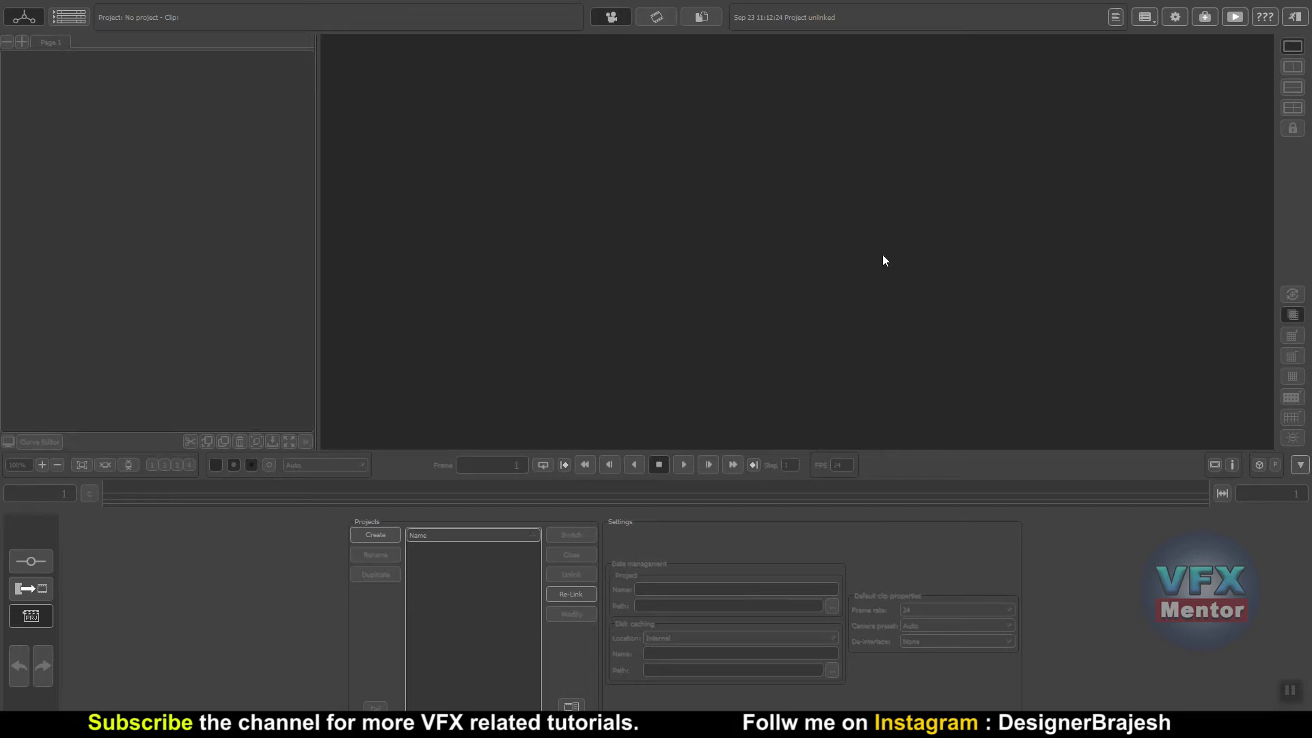
Maximize the tracker window, then return it to borderless full screen.
key("alt+space")
left_click(36, 71)
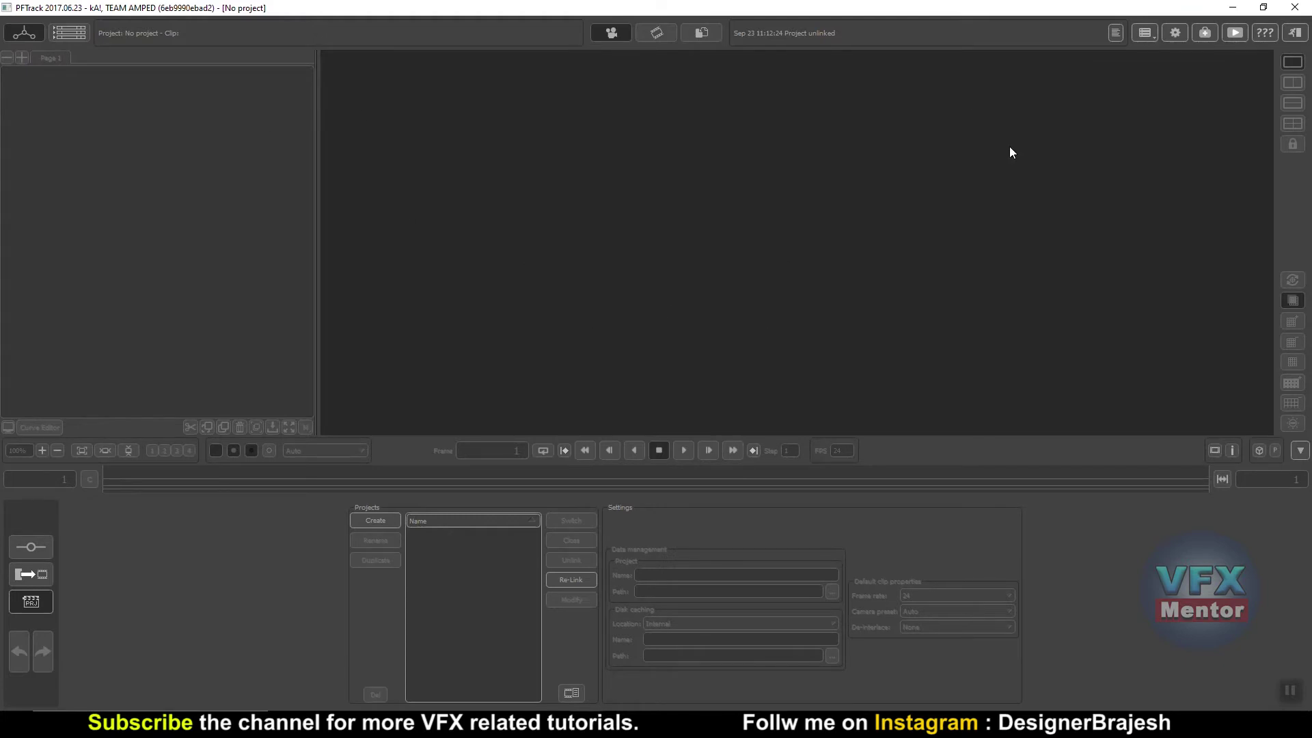
left_click(1263, 7)
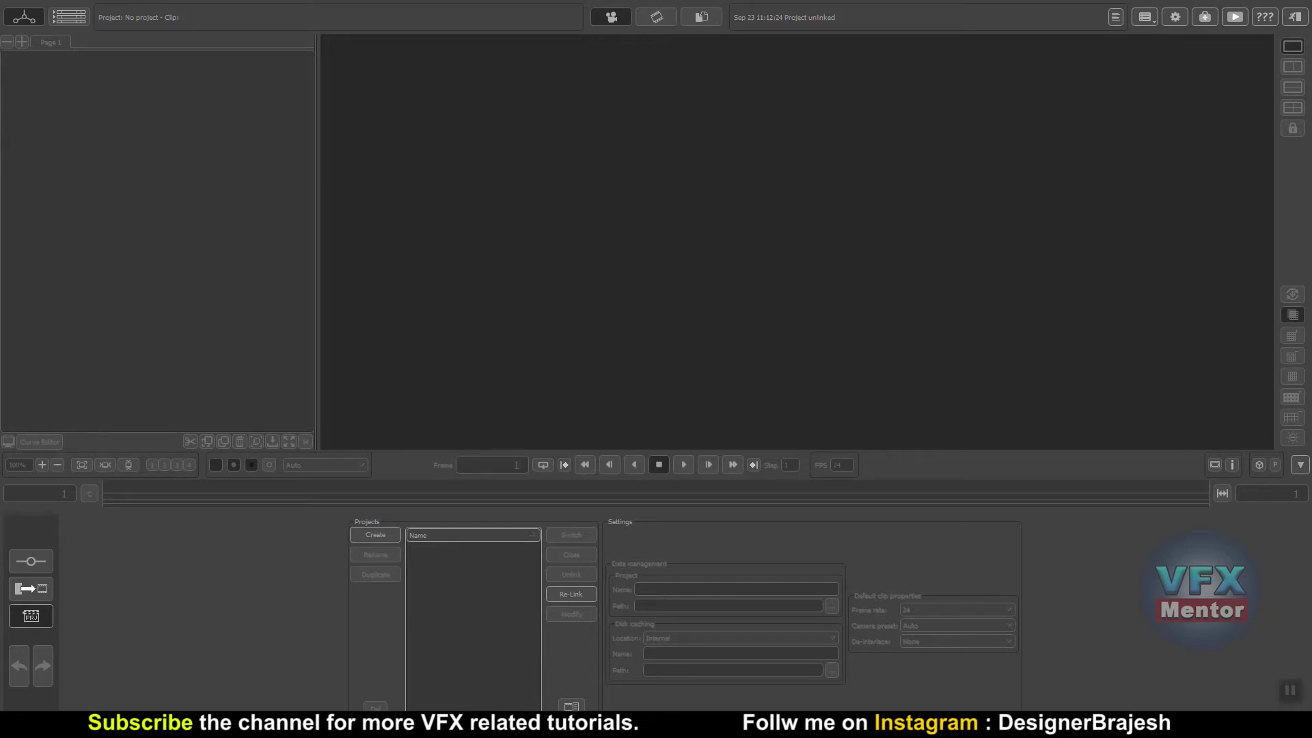
Search the app launcher for 'pf', then maximize and restore the tracker window to full screen.
key("super")
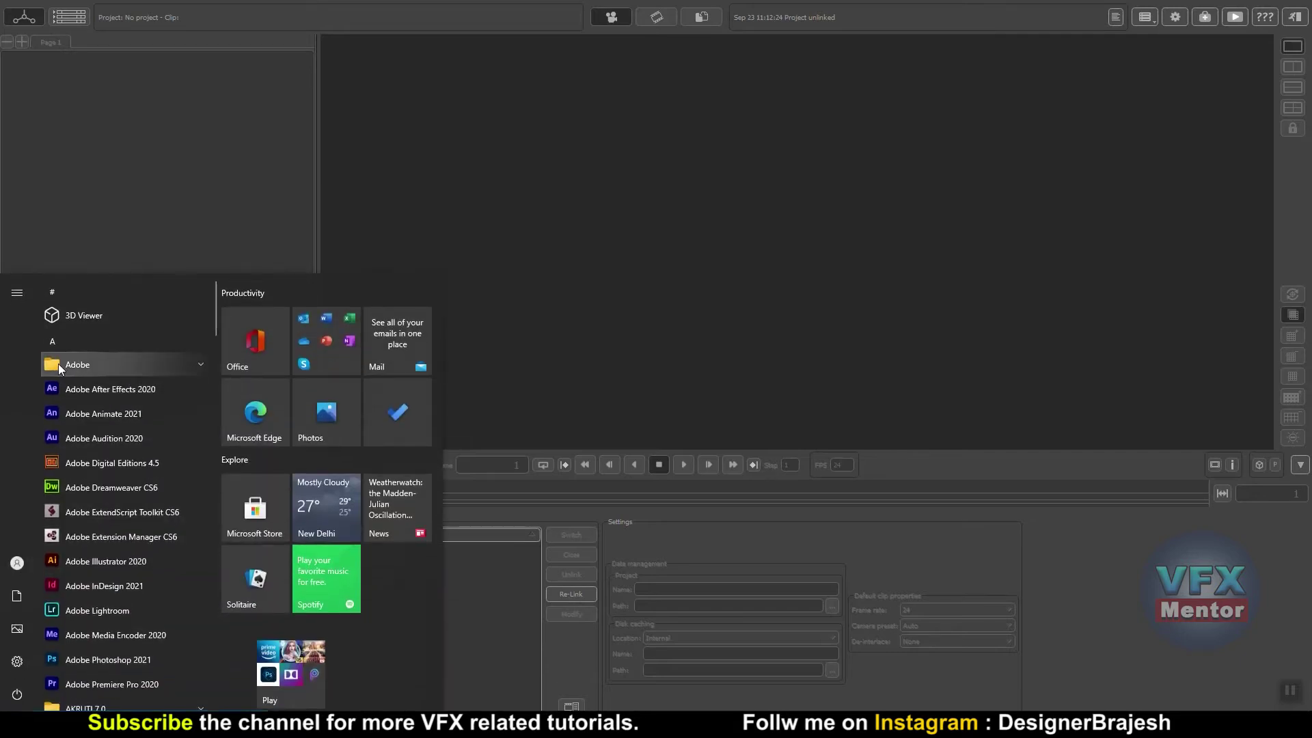
type("pf")
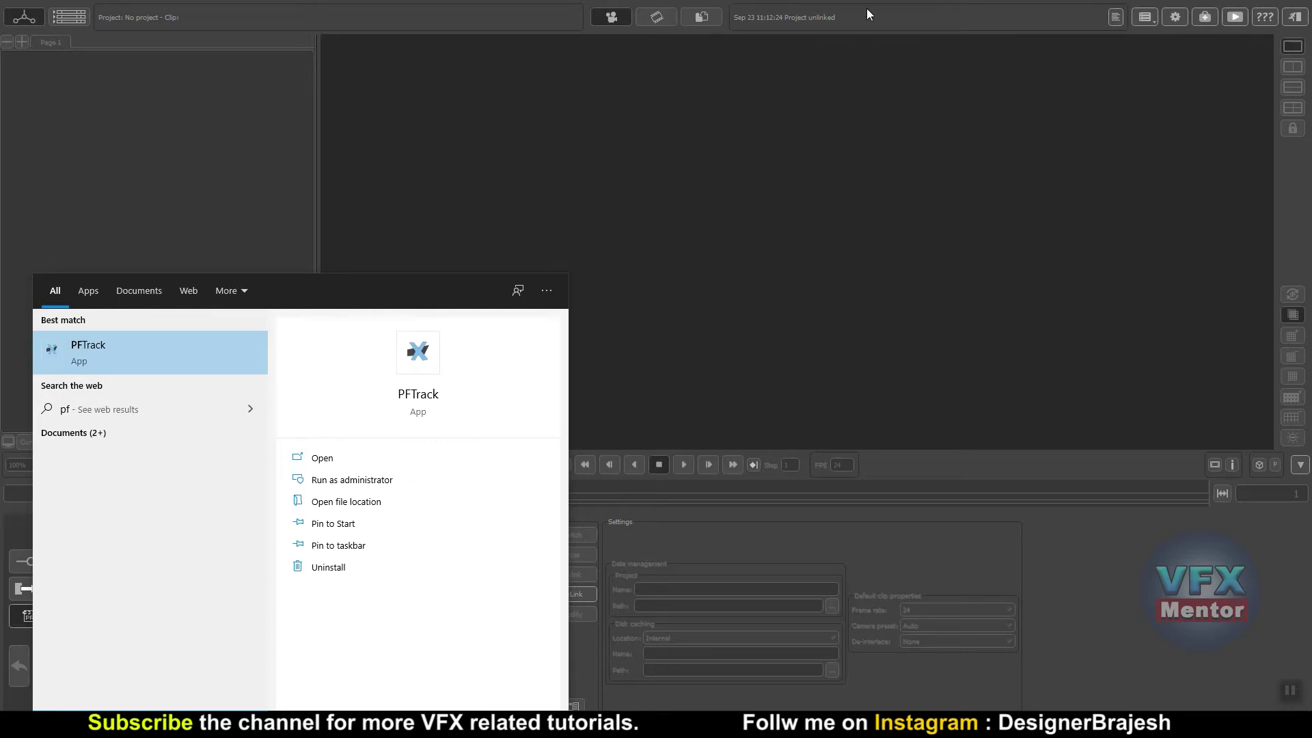
key("alt+space")
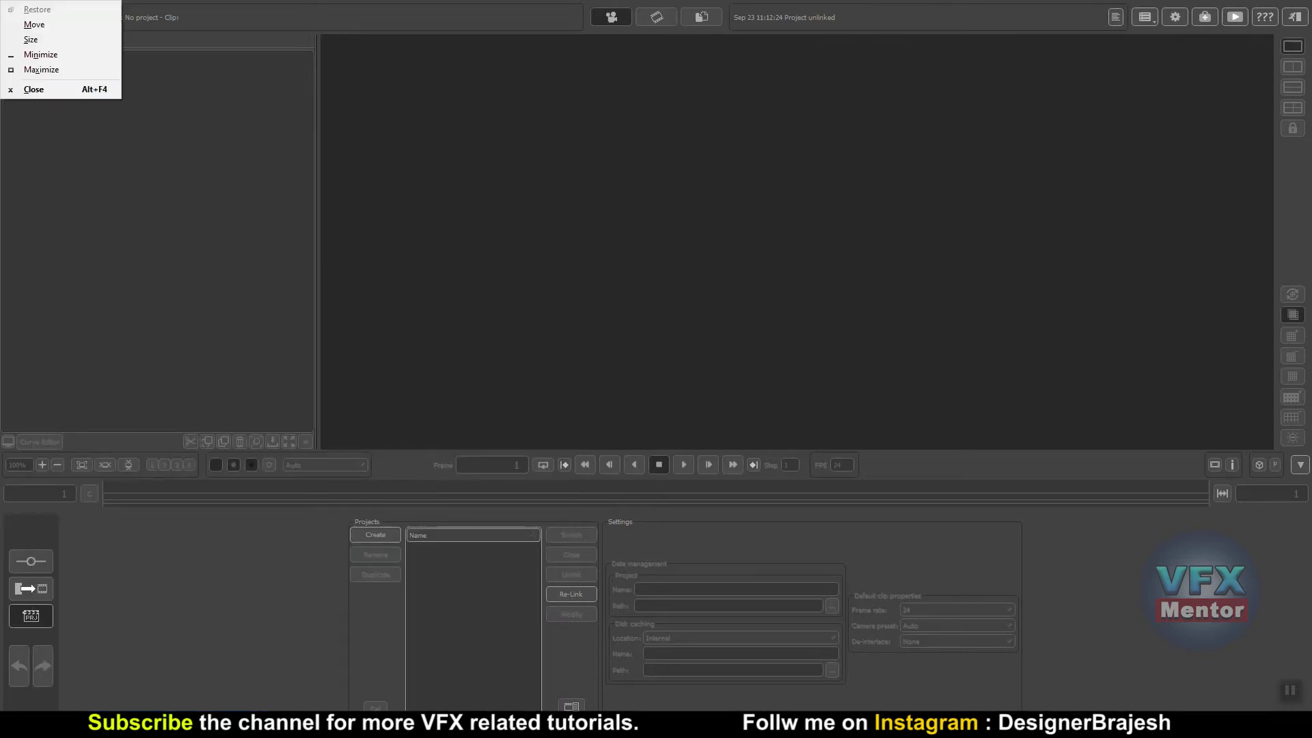
left_click(51, 71)
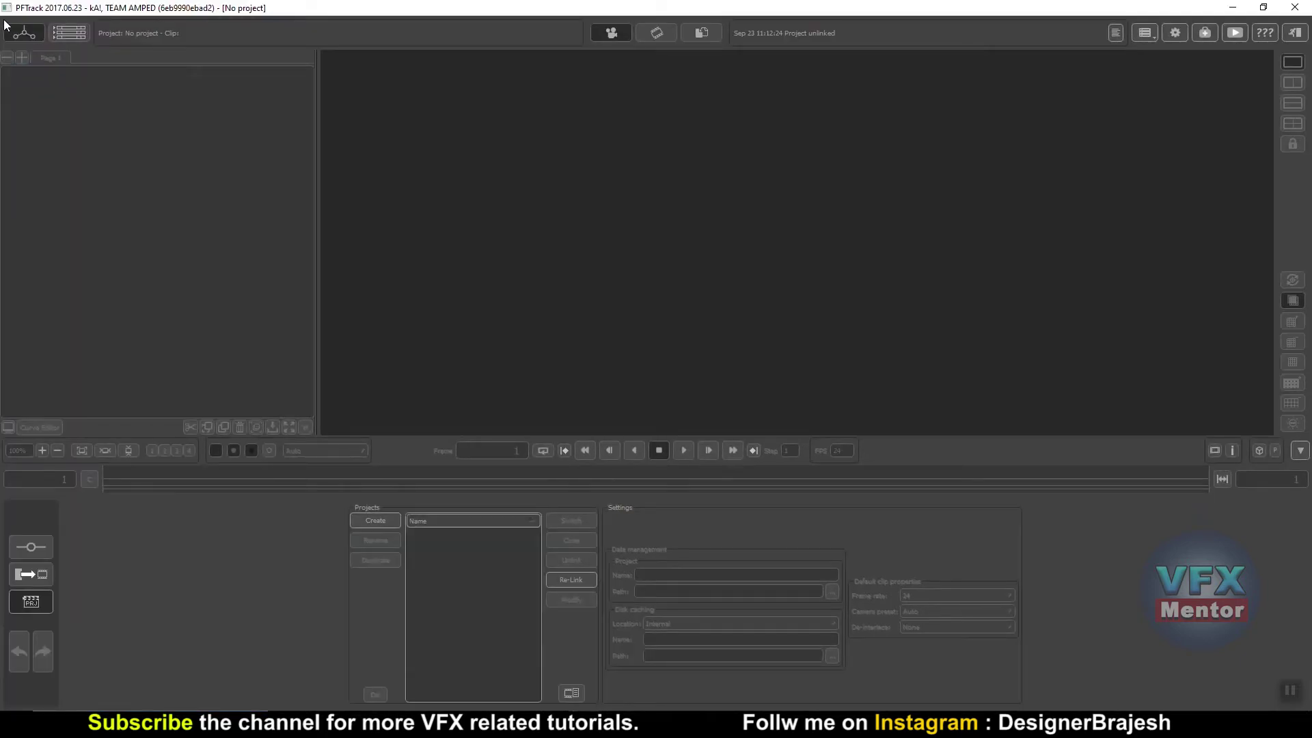
left_click(1263, 8)
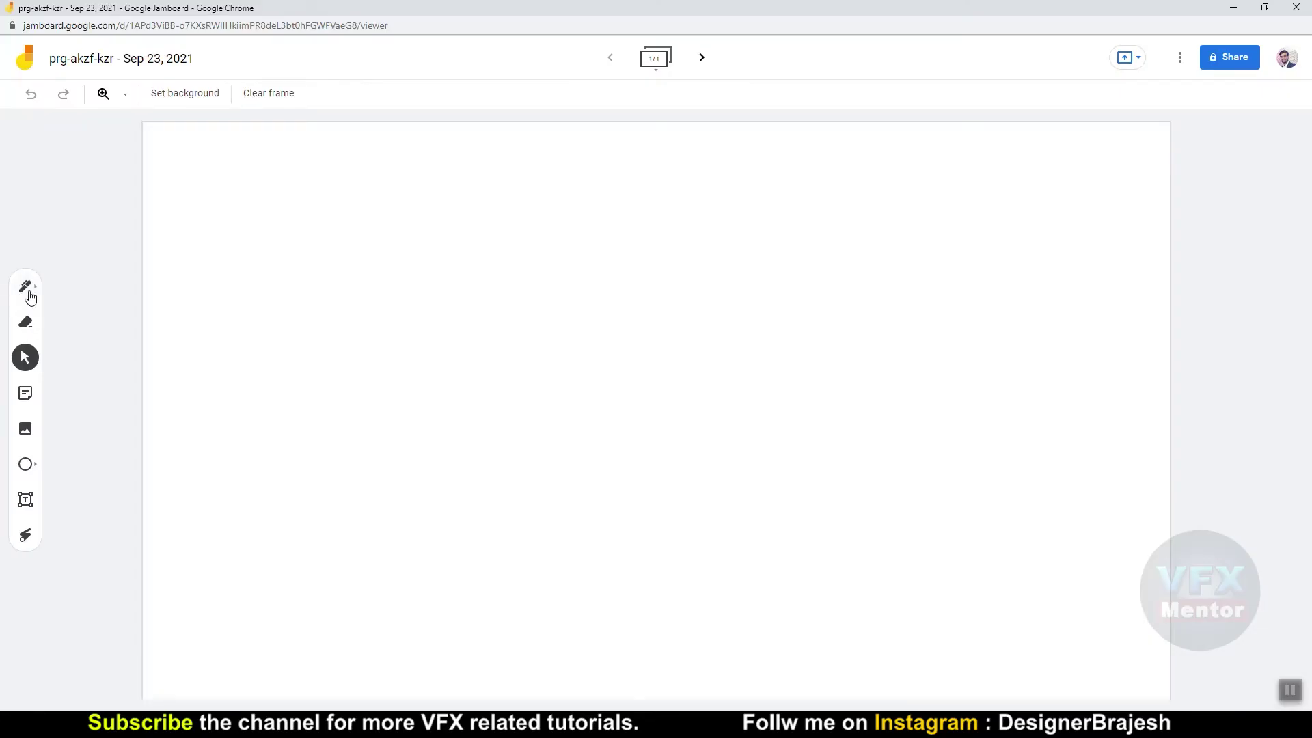
Handwrite 'Match Move' with the pen and draw a loop around it.
left_click(26, 288)
left_click_drag(366, 171, 383, 198)
left_click_drag(417, 183, 422, 201)
mouse_move(430, 167)
left_mouse_down()
mouse_move(433, 206)
mouse_move(440, 179)
mouse_move(474, 185)
left_mouse_up()
mouse_move(471, 168)
left_mouse_down()
mouse_move(468, 205)
mouse_move(503, 188)
mouse_move(574, 200)
mouse_move(618, 179)
mouse_move(658, 199)
mouse_move(342, 228)
left_mouse_up()
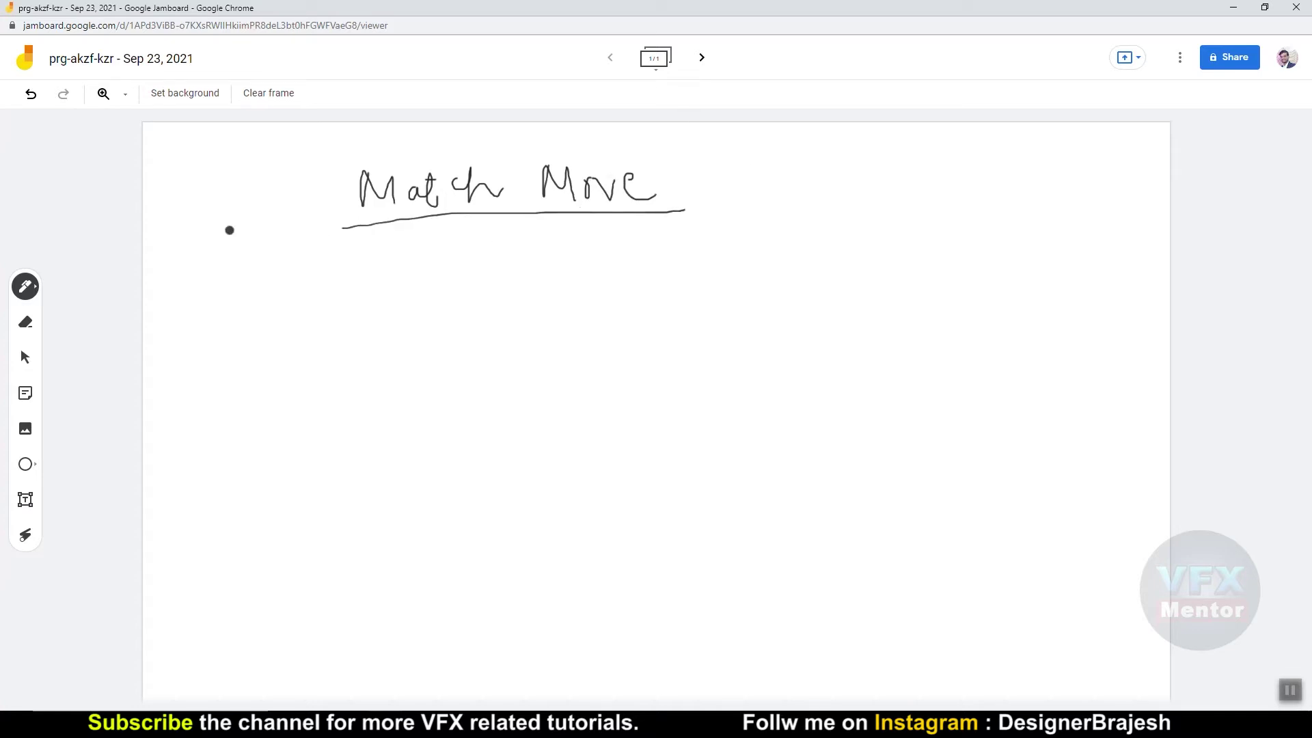
left_click_drag(682, 148, 770, 179)
left_click_drag(649, 147, 587, 150)
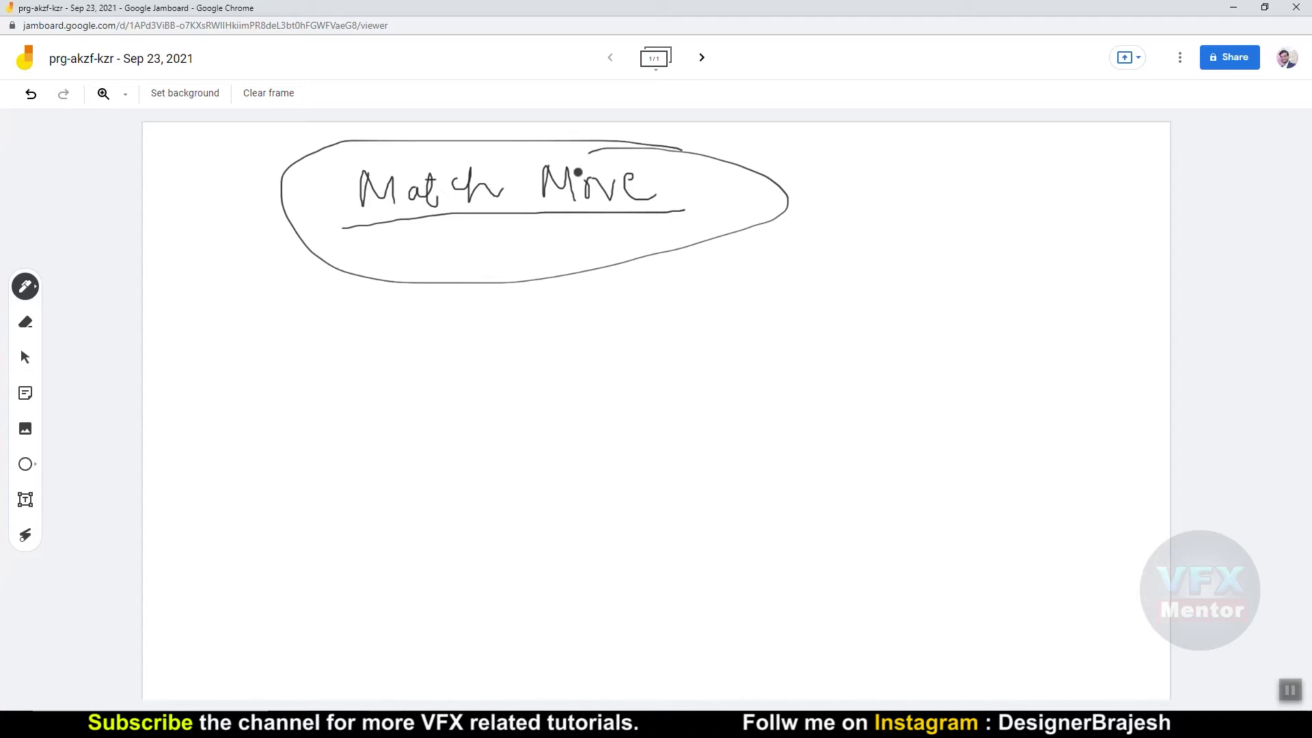
Draw an arrow right from the loop and write 'Camera Tracker' beside it.
mouse_move(766, 213)
left_mouse_down()
mouse_move(854, 193)
mouse_move(851, 231)
left_mouse_up()
mouse_move(933, 156)
left_mouse_down()
mouse_move(1031, 181)
mouse_move(1097, 162)
left_mouse_up()
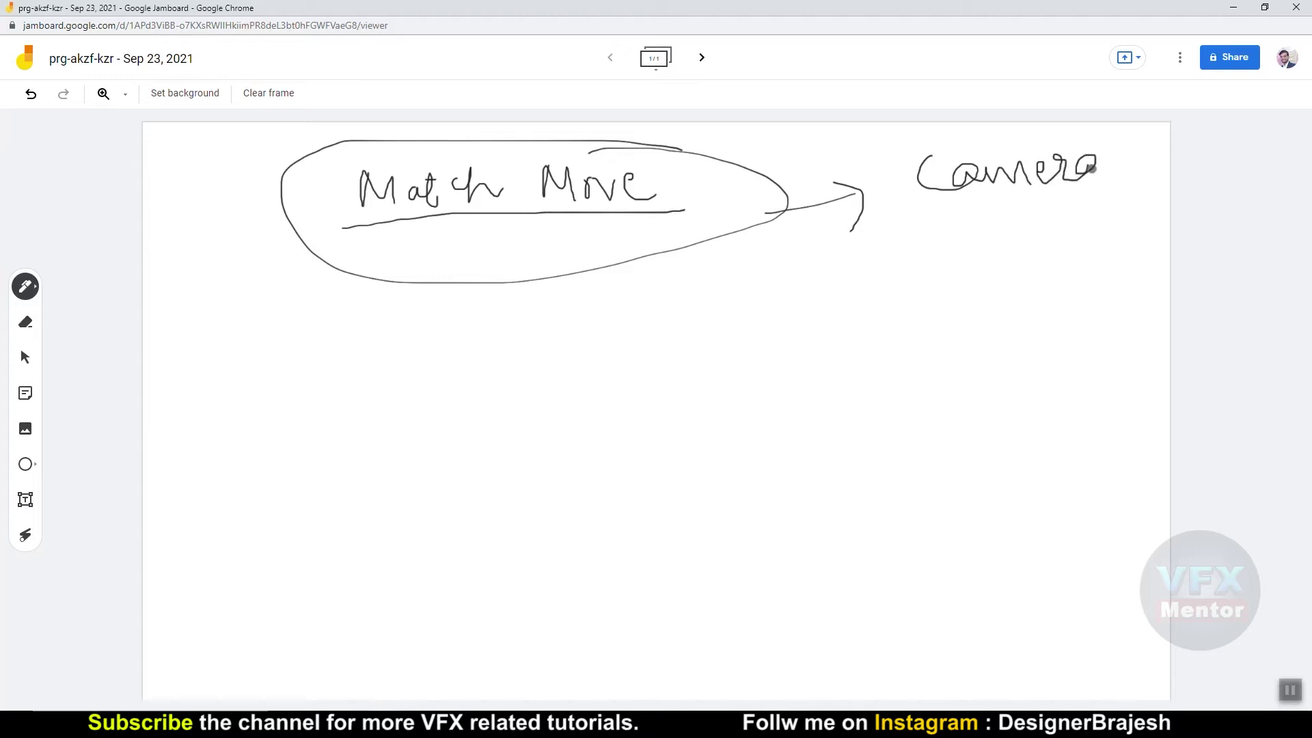
left_click_drag(910, 261, 1003, 232)
left_click_drag(969, 241, 976, 271)
mouse_move(1004, 250)
left_mouse_down()
mouse_move(1017, 262)
mouse_move(1060, 213)
mouse_move(1139, 225)
left_mouse_up()
Draw an L-shaped arrow leading to a circled '3D'.
mouse_move(774, 263)
left_mouse_down()
mouse_move(851, 357)
mouse_move(849, 388)
left_mouse_up()
left_click_drag(940, 334, 945, 376)
left_click_drag(989, 326, 989, 382)
left_click_drag(1018, 308, 997, 311)
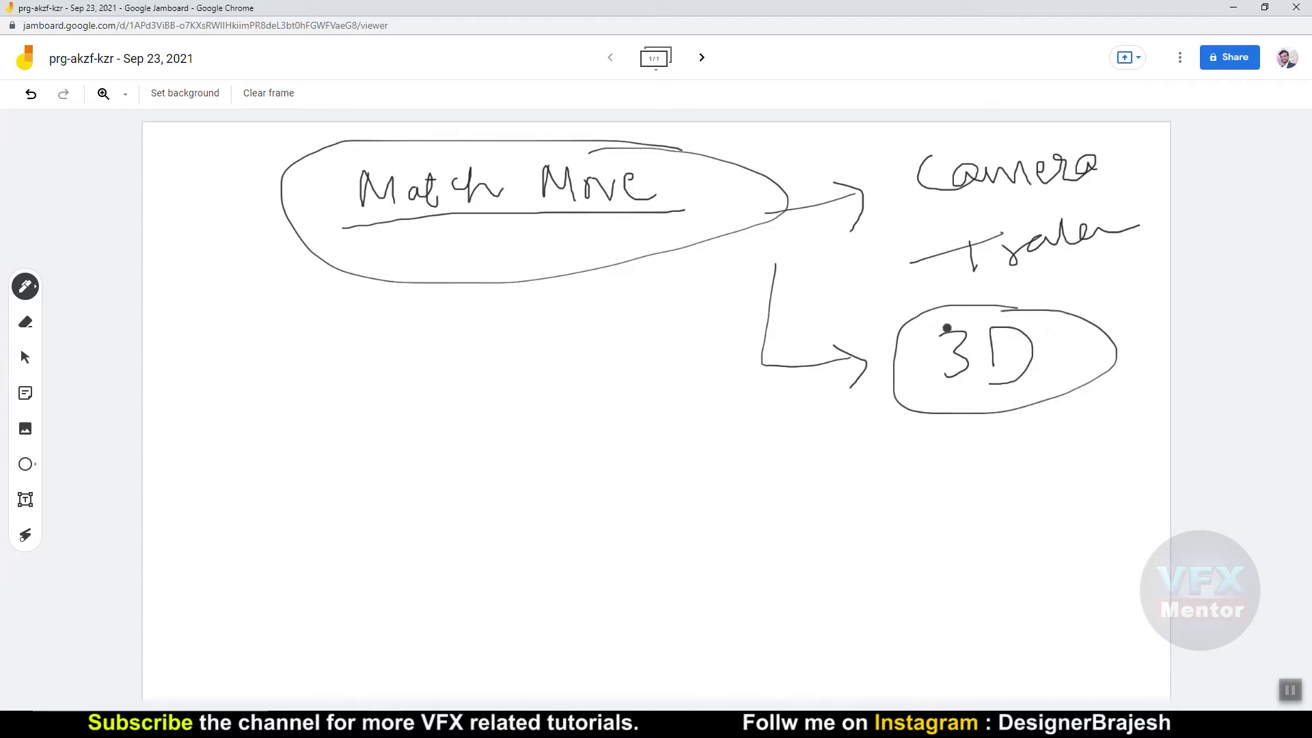
Add a down arrow below the 3D oval and write 'Final output' beneath it.
mouse_move(992, 403)
left_mouse_down()
mouse_move(996, 464)
mouse_move(1017, 457)
left_mouse_up()
mouse_move(930, 511)
left_mouse_down()
mouse_move(930, 537)
mouse_move(958, 505)
mouse_move(960, 534)
mouse_move(1005, 530)
mouse_move(1097, 489)
left_mouse_up()
left_click(954, 503)
mouse_move(1111, 478)
left_mouse_down()
mouse_move(1108, 511)
mouse_move(1142, 475)
mouse_move(1098, 454)
left_mouse_up()
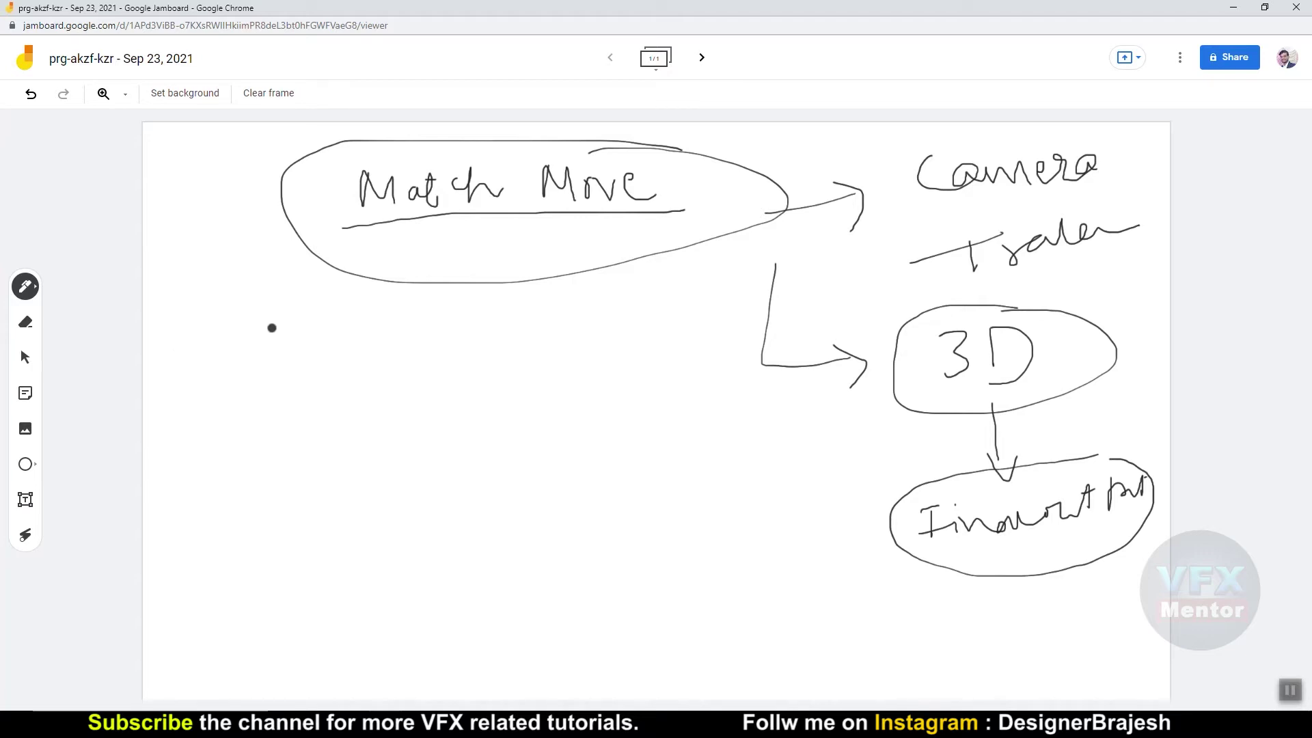
Write 'Live' with a down arrow to 'Camera', box 'CG' and circle Live, undoing a stray arrow.
mouse_move(257, 315)
left_mouse_down()
mouse_move(274, 341)
mouse_move(314, 334)
mouse_move(337, 347)
mouse_move(286, 409)
mouse_move(300, 401)
left_mouse_up()
left_click_drag(257, 449, 338, 490)
mouse_move(345, 445)
left_mouse_down()
mouse_move(411, 451)
mouse_move(435, 371)
mouse_move(450, 376)
left_mouse_up()
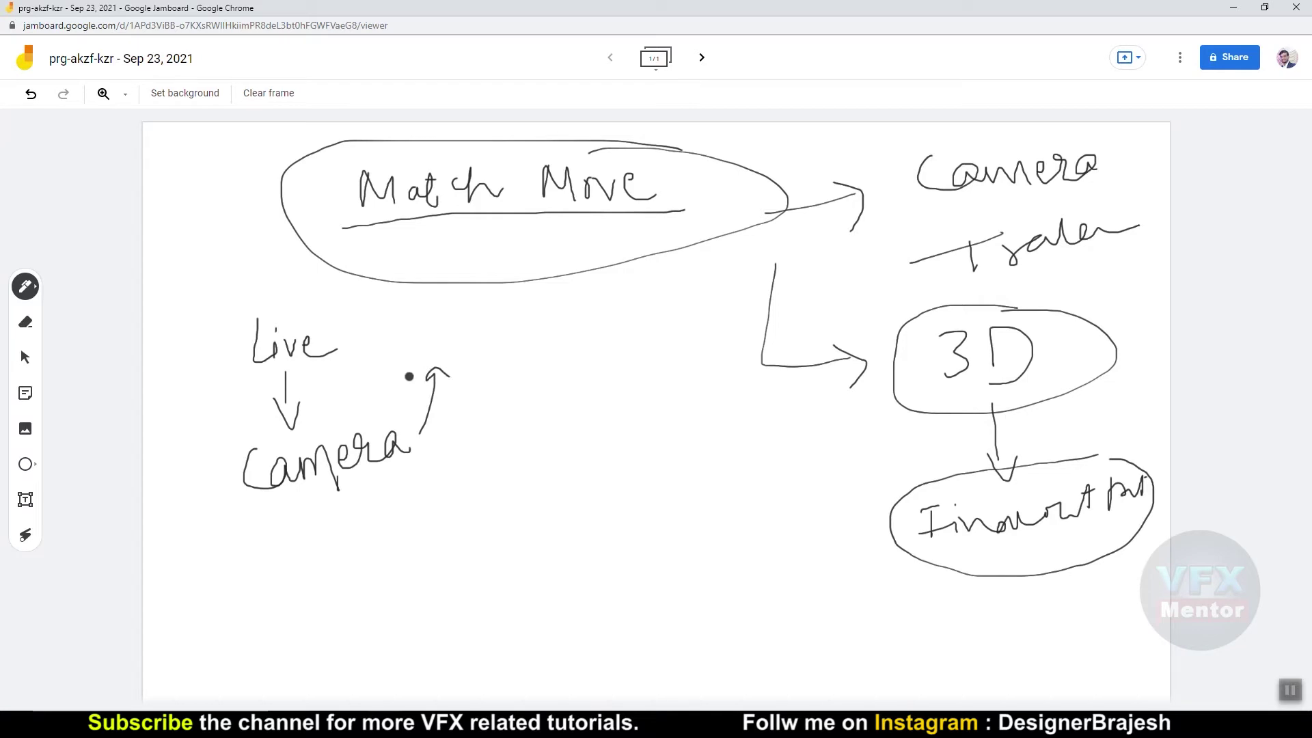
key("ctrl+z")
key("ctrl+z")
mouse_move(478, 331)
left_mouse_down()
mouse_move(384, 332)
mouse_move(403, 357)
left_mouse_up()
mouse_move(528, 316)
left_mouse_down()
mouse_move(517, 347)
mouse_move(592, 357)
mouse_move(506, 382)
mouse_move(591, 294)
mouse_move(603, 369)
left_mouse_up()
left_click_drag(345, 364, 212, 382)
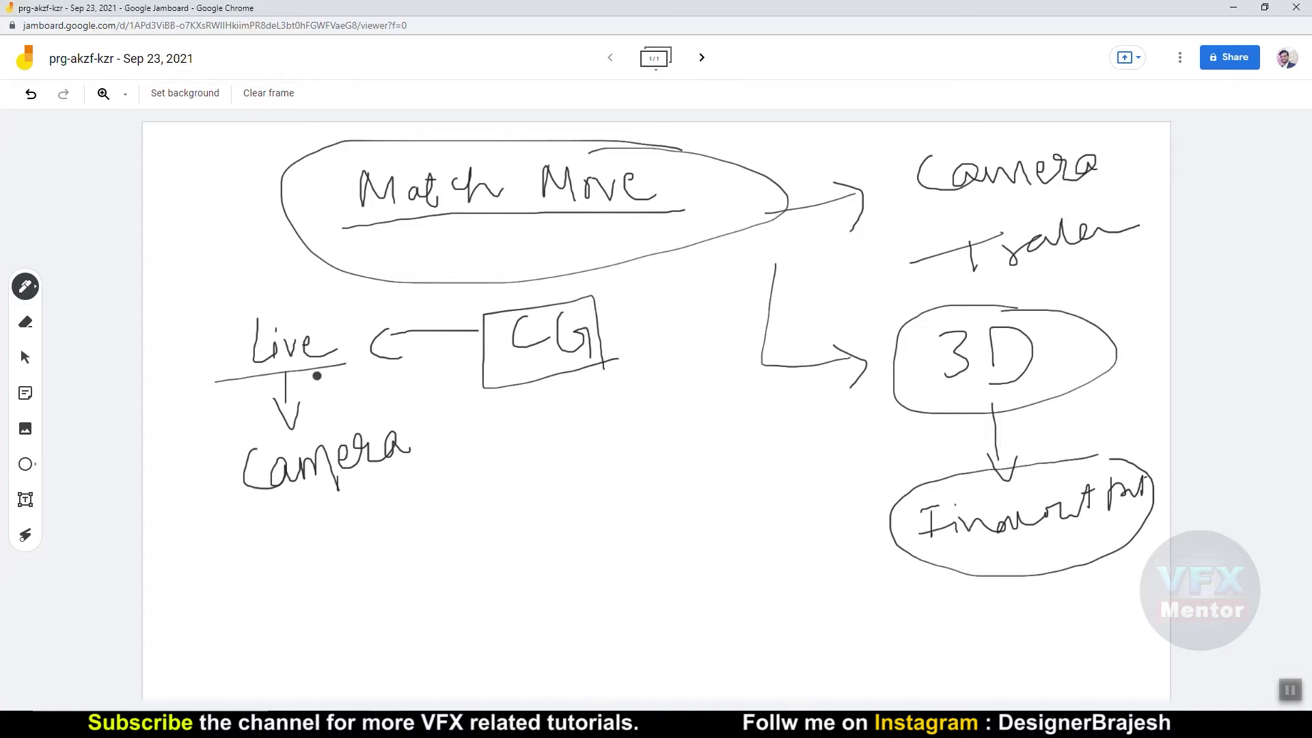
left_click_drag(257, 314, 286, 321)
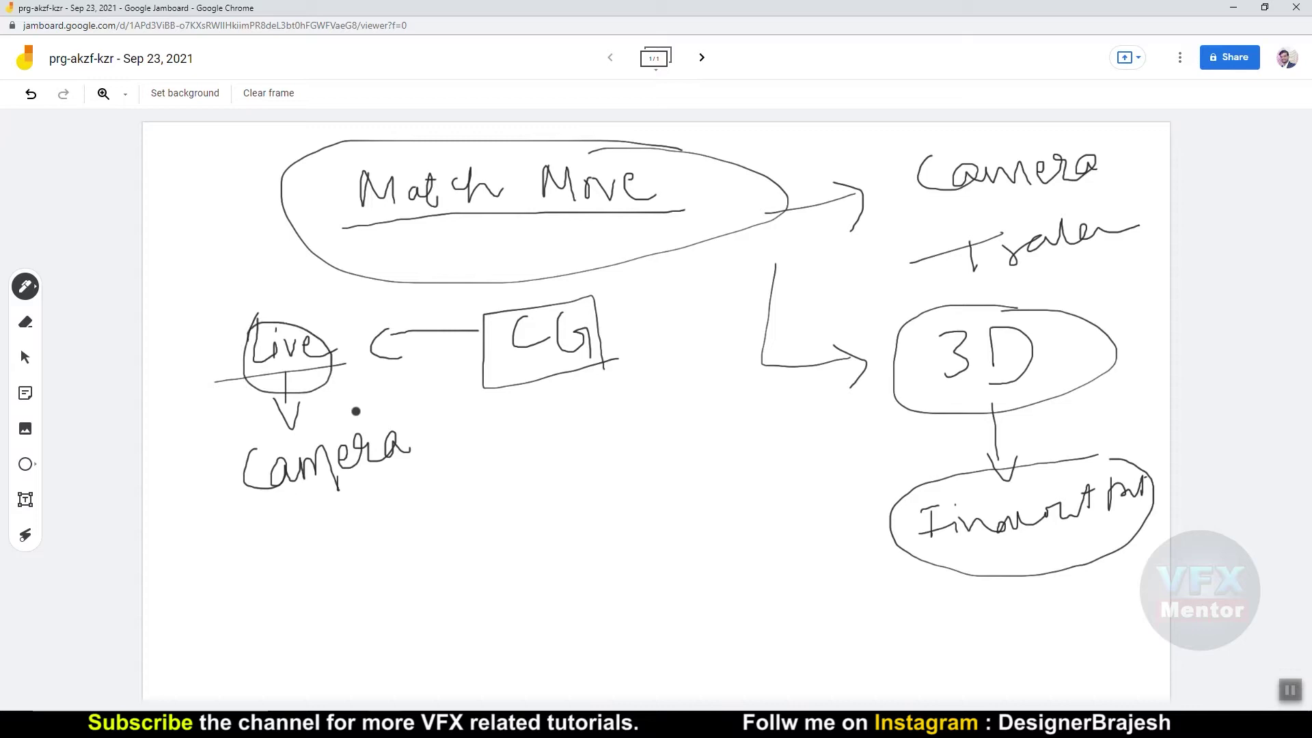
Draw a curved arrow from Camera to a circled '3D' with a down arrow below it.
mouse_move(313, 488)
left_mouse_down()
mouse_move(509, 502)
mouse_move(501, 538)
left_mouse_up()
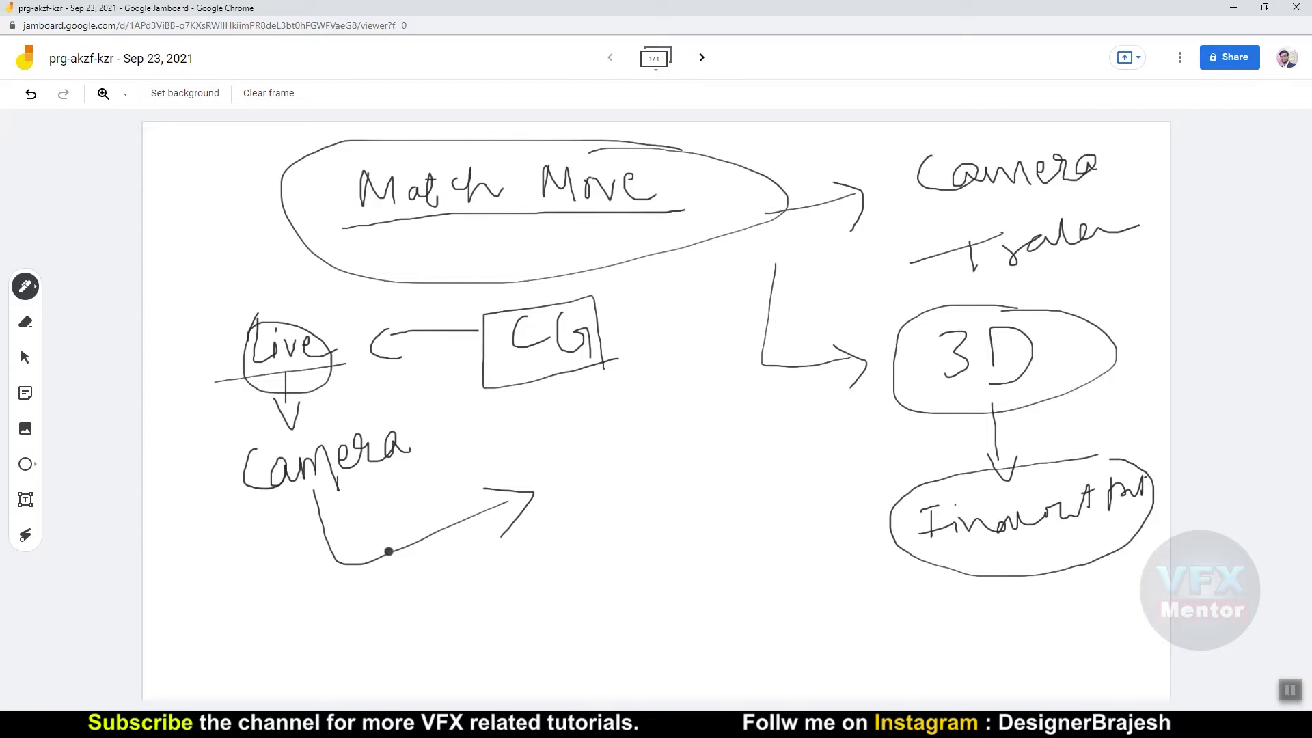
left_click_drag(569, 465, 573, 504)
left_click_drag(618, 463, 618, 487)
left_click_drag(635, 428, 605, 442)
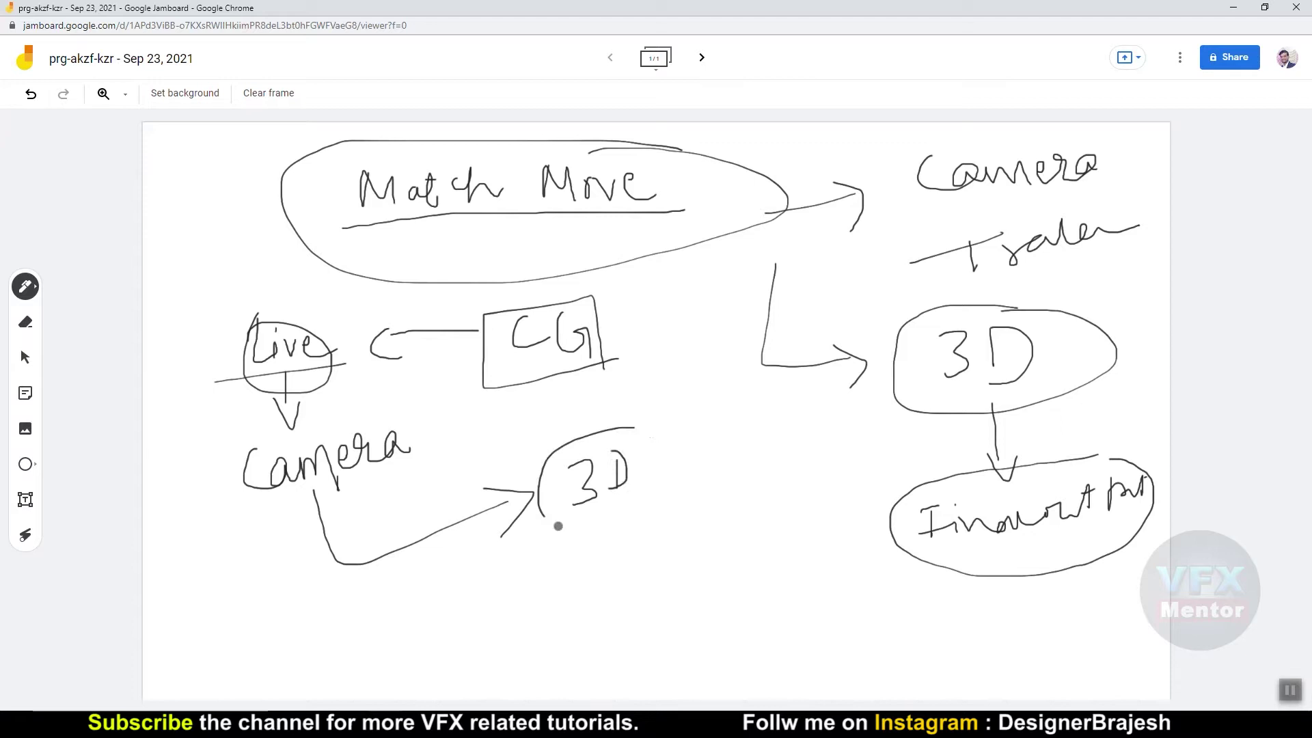
mouse_move(612, 519)
left_mouse_down()
mouse_move(611, 568)
mouse_move(630, 557)
left_mouse_up()
mouse_move(598, 602)
left_mouse_down()
mouse_move(616, 615)
mouse_move(612, 639)
mouse_move(639, 632)
mouse_move(610, 600)
mouse_move(682, 618)
left_mouse_up()
key("ctrl+z")
Write 'Import', arrow it to CG, and curve a line from Lighting back to Live.
left_click_drag(673, 571, 695, 625)
mouse_move(682, 581)
left_mouse_down()
mouse_move(744, 591)
mouse_move(759, 557)
mouse_move(757, 606)
mouse_move(785, 653)
left_mouse_up()
mouse_move(832, 613)
left_mouse_down()
mouse_move(835, 639)
mouse_move(960, 614)
mouse_move(963, 627)
mouse_move(995, 600)
mouse_move(1044, 613)
left_mouse_up()
mouse_move(911, 602)
left_mouse_down()
mouse_move(682, 460)
mouse_move(352, 388)
mouse_move(369, 403)
left_mouse_up()
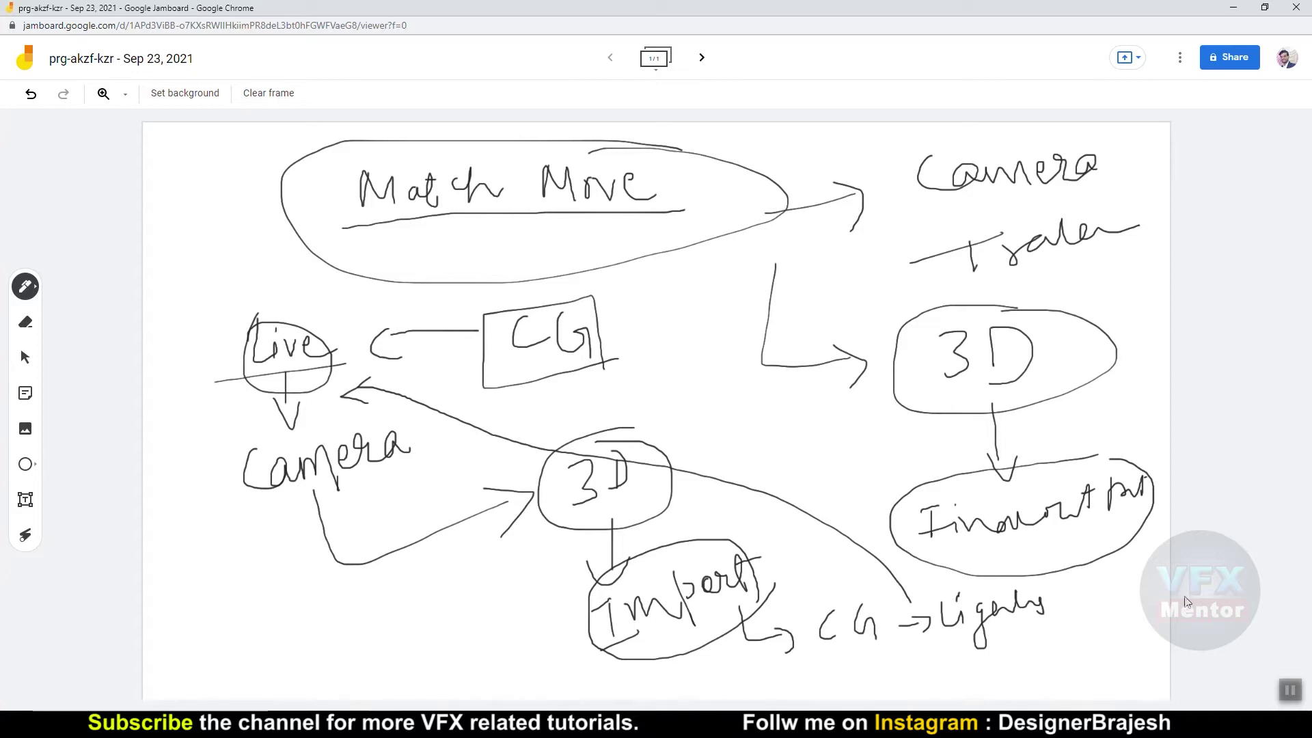
mouse_move(1027, 624)
left_mouse_down()
mouse_move(1058, 649)
mouse_move(1050, 671)
mouse_move(1123, 644)
mouse_move(1072, 667)
mouse_move(1074, 645)
mouse_move(1127, 639)
mouse_move(1167, 605)
left_mouse_up()
Undo stray letters, box the Passes label, and draw a long arrow left to 'Comp'.
key("ctrl+z")
mouse_move(1054, 619)
left_mouse_down()
mouse_move(1159, 589)
mouse_move(1165, 664)
mouse_move(1055, 617)
left_mouse_up()
left_click_drag(937, 666, 938, 684)
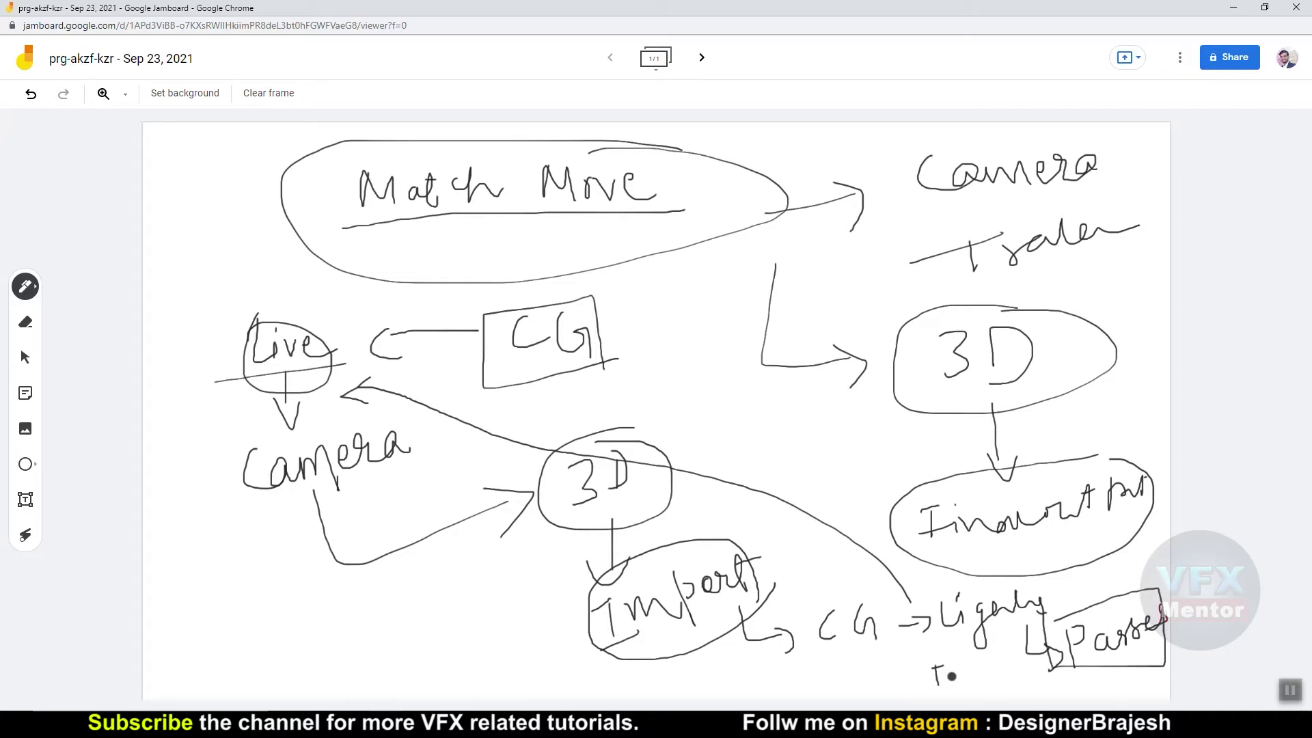
mouse_move(1072, 659)
left_mouse_down()
mouse_move(383, 658)
mouse_move(403, 669)
left_mouse_up()
mouse_move(192, 607)
left_mouse_down()
mouse_move(300, 645)
mouse_move(341, 578)
mouse_move(359, 658)
left_mouse_up()
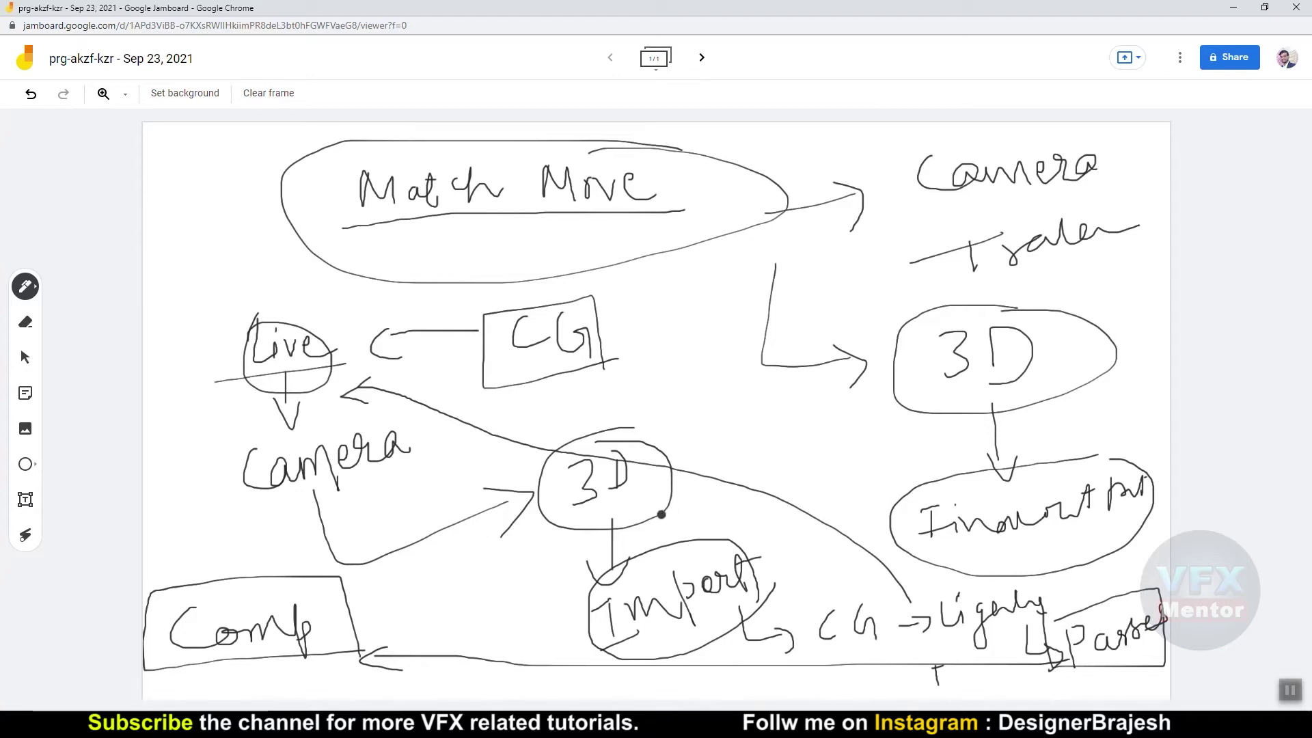
Circle the middle 3D, CG → Lighting and Camera, adding an arrow from Camera.
left_click_drag(572, 430, 683, 490)
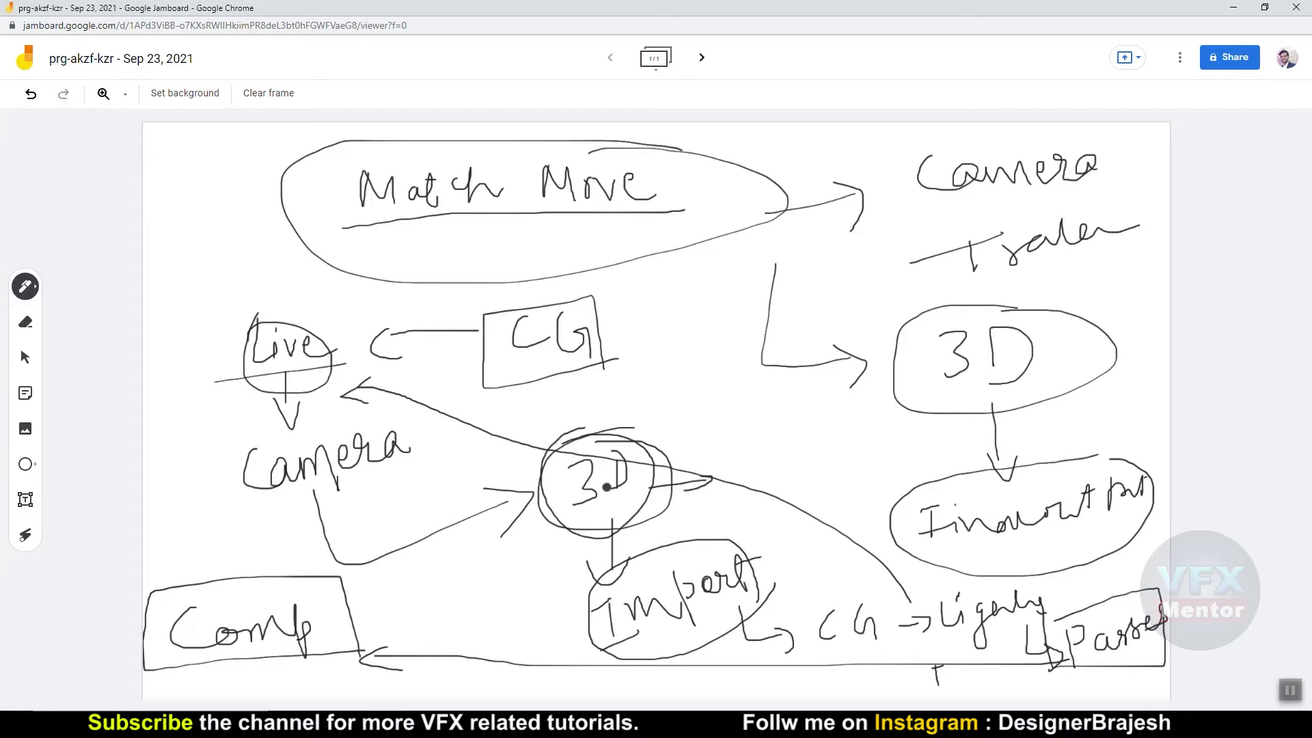
left_click_drag(1071, 577, 1025, 572)
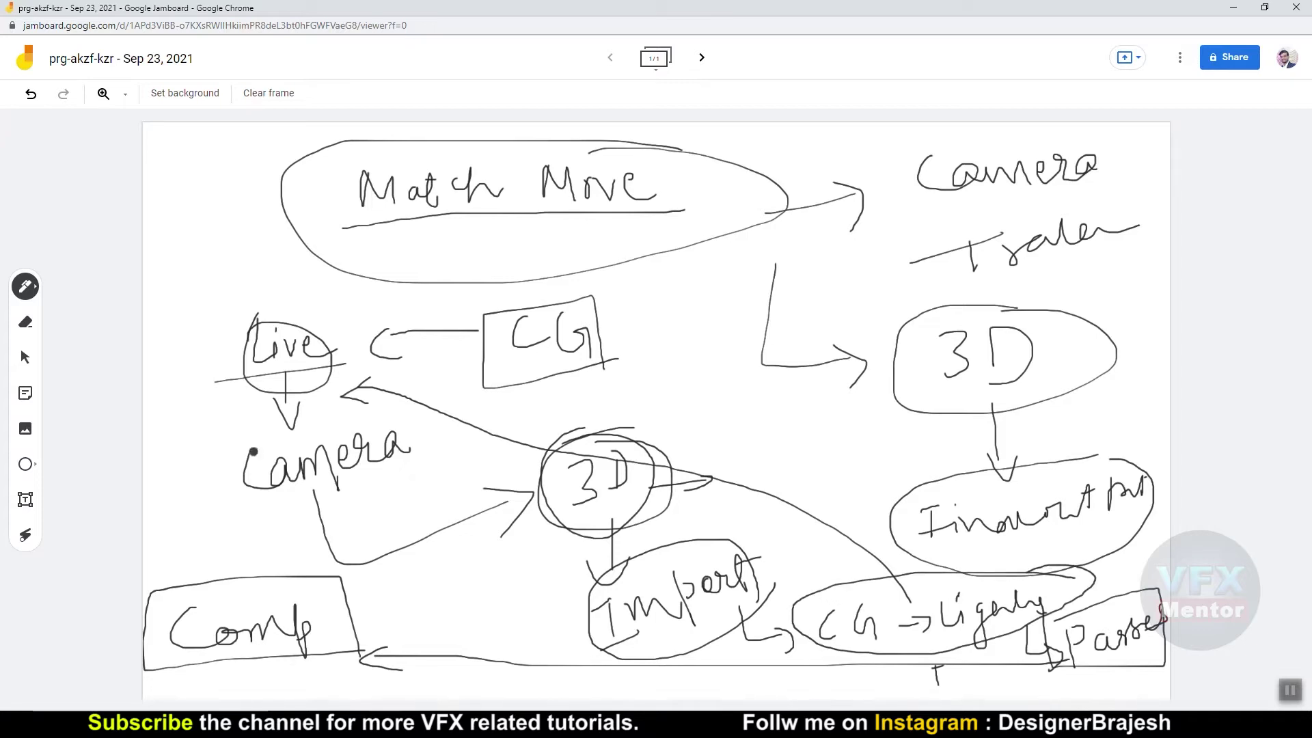
left_click_drag(408, 427, 352, 424)
mouse_move(354, 477)
left_mouse_down()
mouse_move(414, 501)
mouse_move(392, 510)
left_mouse_up()
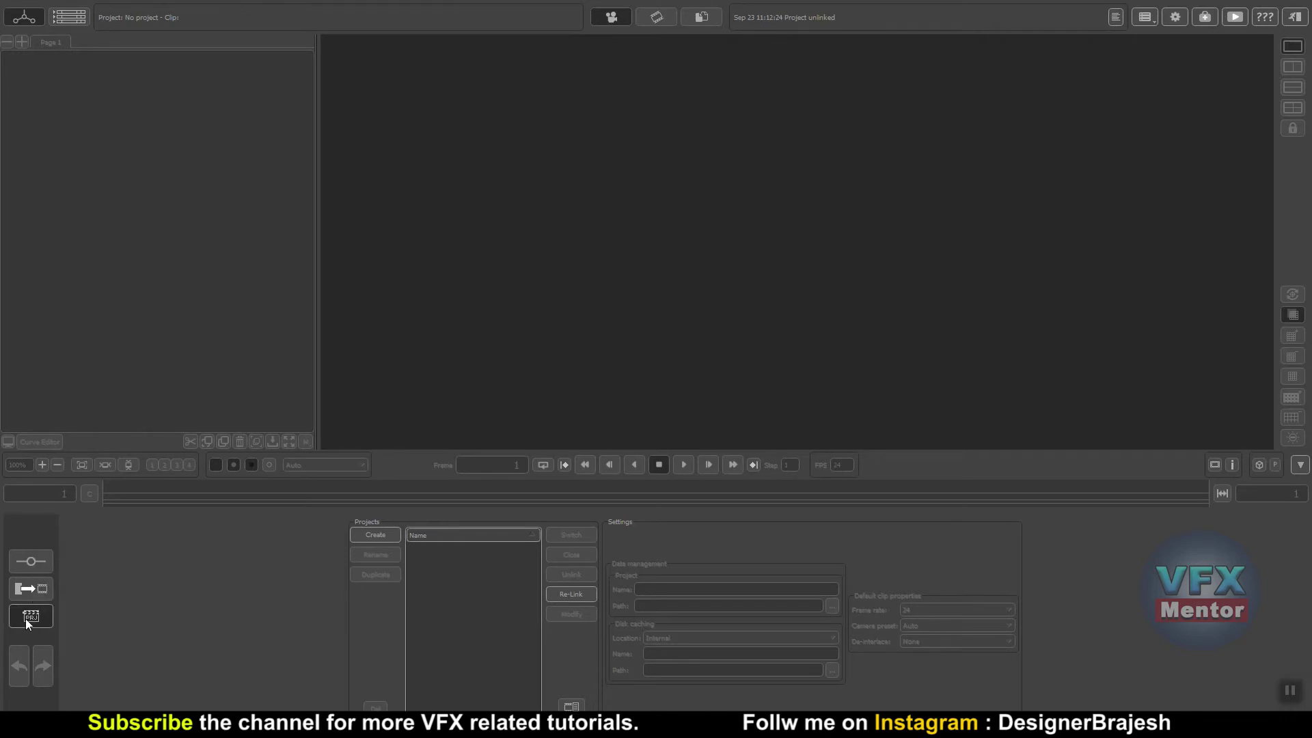
Create a project named 'Introduction' with its path set to the PF TRACK_23.09.21 folder.
left_click(374, 536)
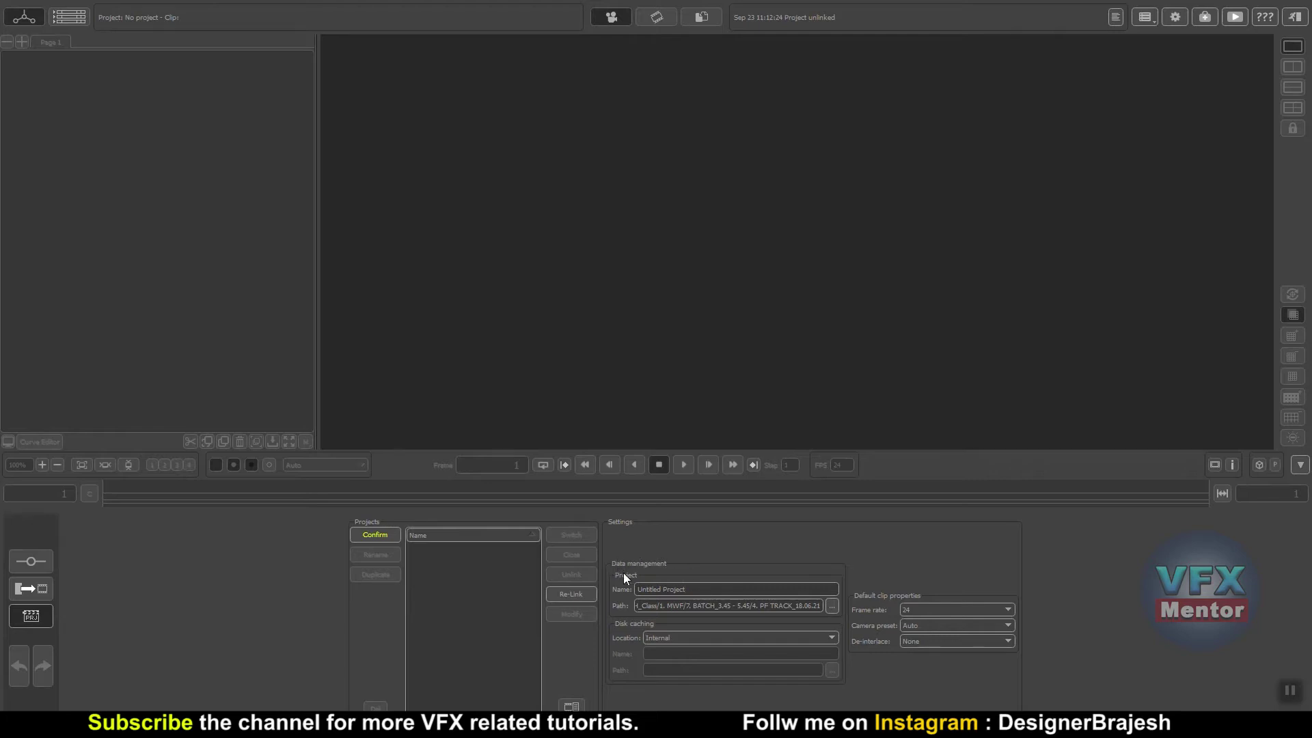
triple_click(691, 591)
type("Introducti")
type("on")
left_click(831, 607)
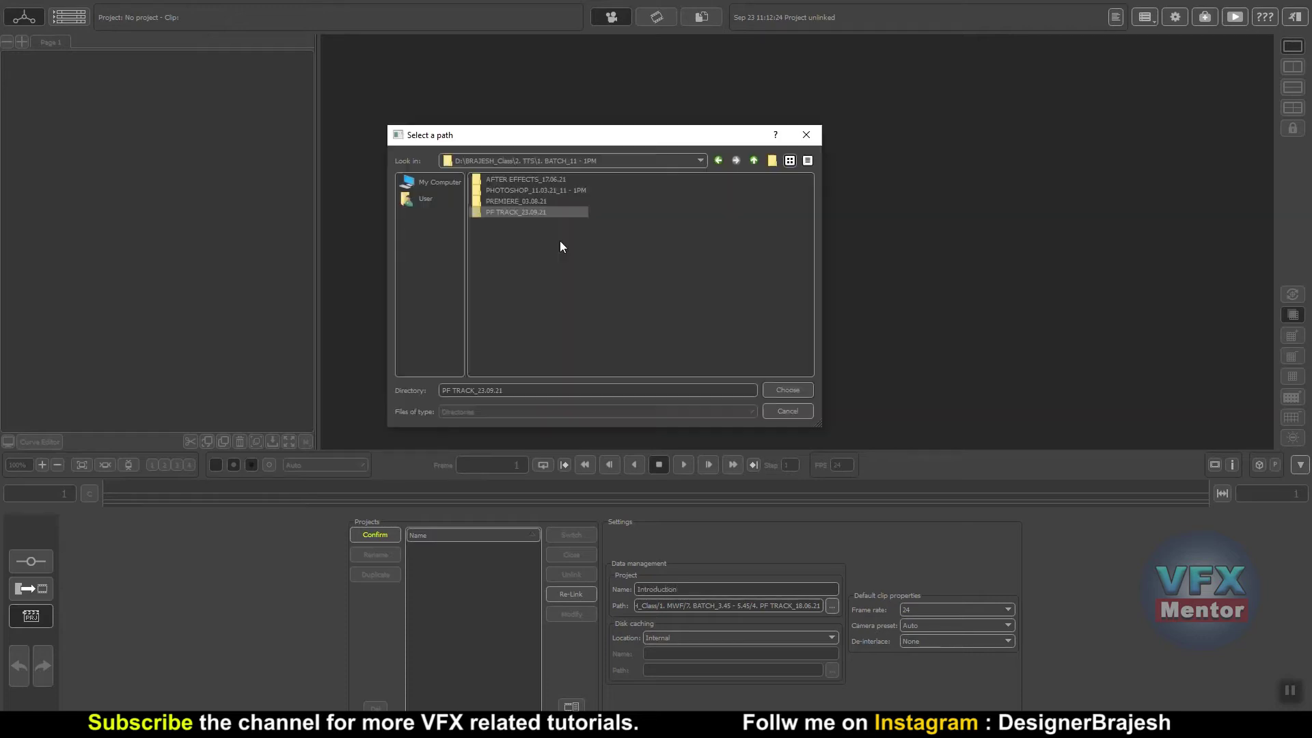
left_click(788, 391)
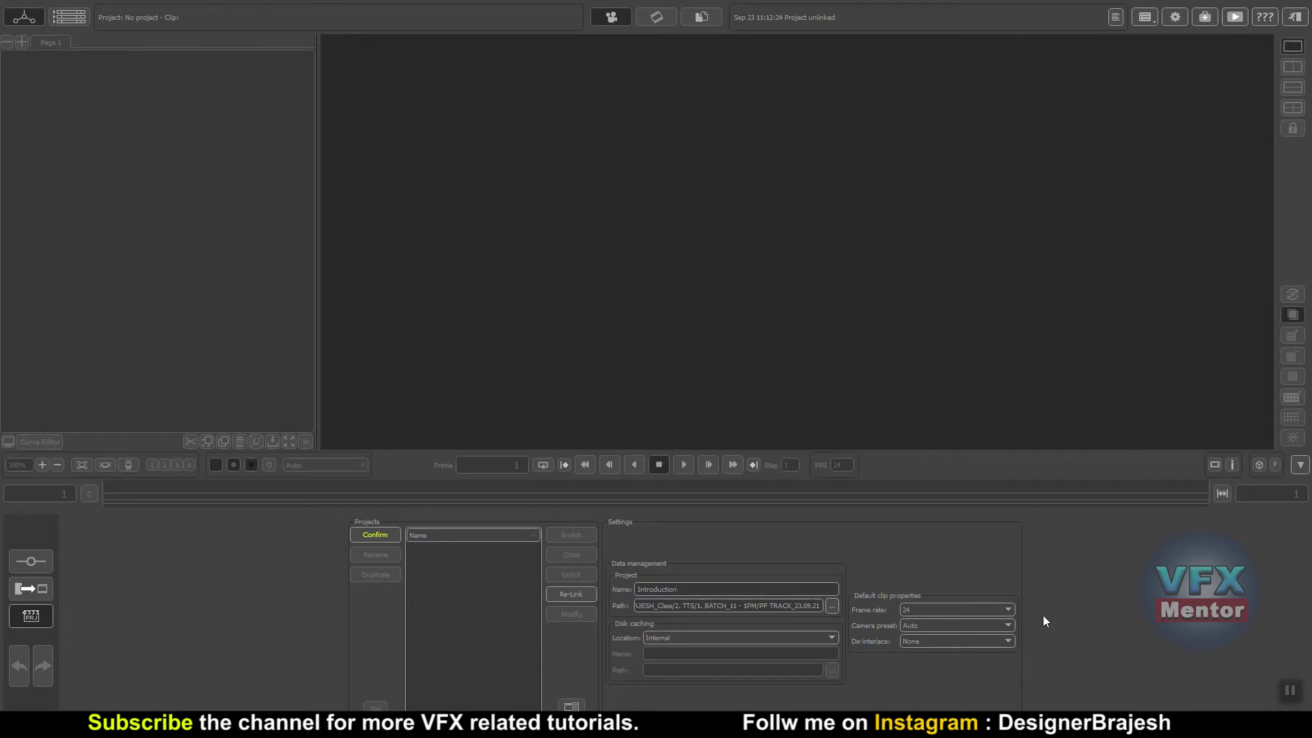
Keep camera preset Auto and de-interlace None, and confirm the Introduction project.
left_click(923, 625)
left_click(945, 628)
left_click(962, 643)
left_click(963, 641)
left_click(373, 537)
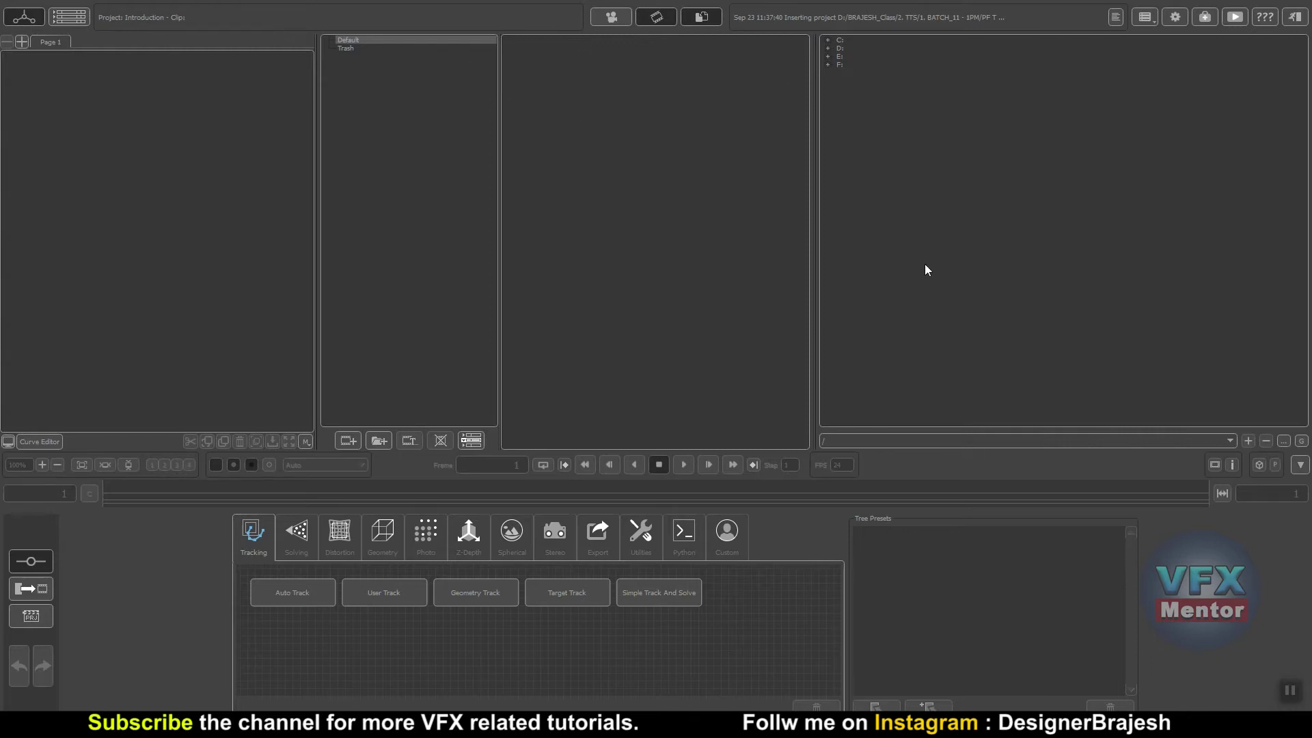
Switch the layout to show the clip viewer and the media clip list.
left_click(655, 18)
left_click(621, 20)
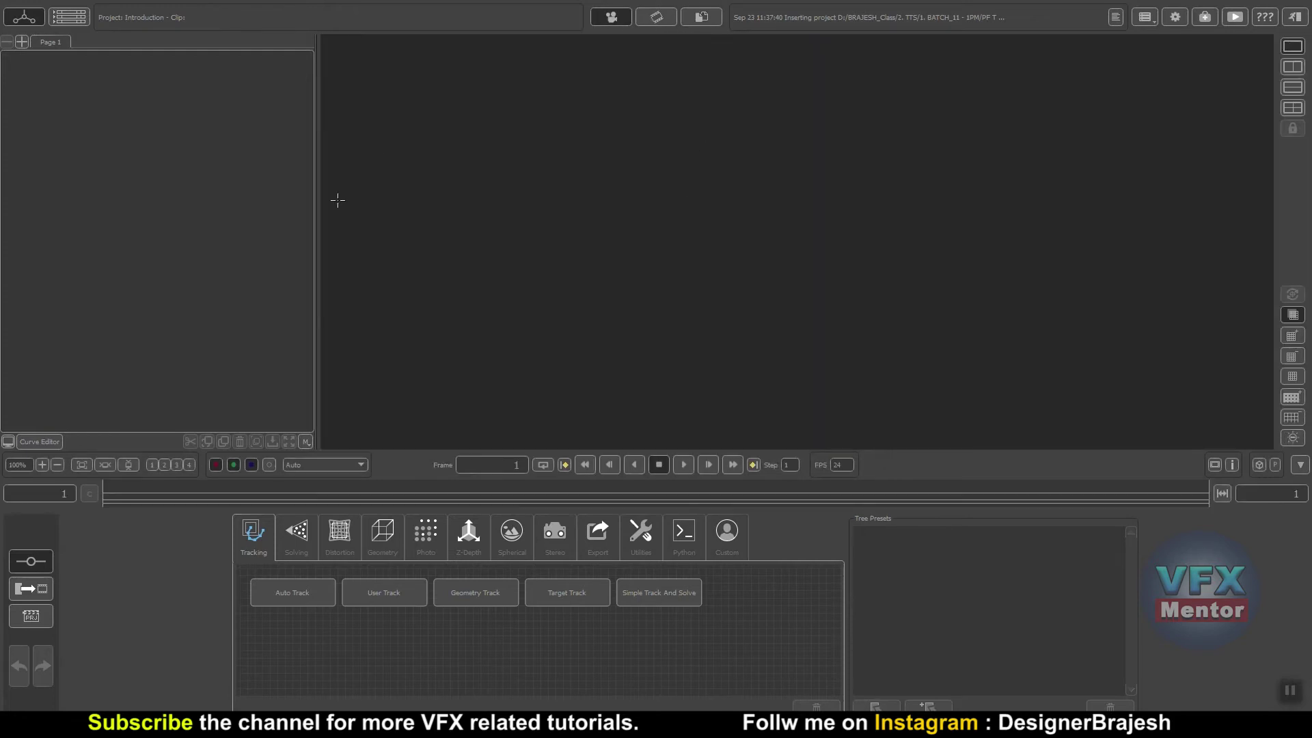
left_click(63, 20)
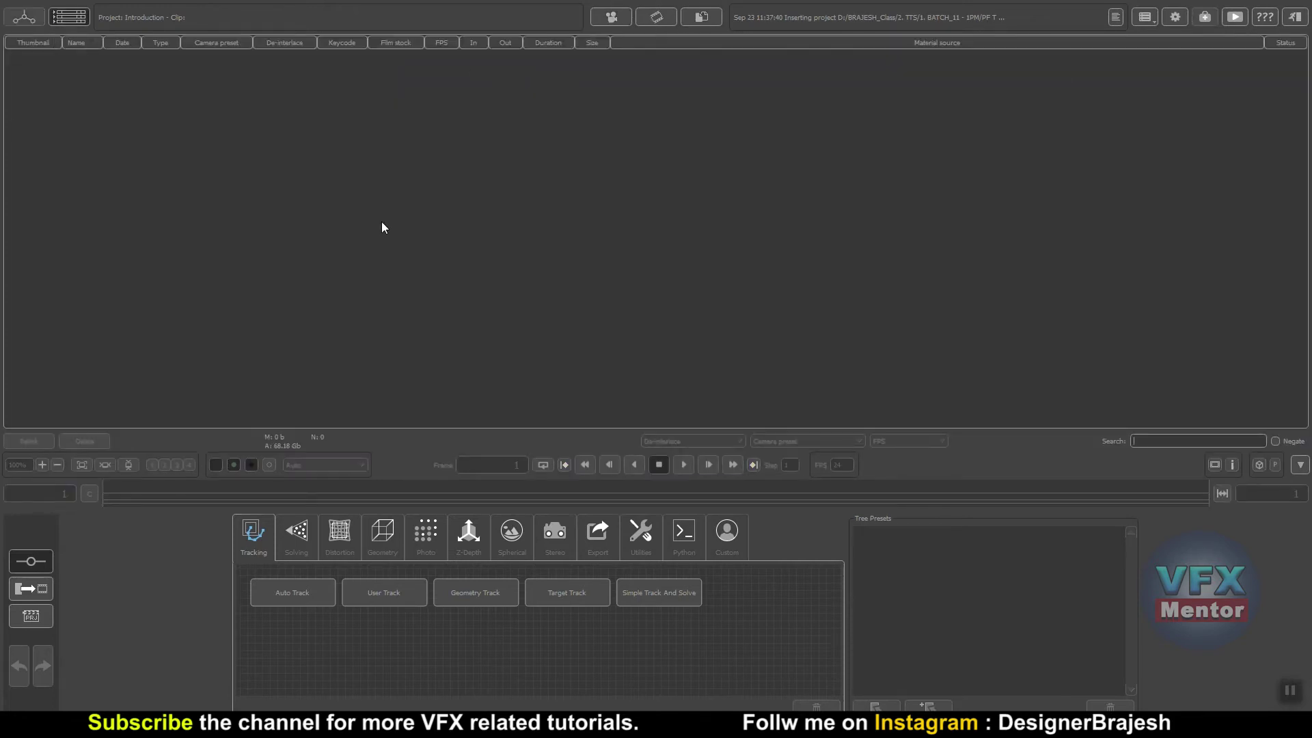
Switch to the node workspace and toggle the panels until the file browser lists drives C: to F:.
left_click(20, 15)
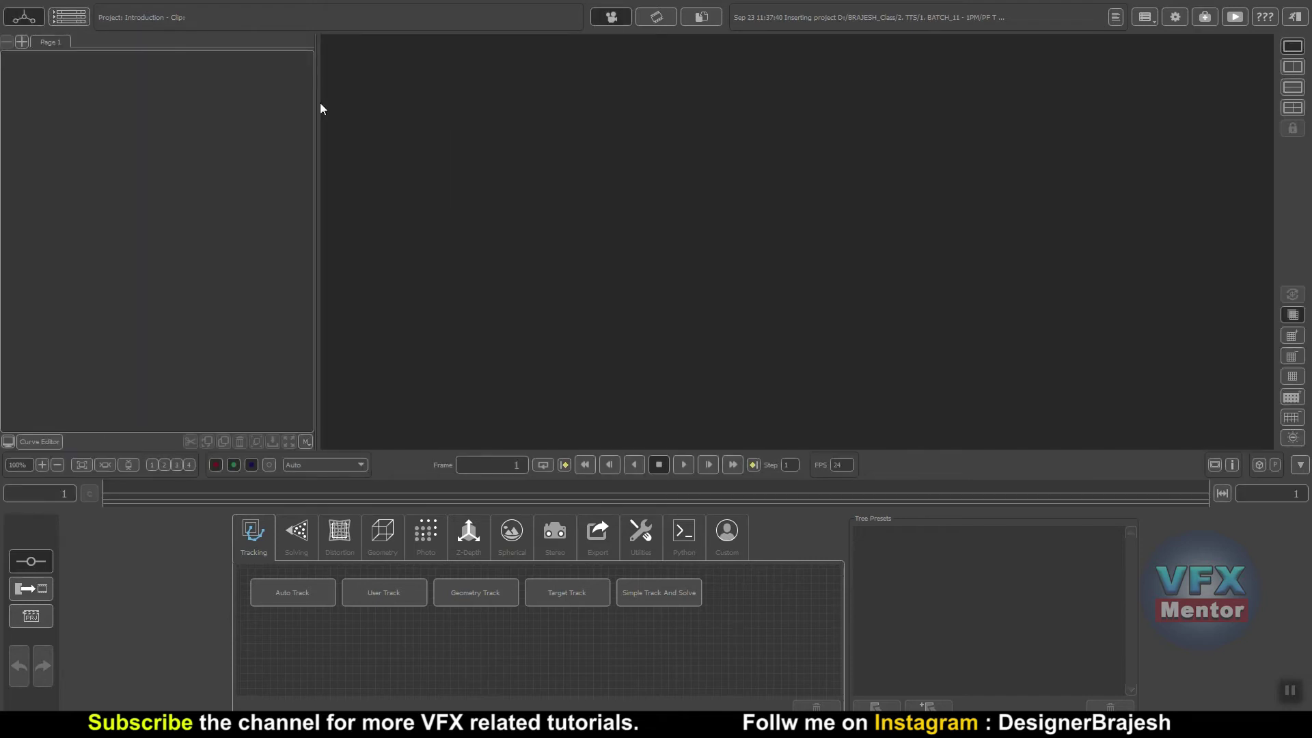
left_click(657, 18)
left_click(700, 19)
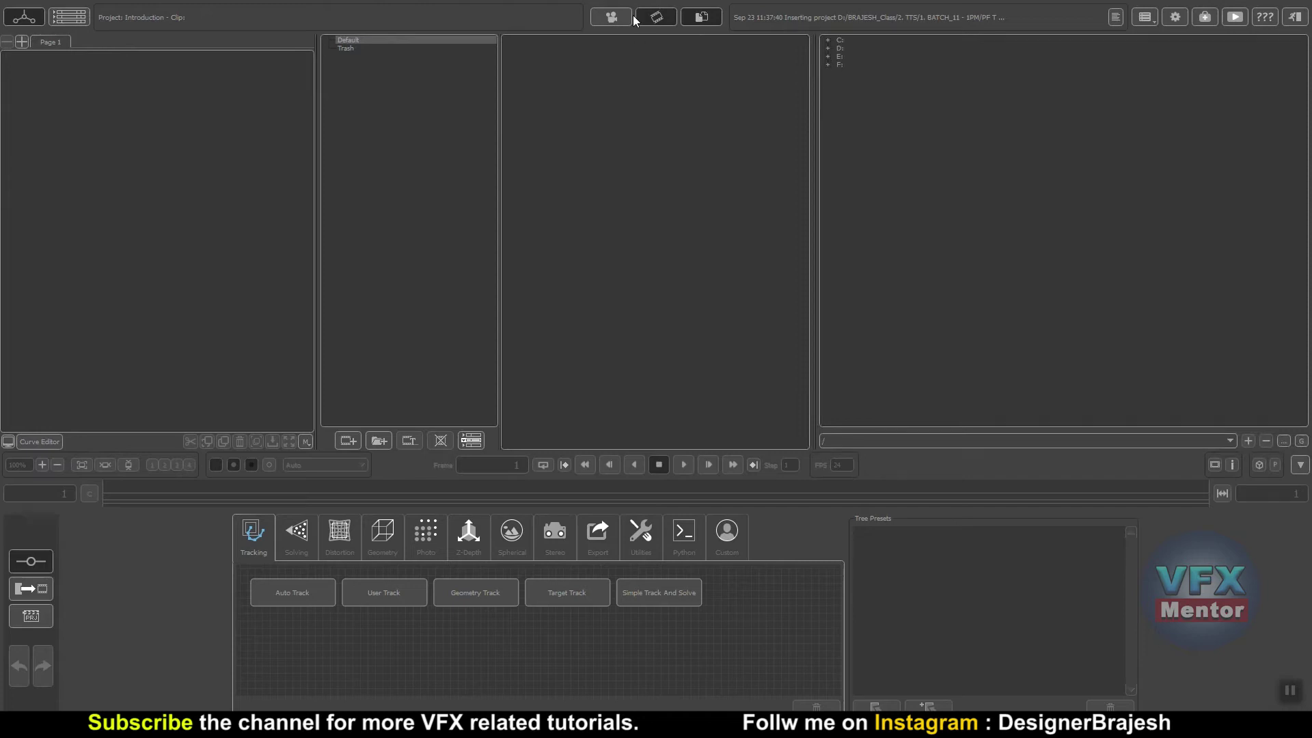
left_click(656, 19)
left_click(615, 18)
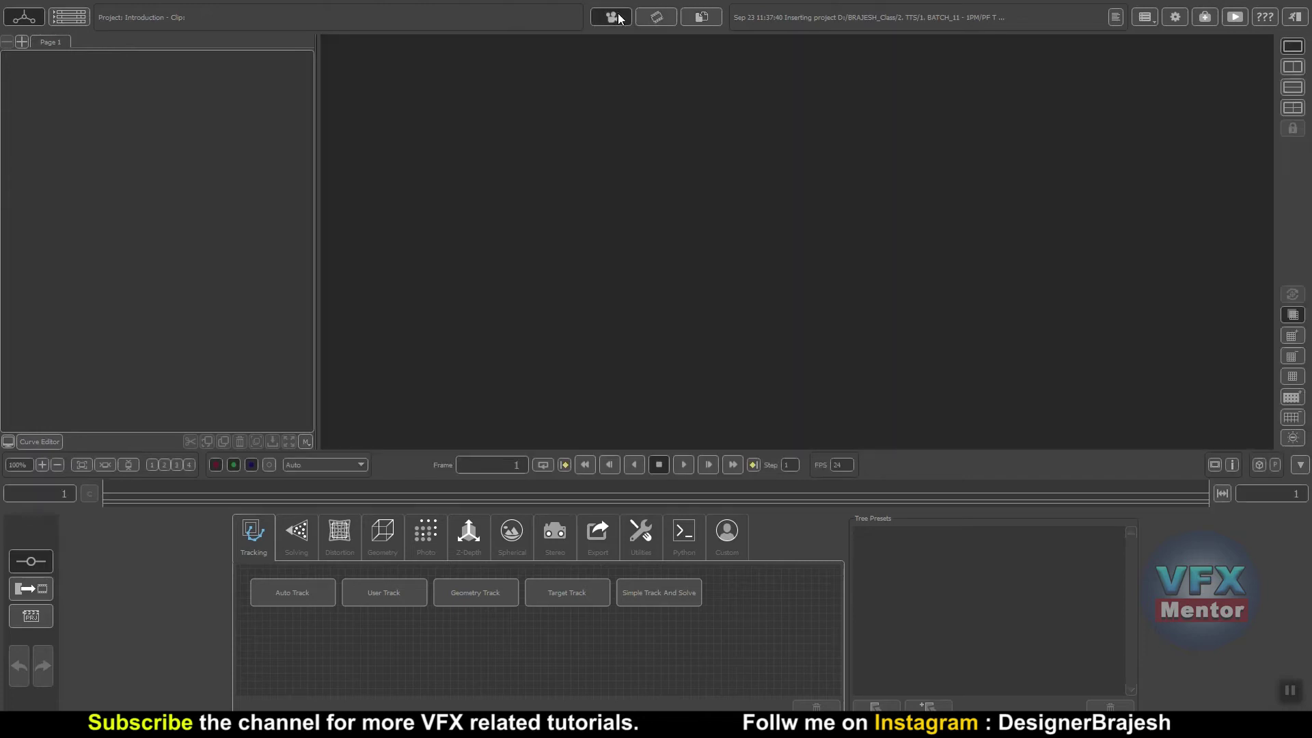
left_click(703, 20)
left_click(659, 21)
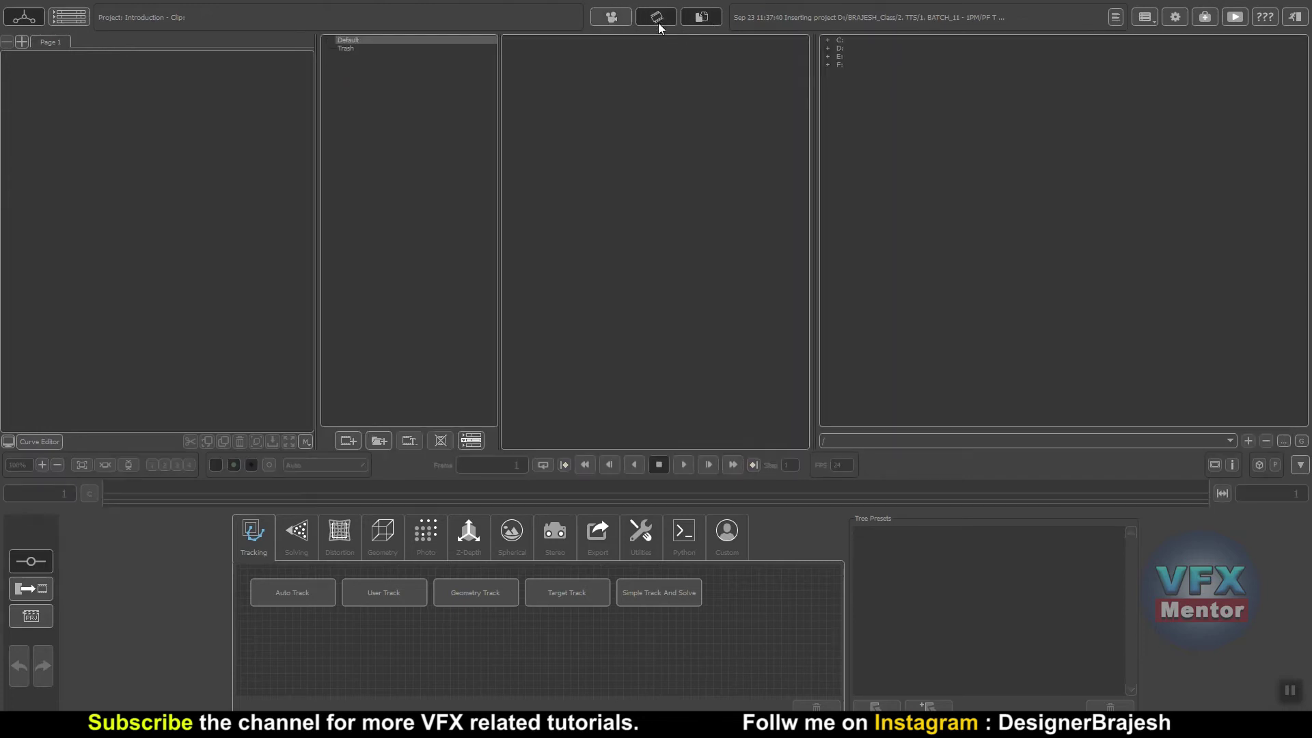
left_click(613, 19)
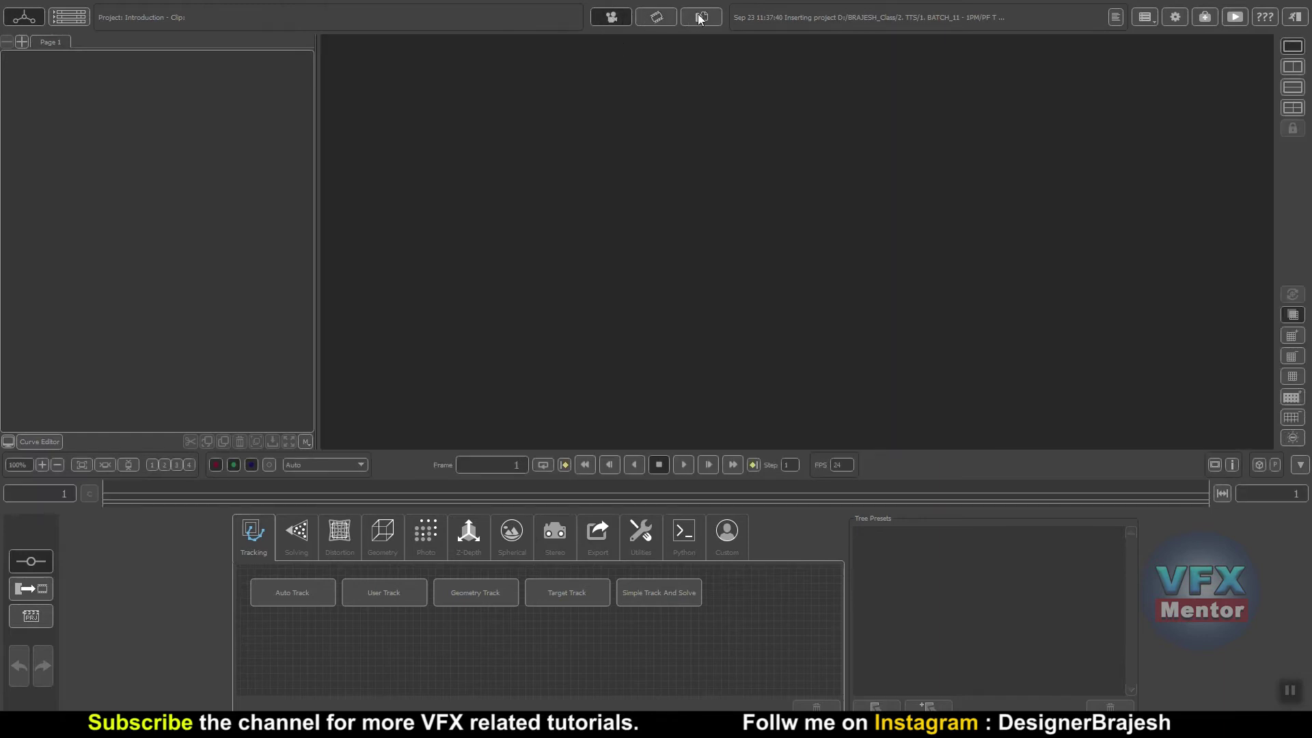
left_click(700, 19)
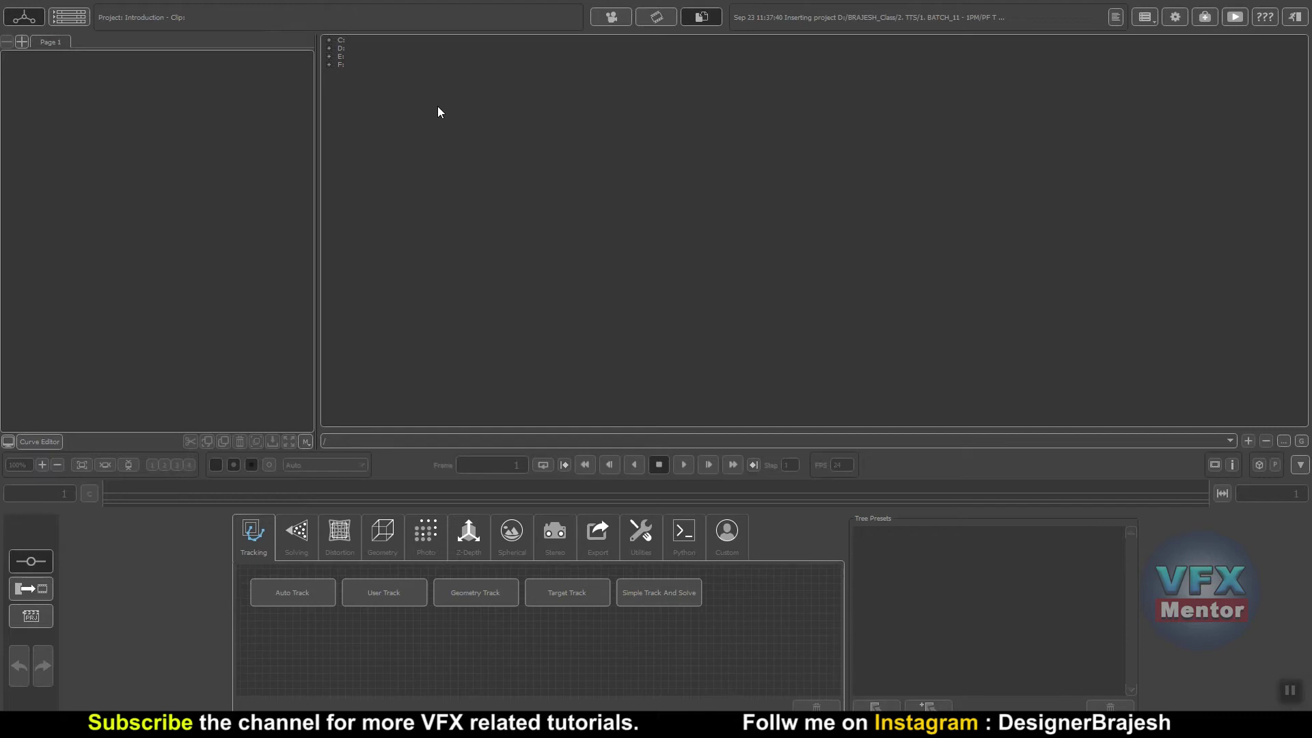
left_click(1116, 18)
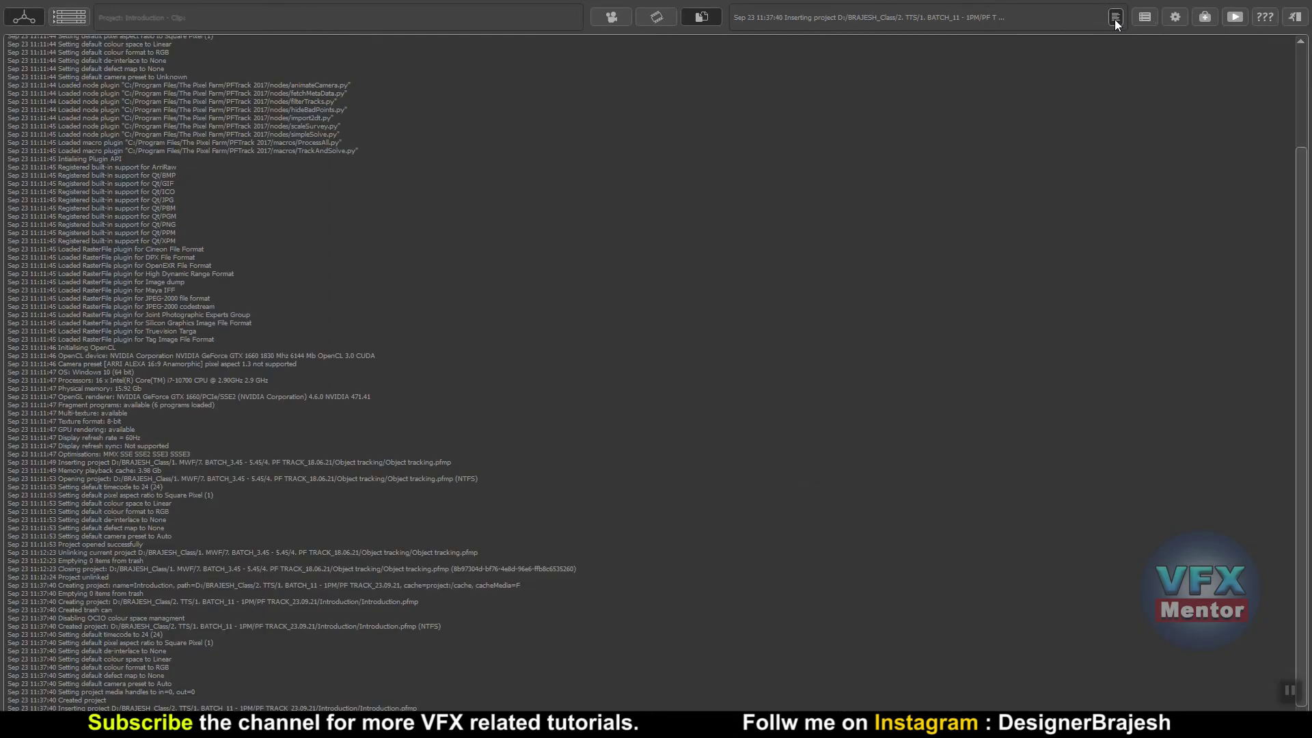
left_click(1116, 21)
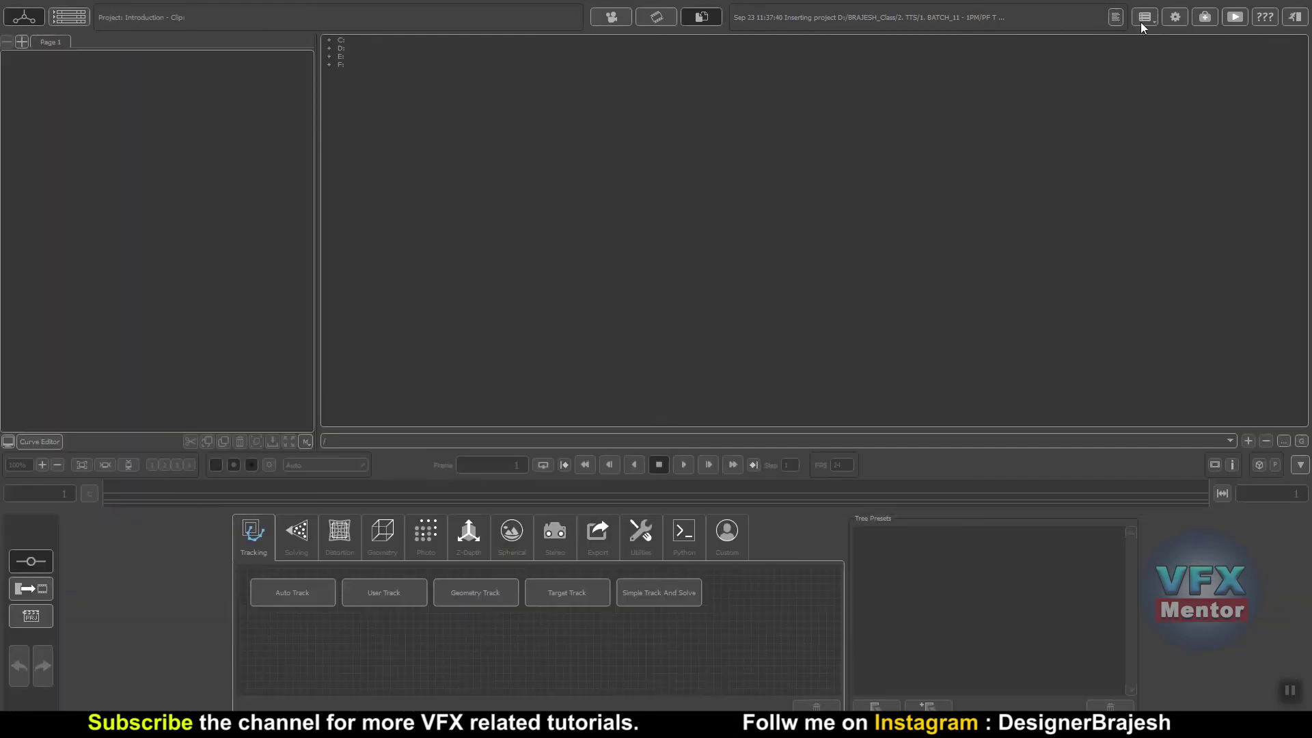
left_click(1152, 20)
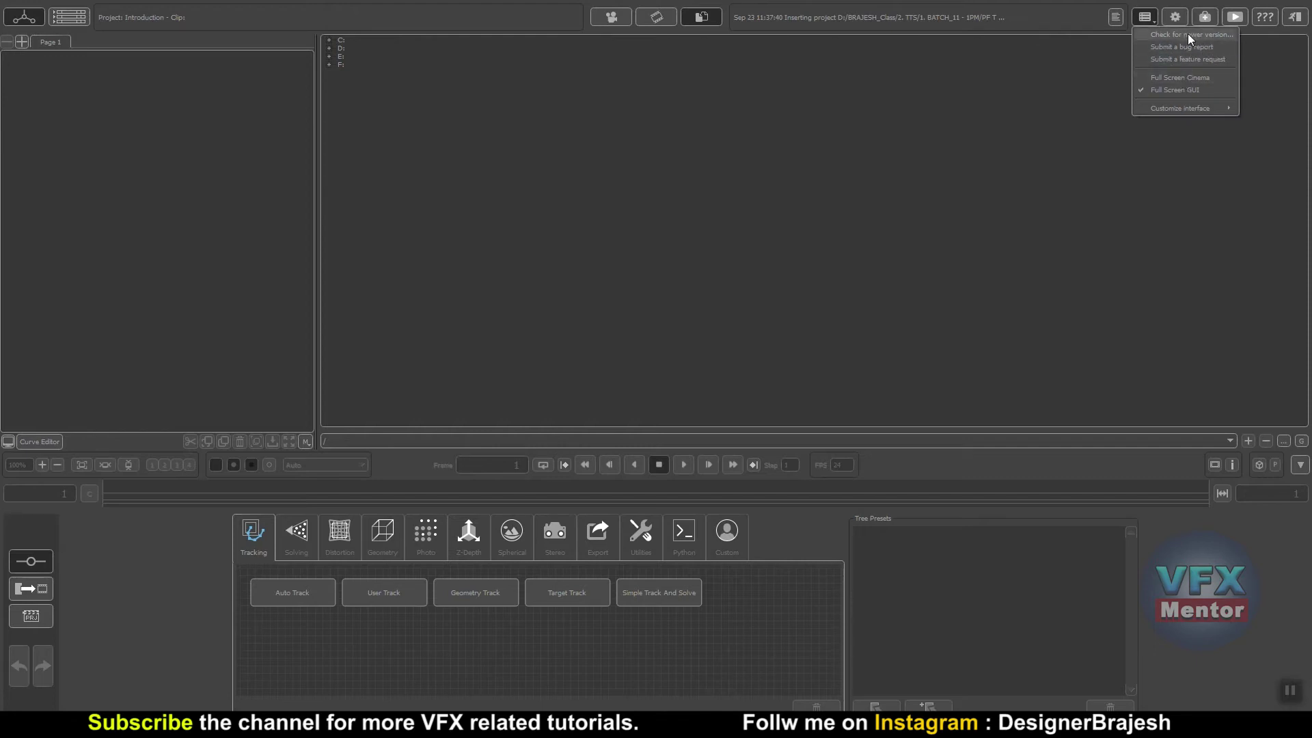
left_click(1176, 15)
left_click(1176, 18)
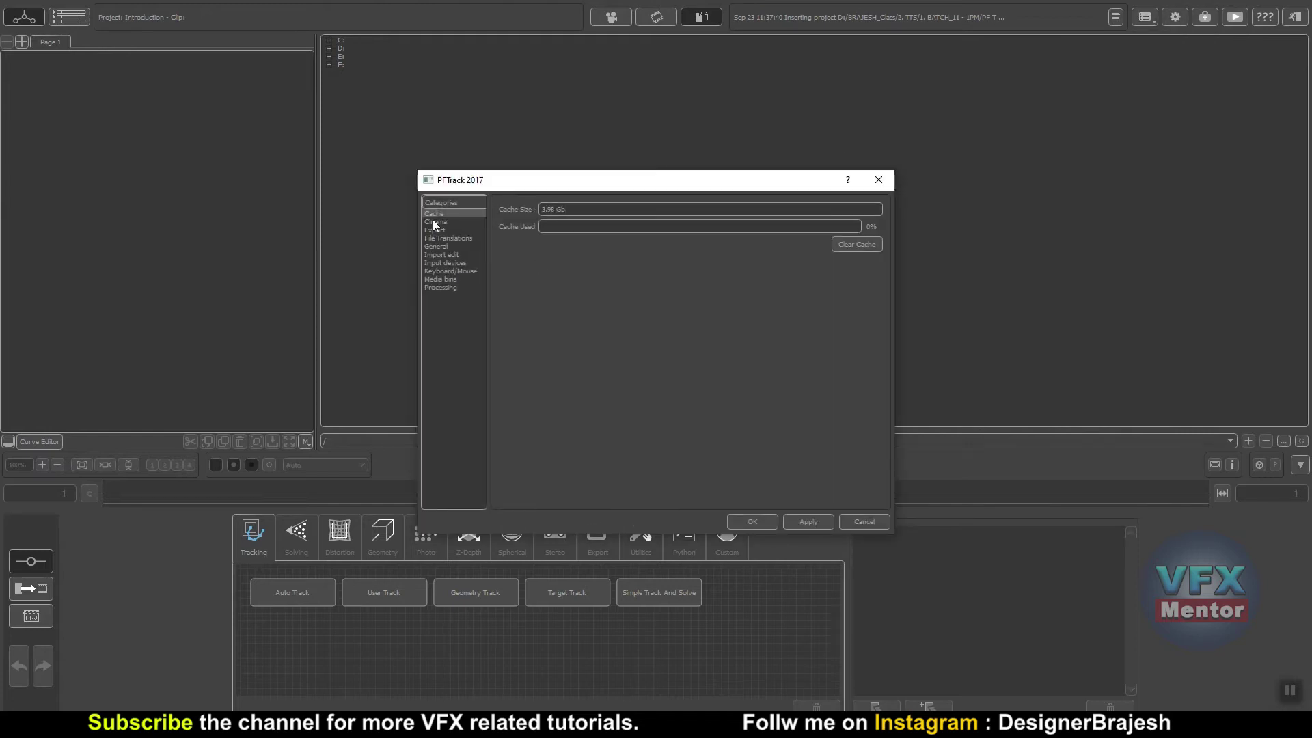
left_click_drag(622, 209, 370, 209)
left_click(854, 246)
left_click(755, 522)
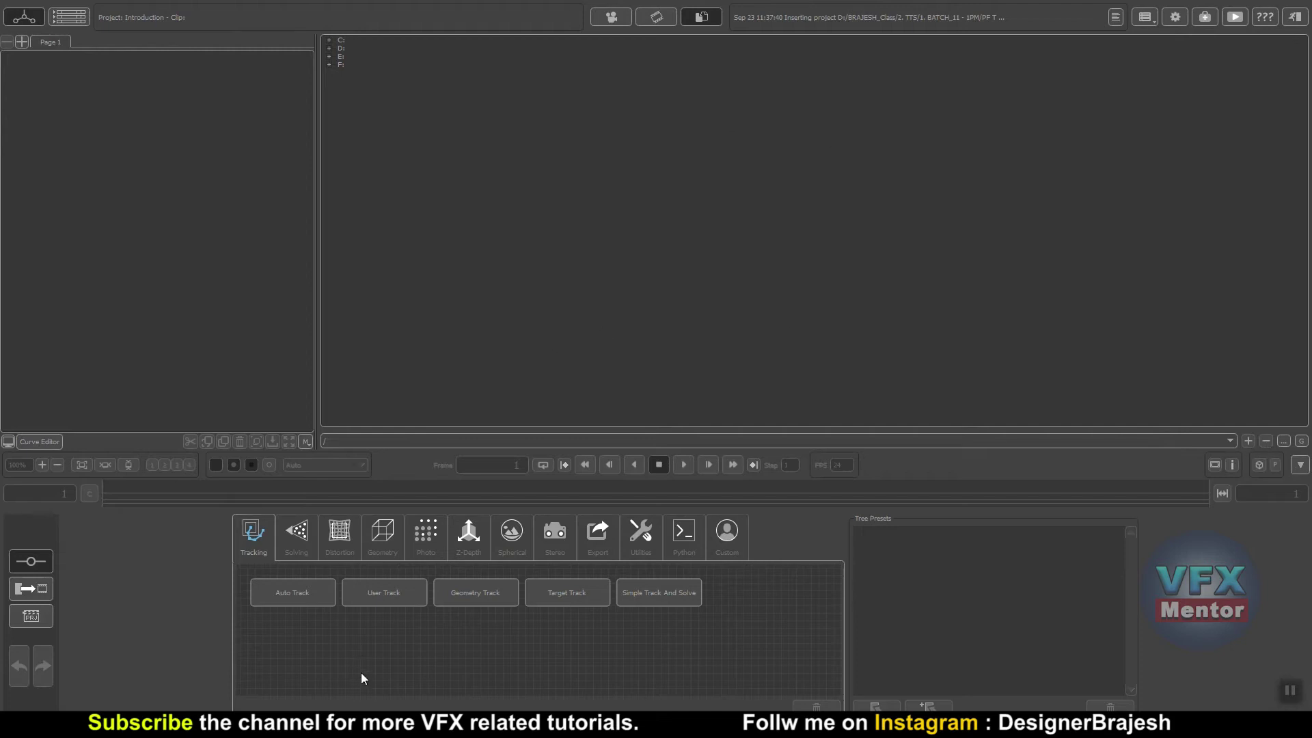
left_click(30, 617)
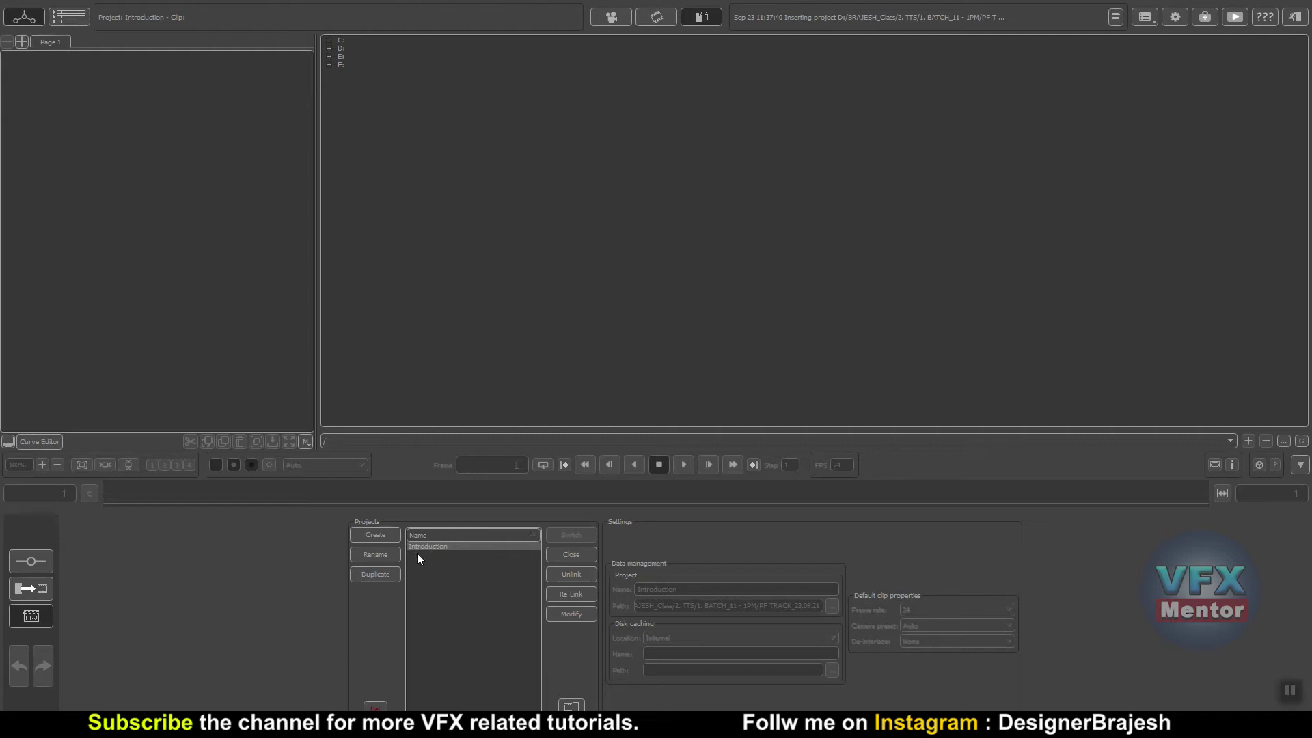
left_click(31, 589)
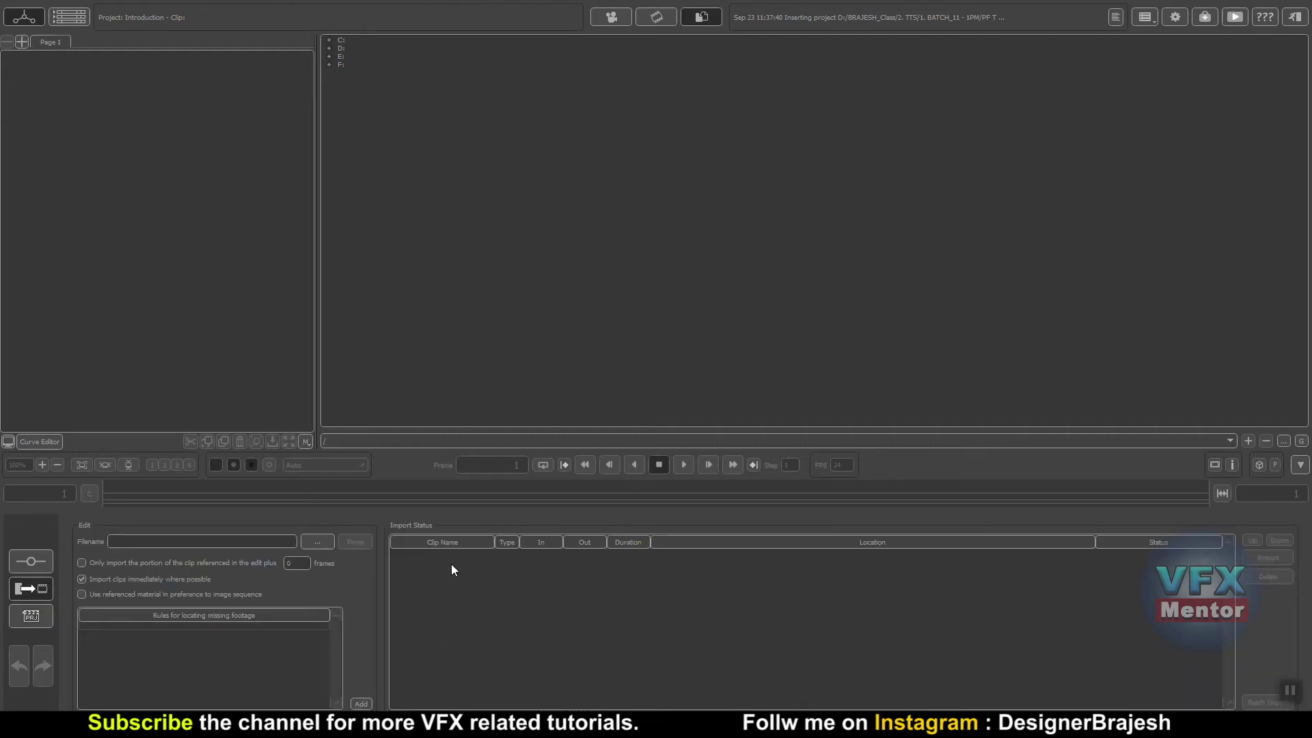
left_click(41, 562)
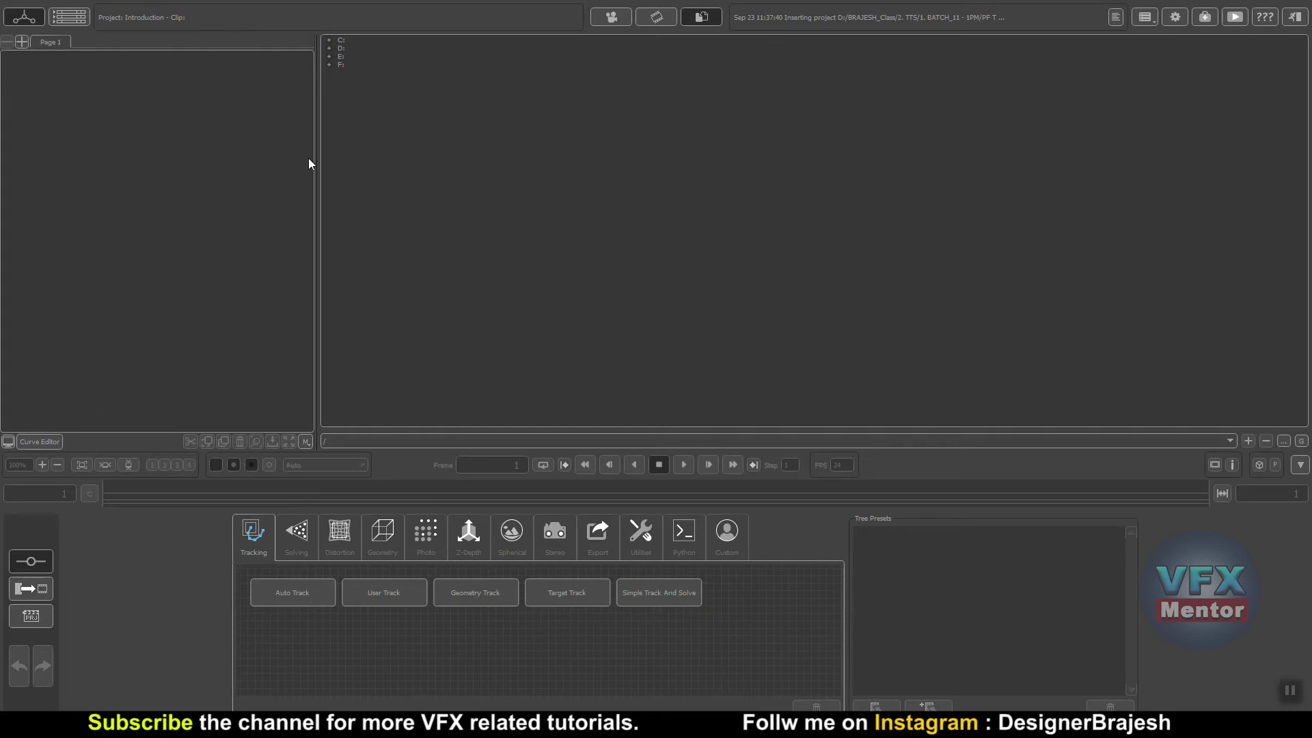
Widen the node panel and expand D:, PROJECT REEL 2021, BLENDER TRACK and Shot 1 in the file browser.
left_click_drag(316, 153, 371, 153)
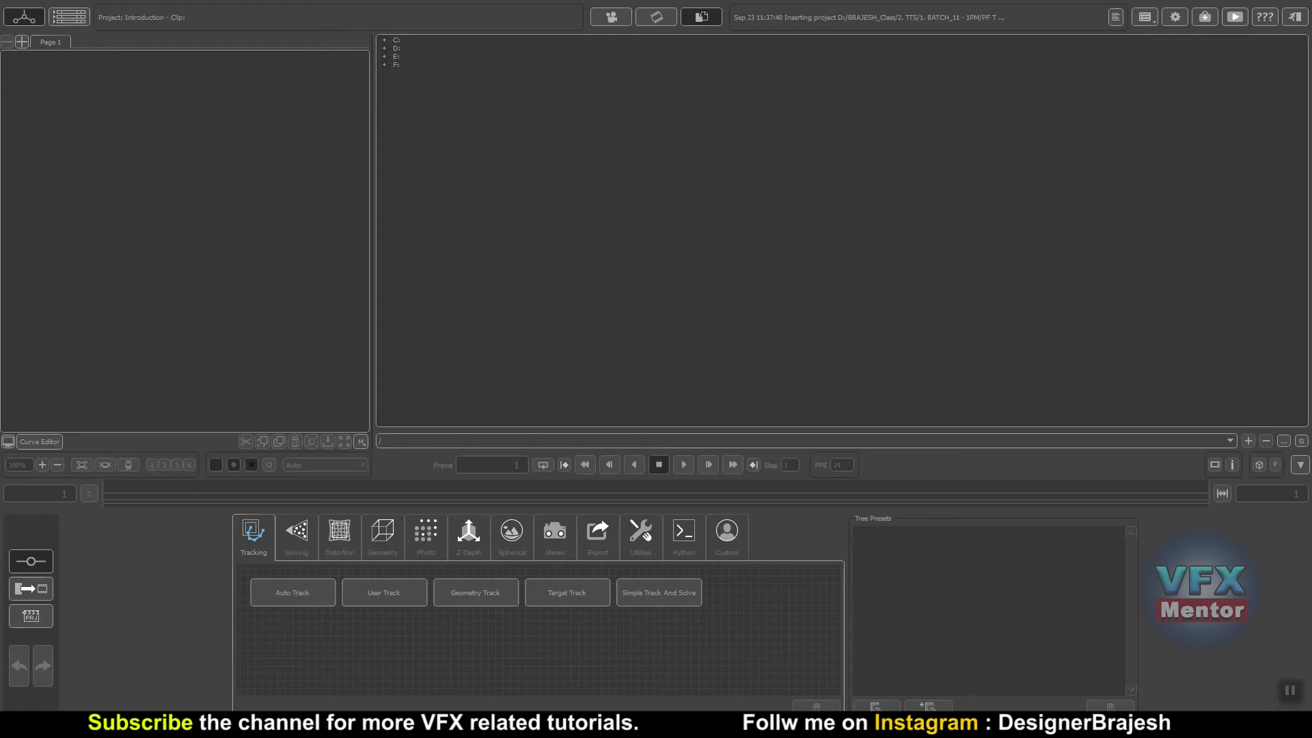
left_click(384, 48)
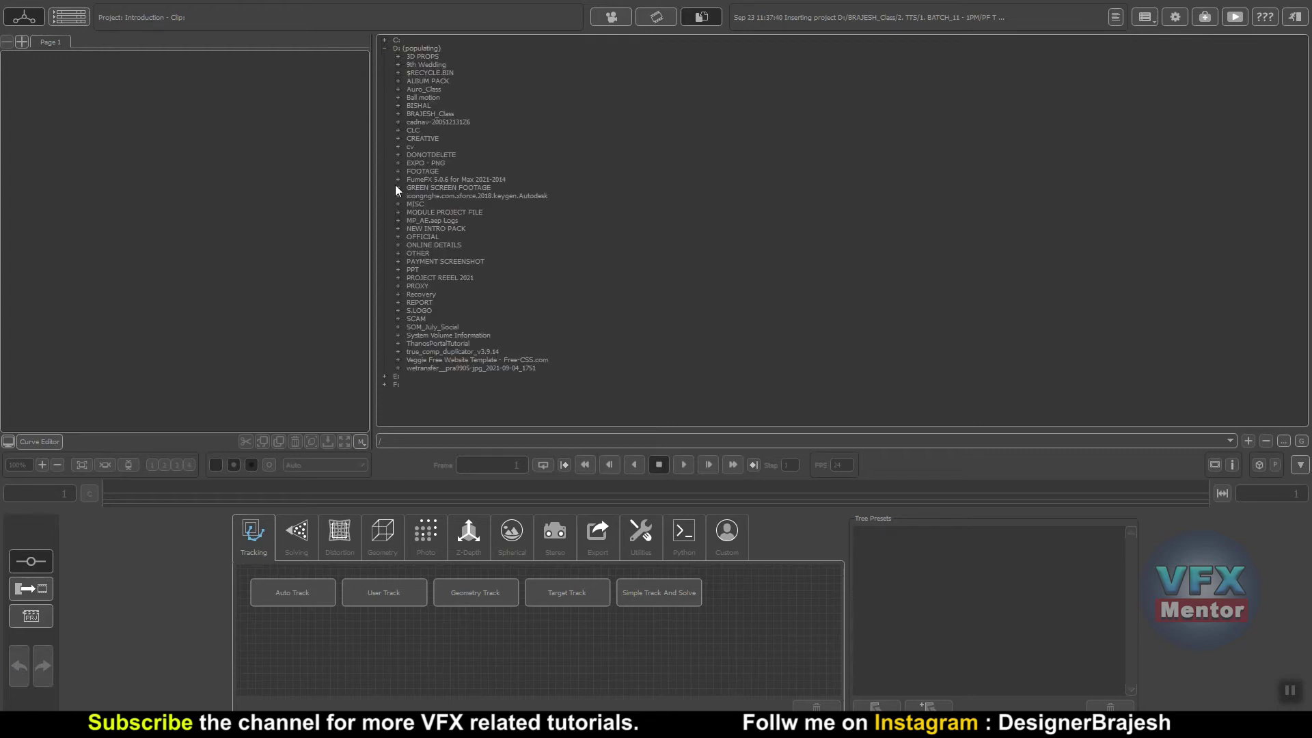
left_click(397, 278)
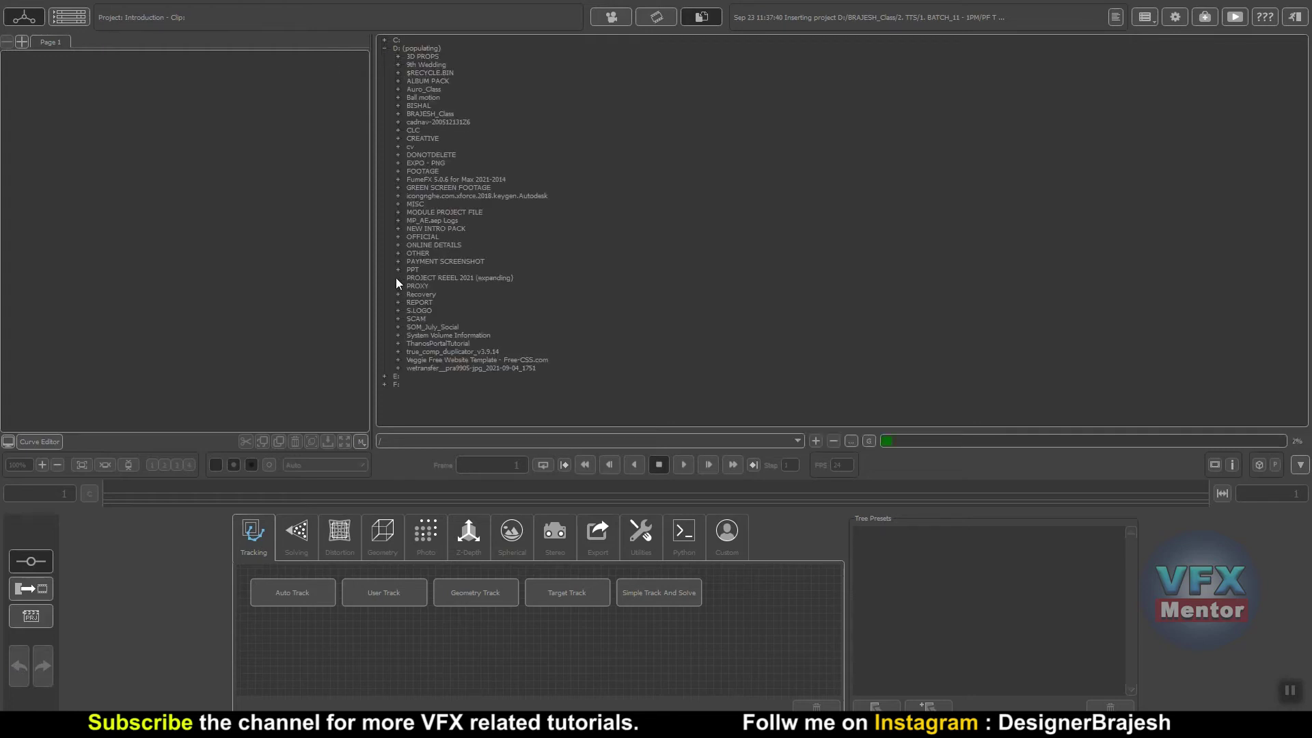
left_click(413, 304)
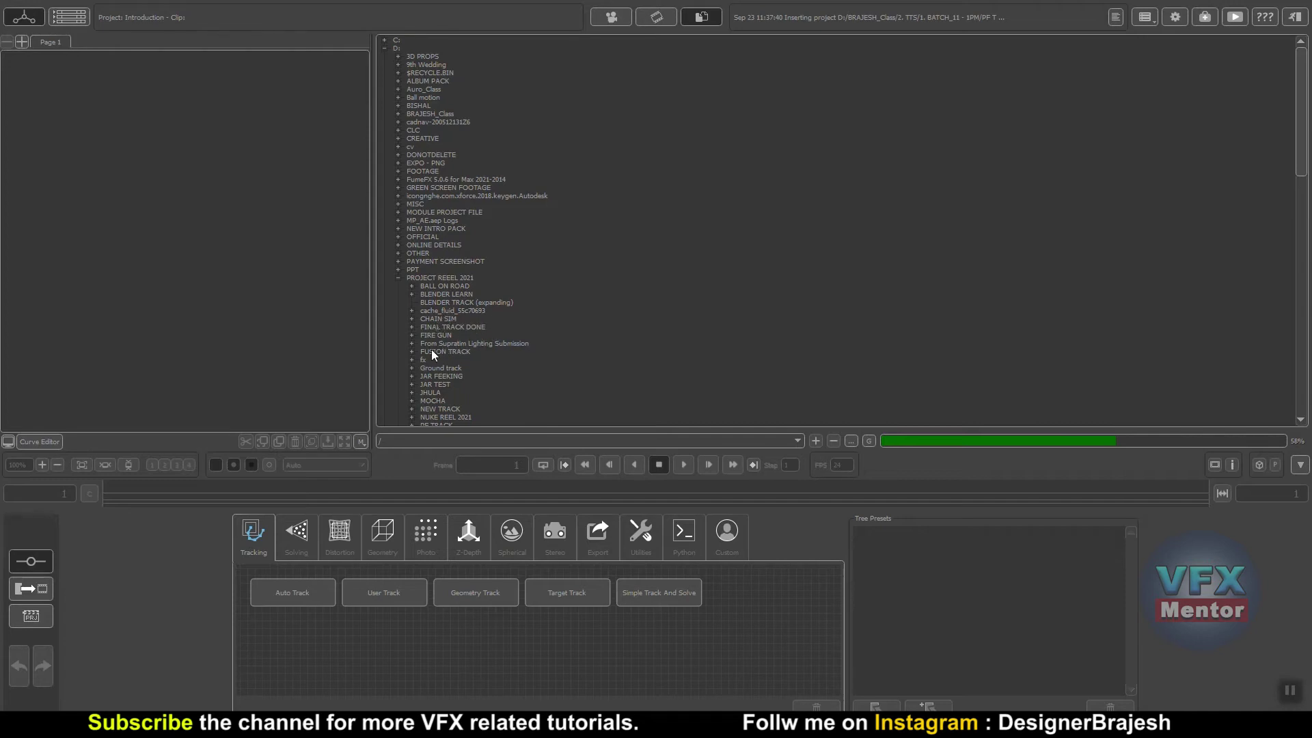
left_click(411, 294)
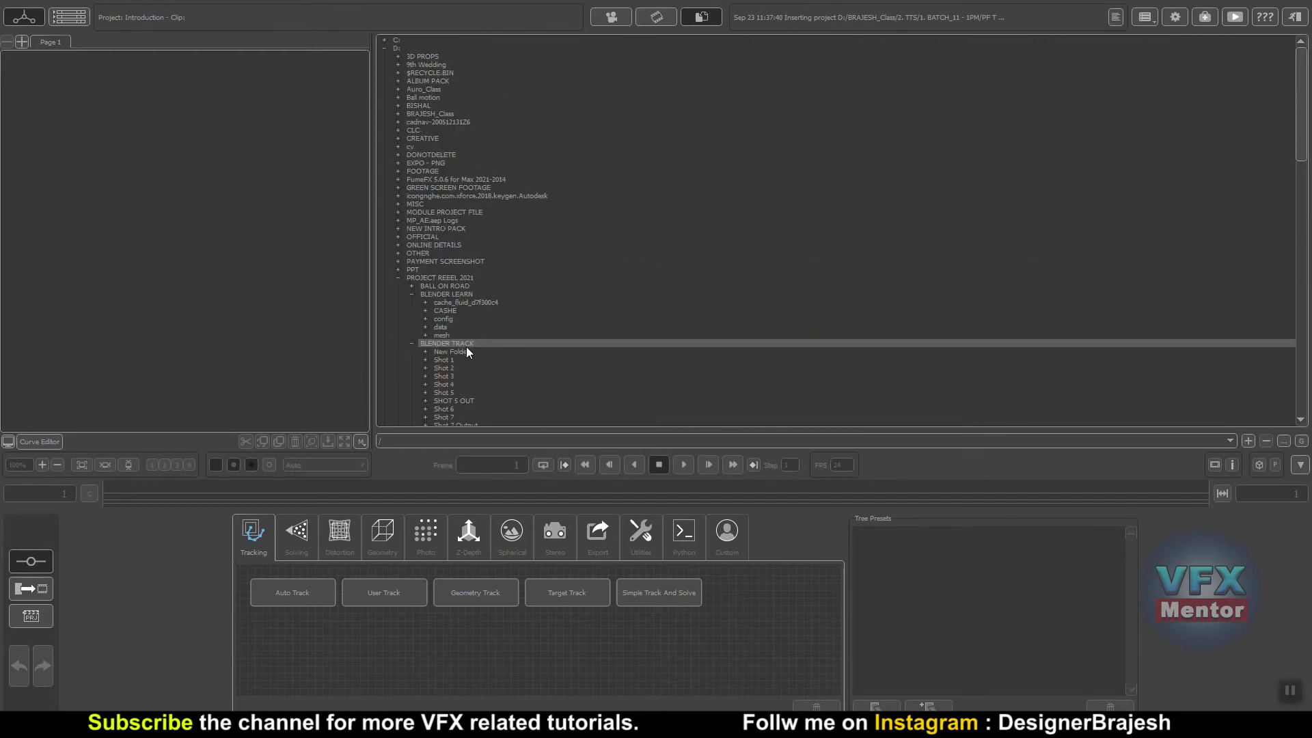
left_click(448, 360)
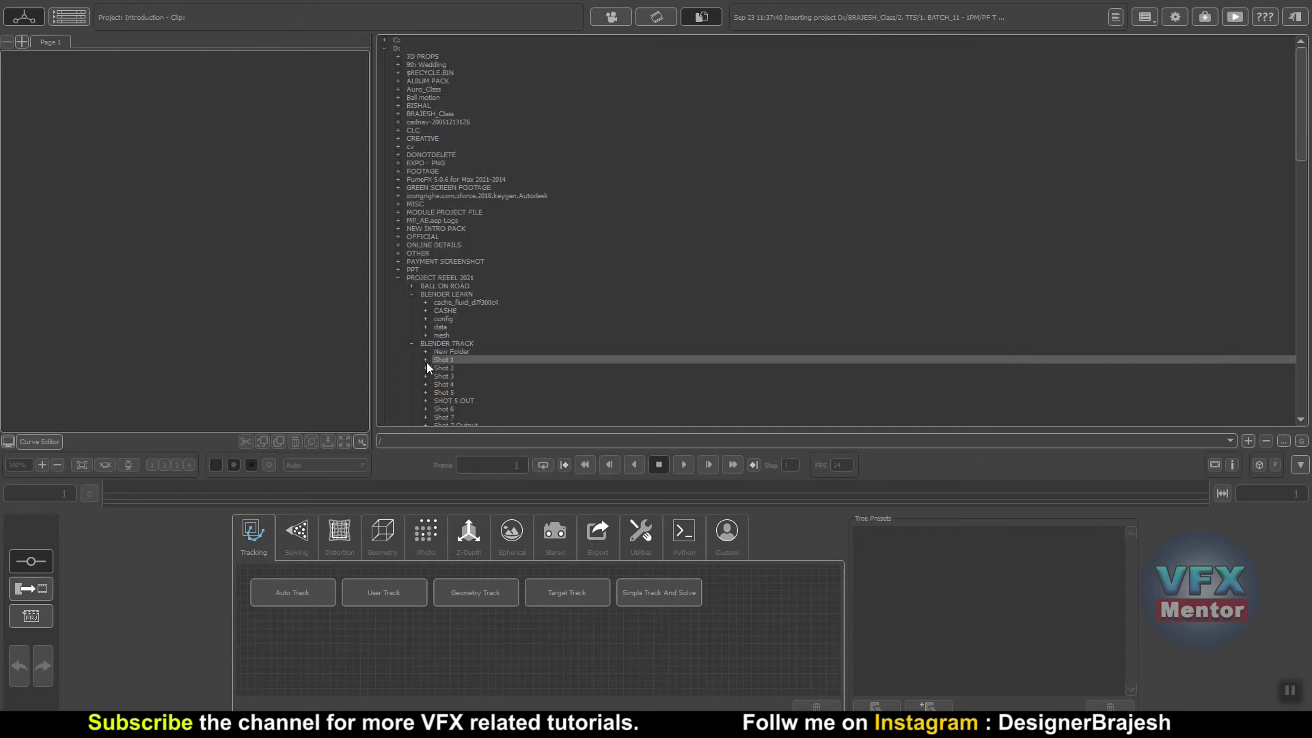
left_click(425, 360)
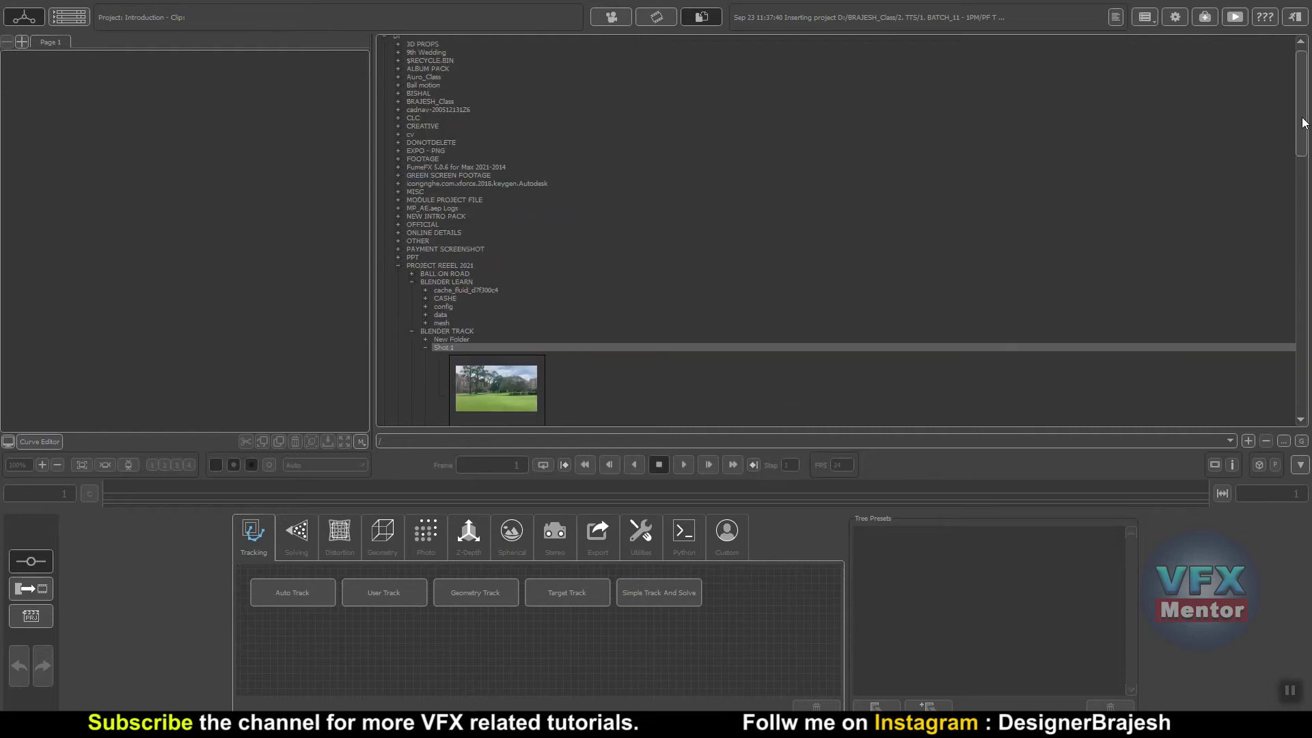
Expand Shot 3 and Shot 2 and drag the 'table with paper' clip into the node graph.
left_click_drag(1302, 121, 1302, 179)
left_click(425, 248)
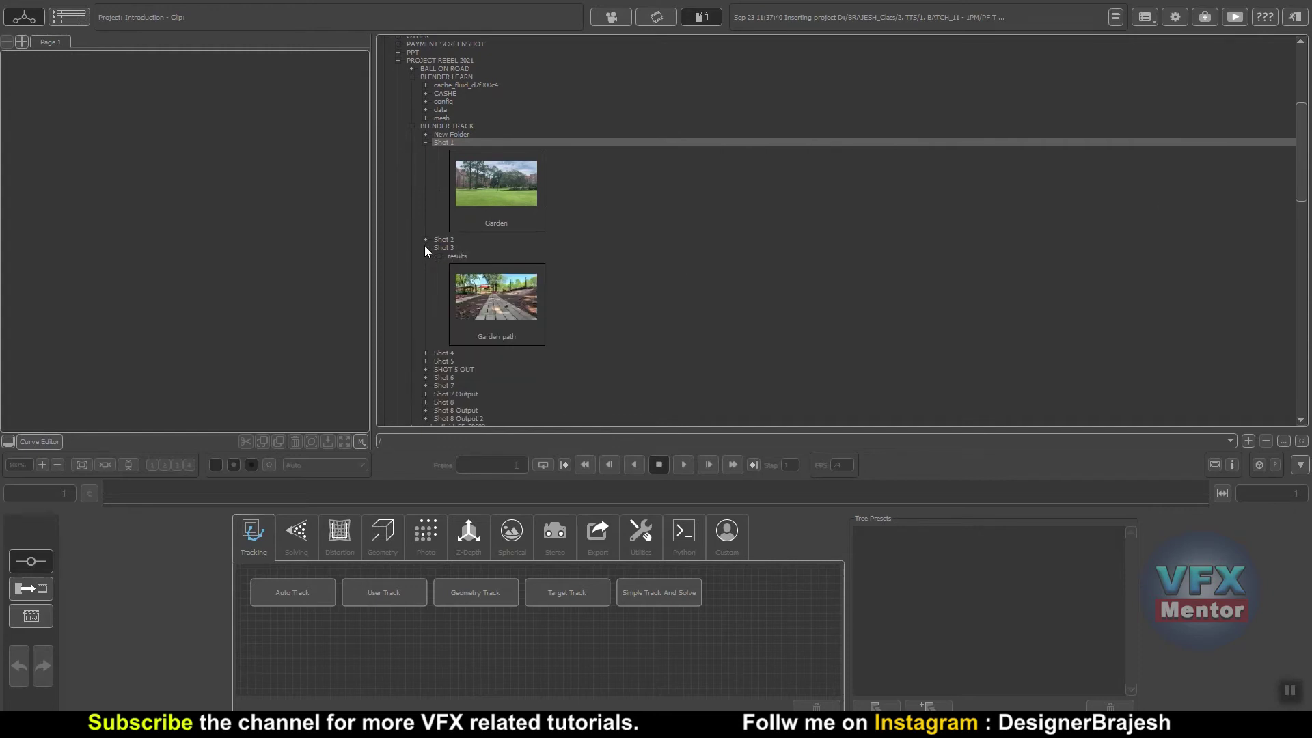
left_click(425, 239)
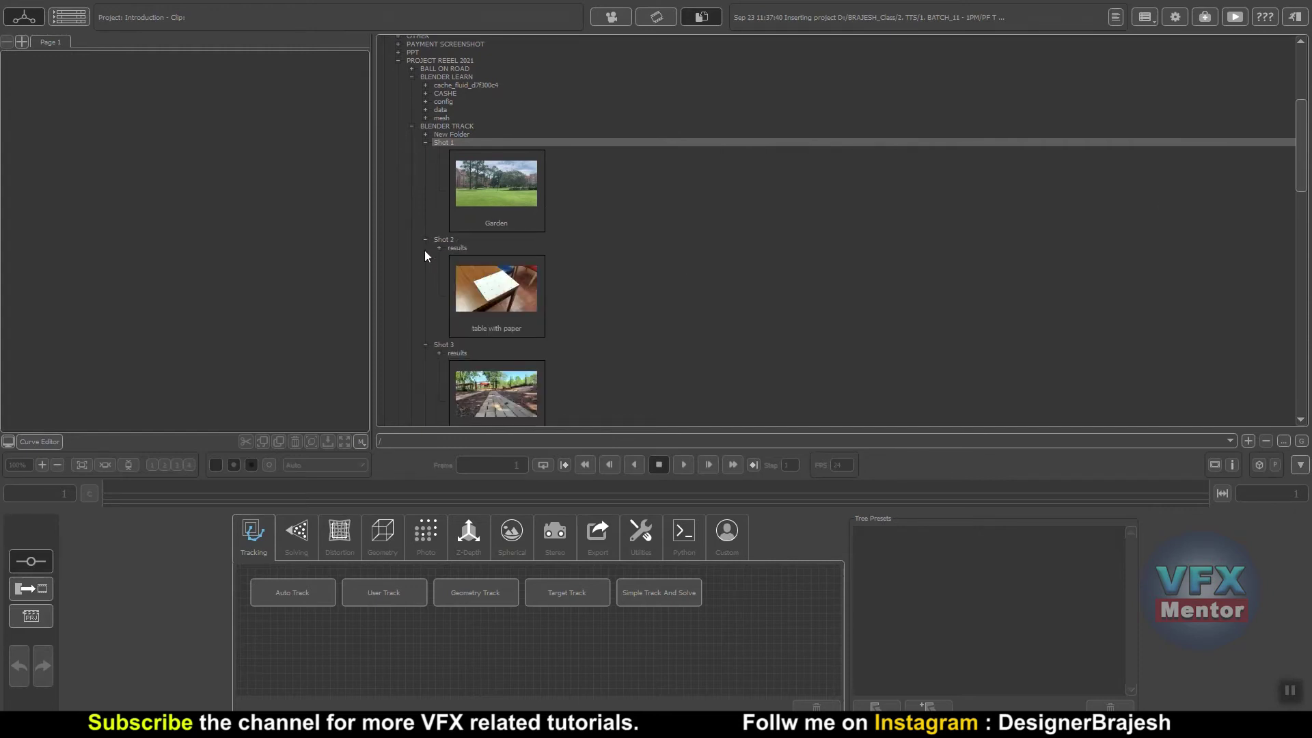
left_click(535, 277)
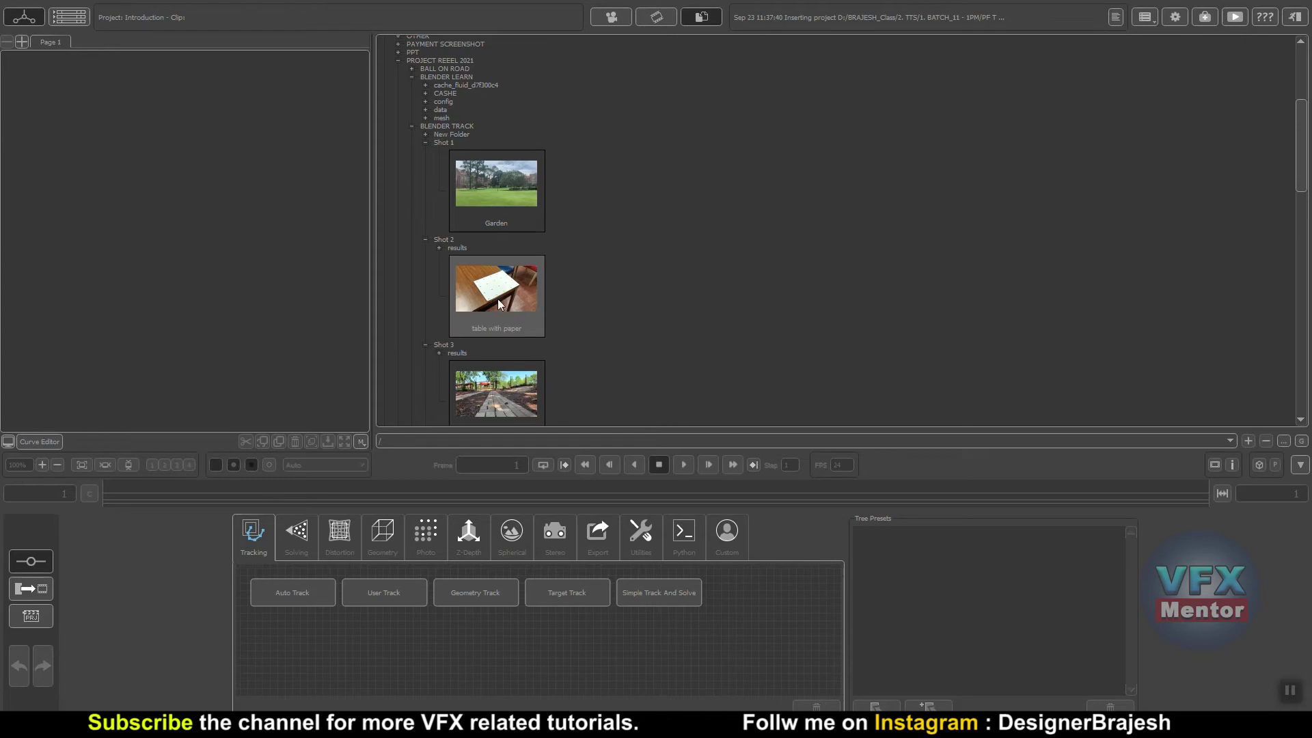
mouse_move(495, 298)
mouse_move(496, 296)
left_mouse_down()
mouse_move(55, 96)
mouse_move(119, 91)
left_mouse_up()
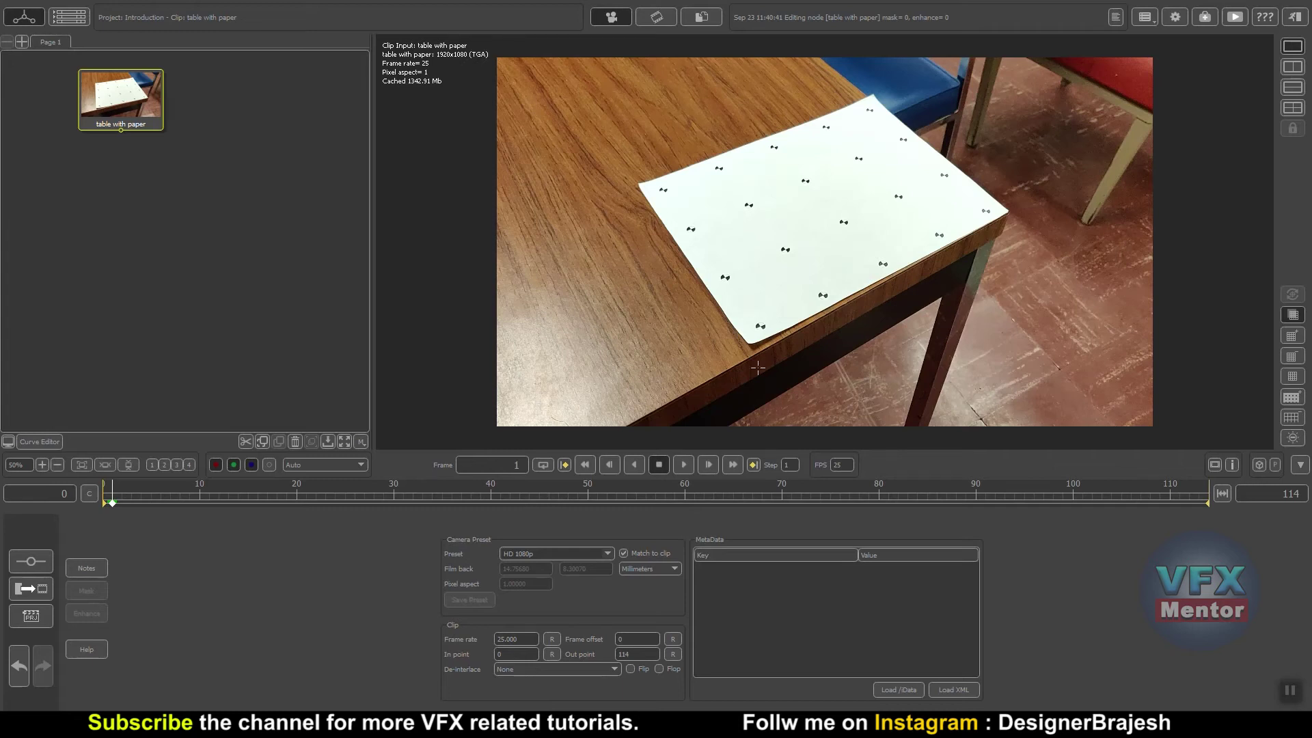
Play the clip from the first frame and stop at frame 97 to cache it.
left_click(584, 465)
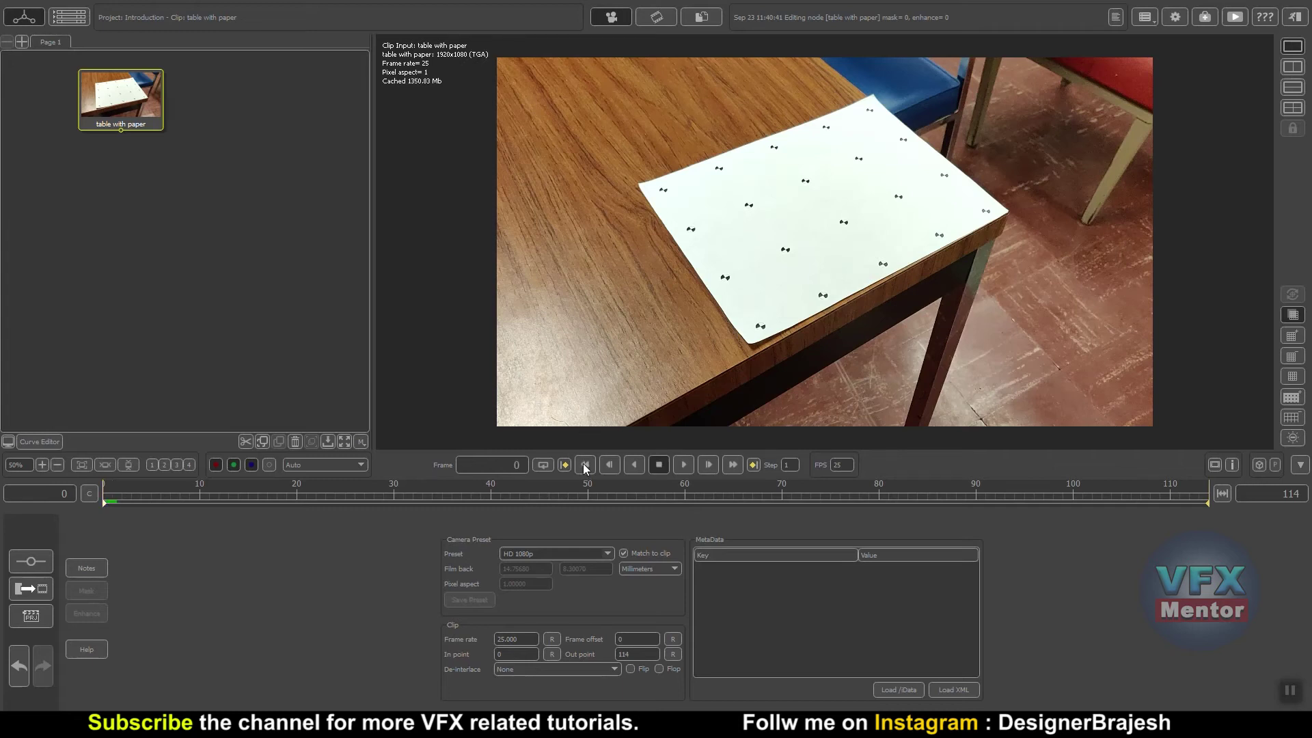
left_click(684, 465)
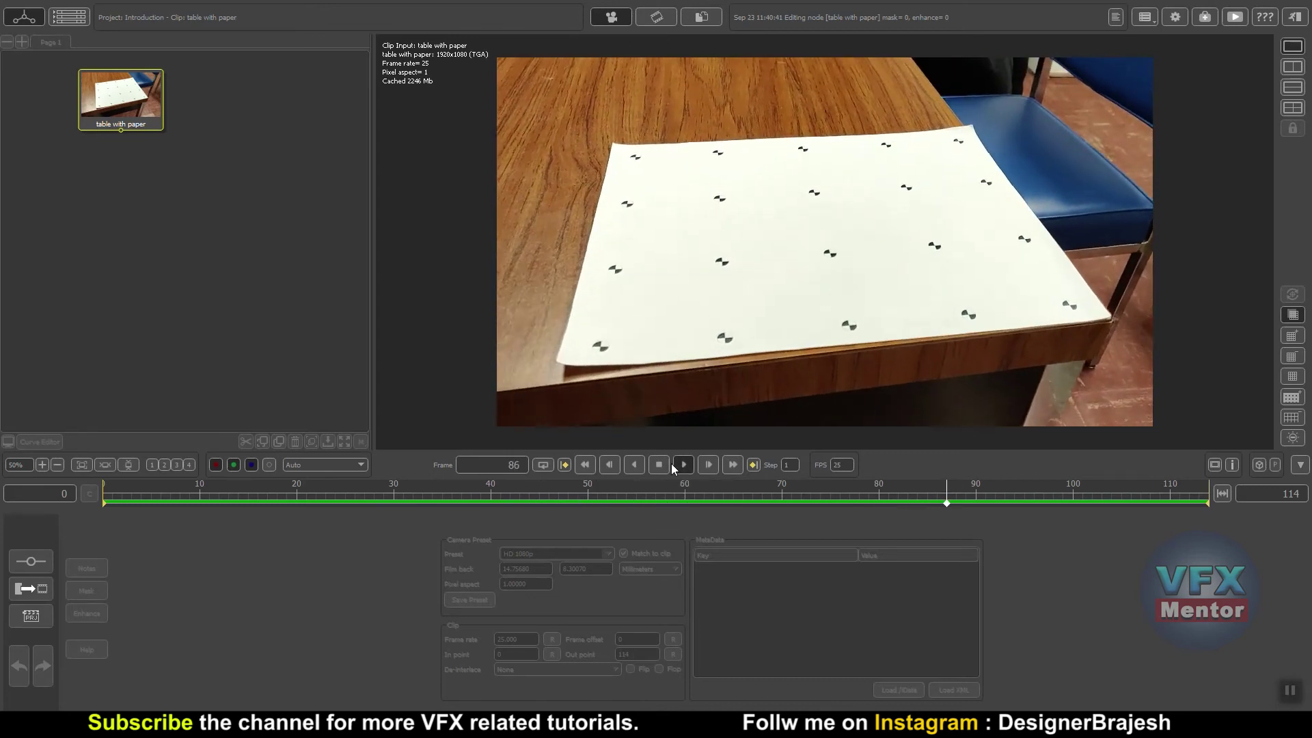
left_click(656, 465)
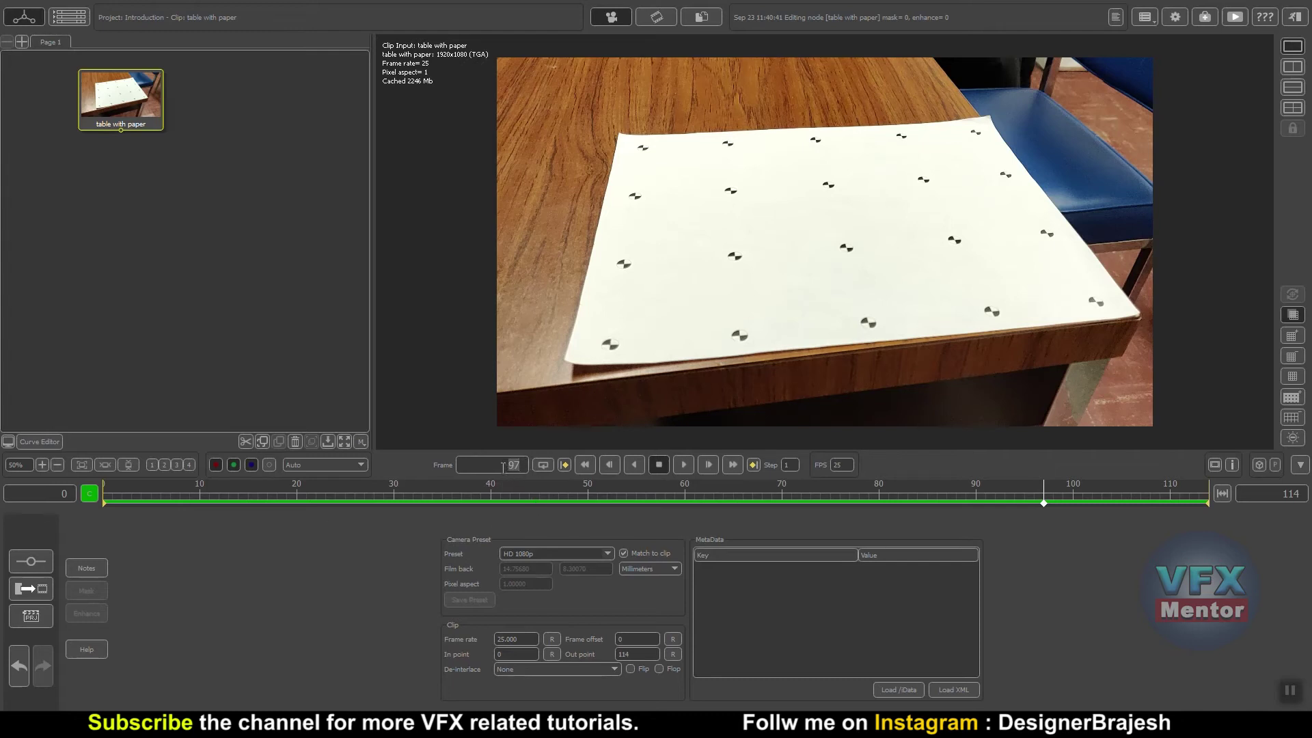
left_click(1130, 538)
Change the start frame to 50, then reset it to 0, keeping the end frame at 114.
left_click(1290, 493)
left_click(68, 494)
left_click(56, 495)
type("5")
key("Return")
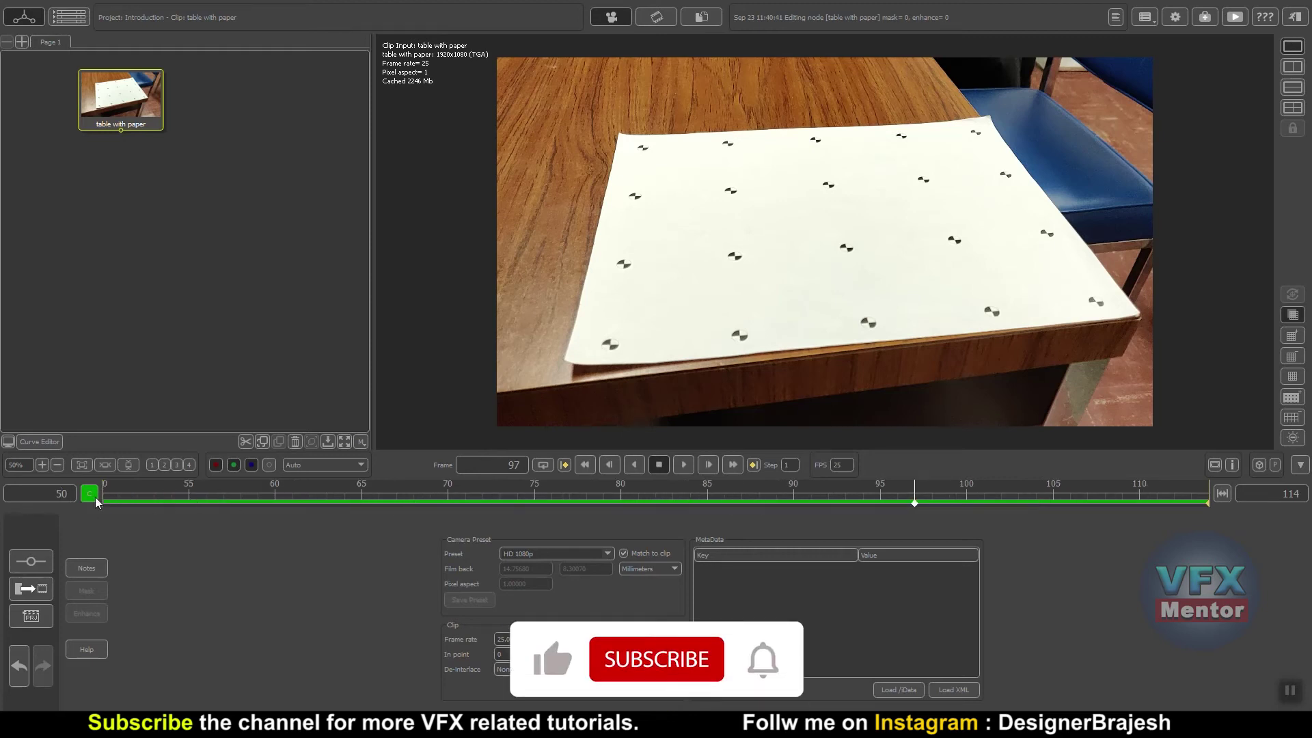
double_click(63, 494)
key("BackSpace")
type("0")
key("Return")
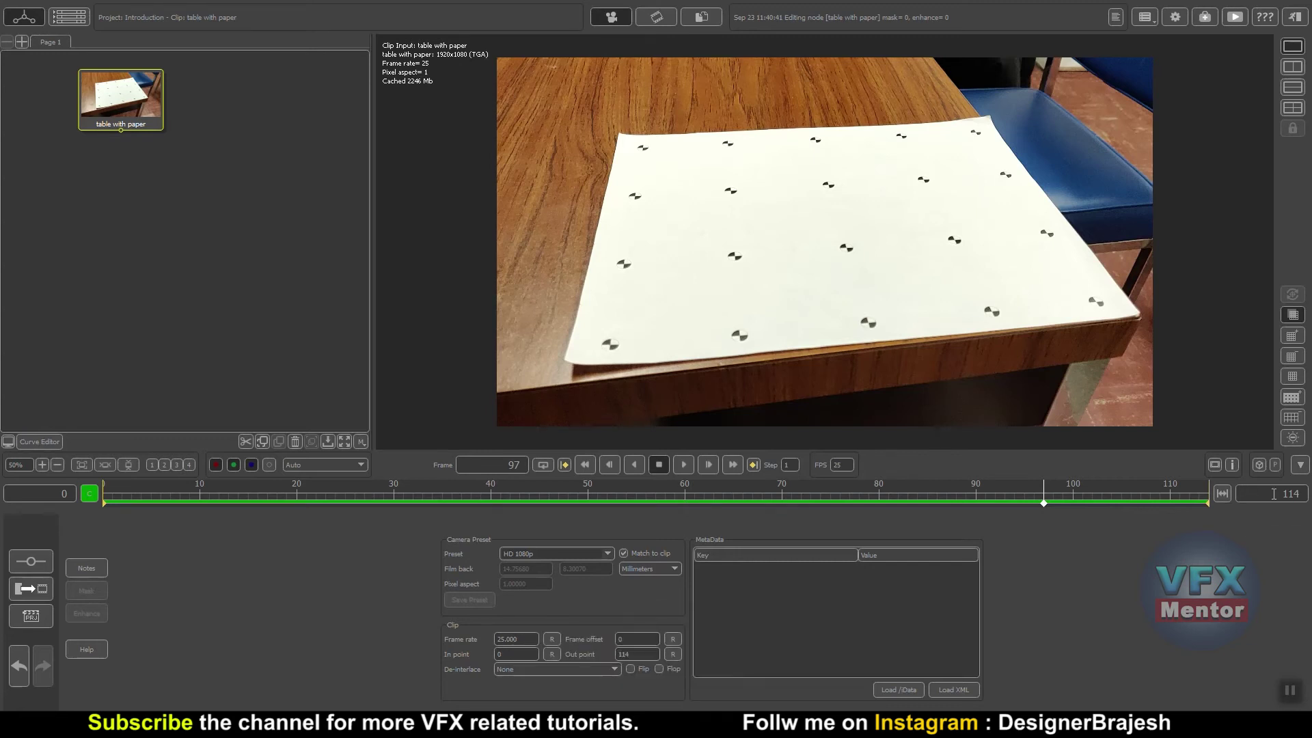
type("60")
key("Return")
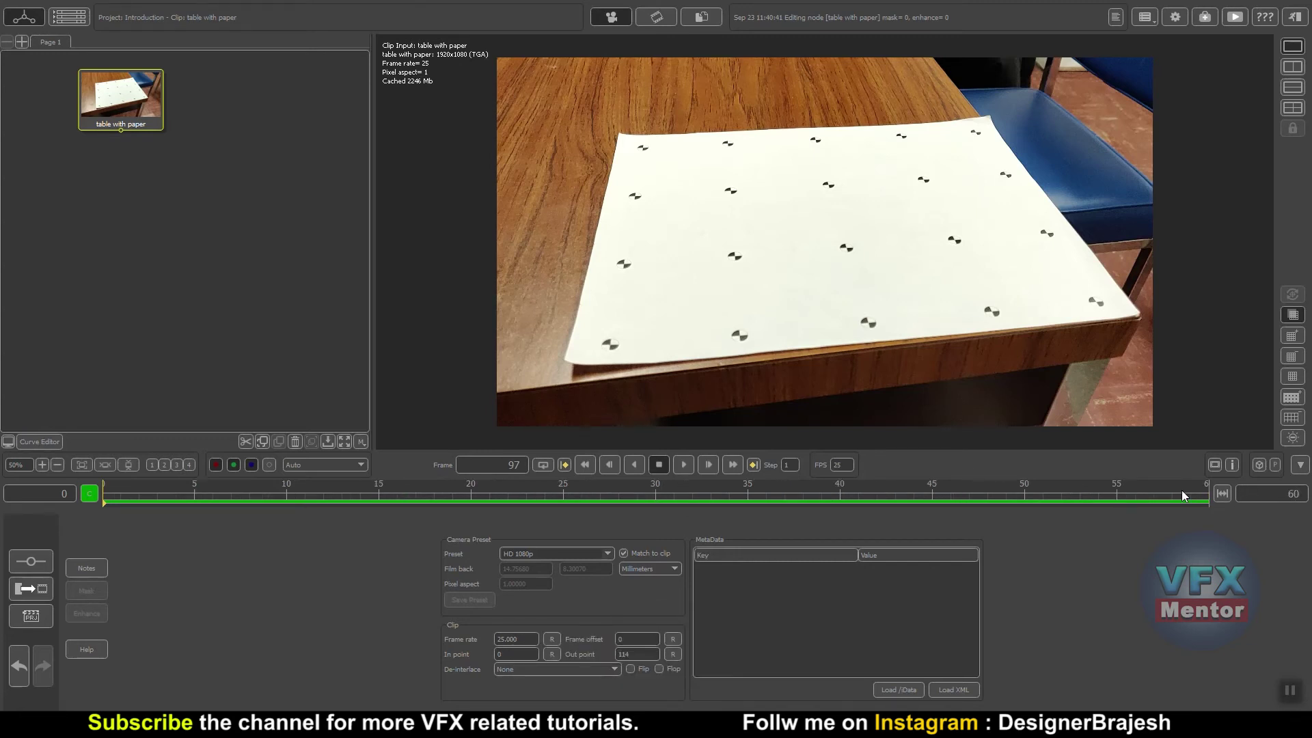
left_click_drag(1260, 498, 1307, 494)
type("114")
key("Return")
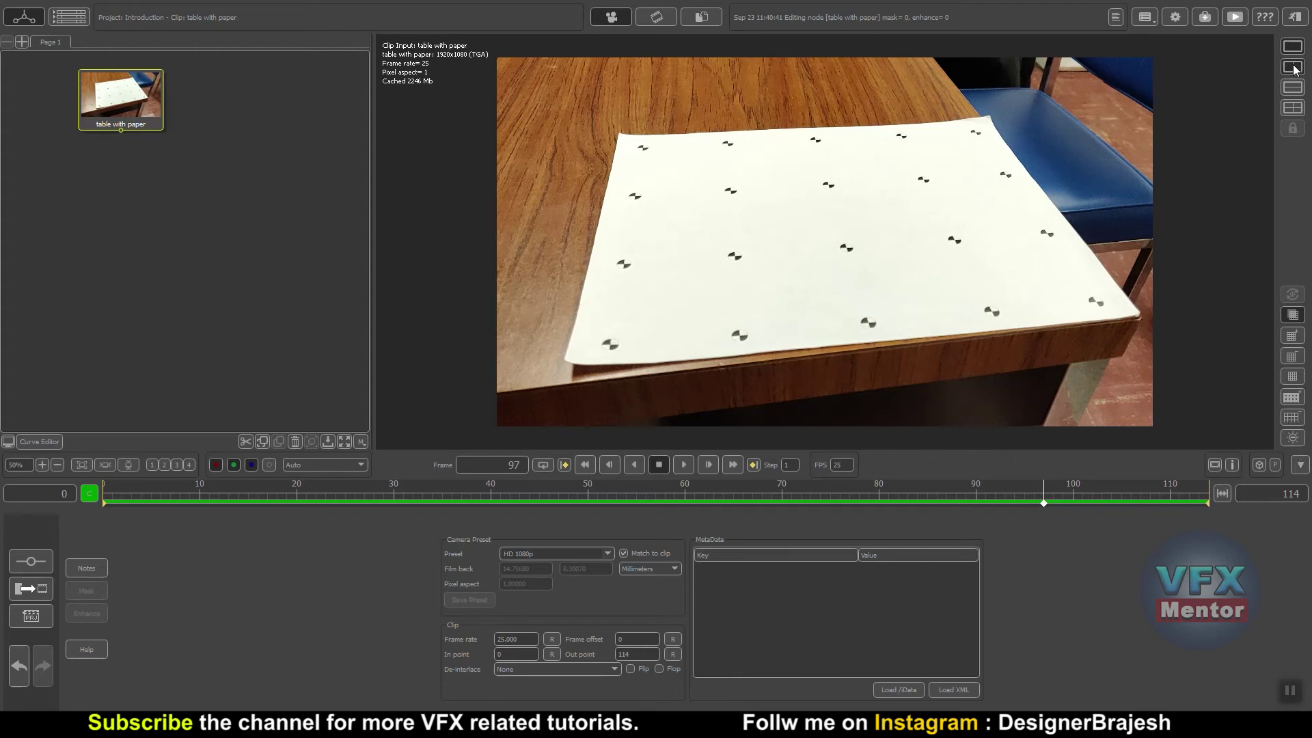
left_click(1293, 66)
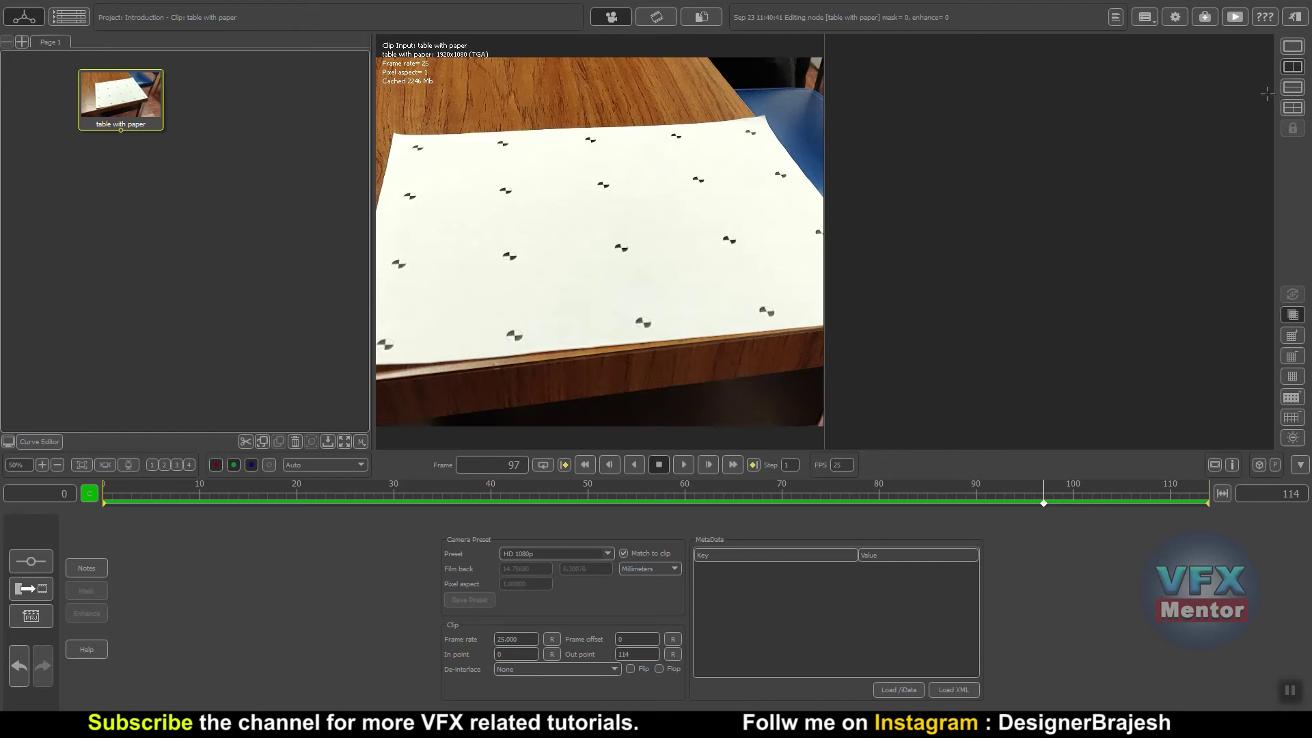
left_click(1293, 87)
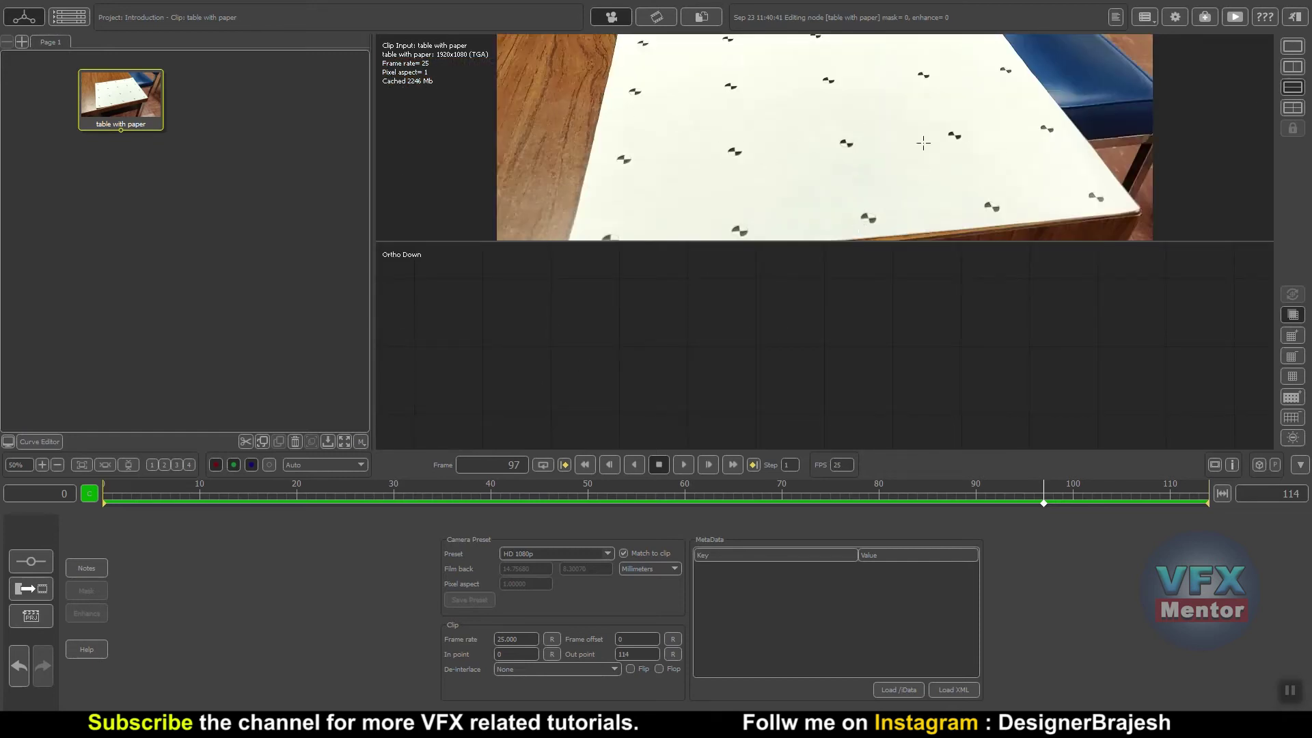
left_click(1293, 107)
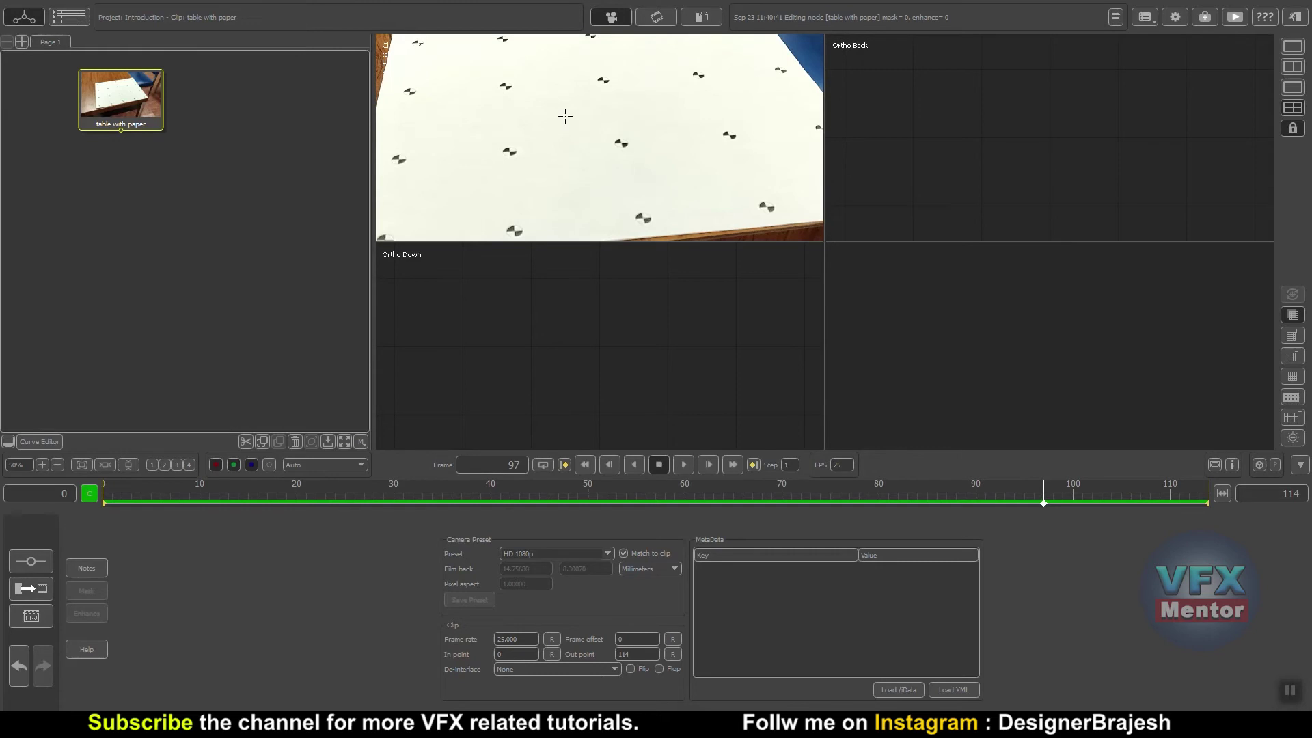
left_click(1293, 46)
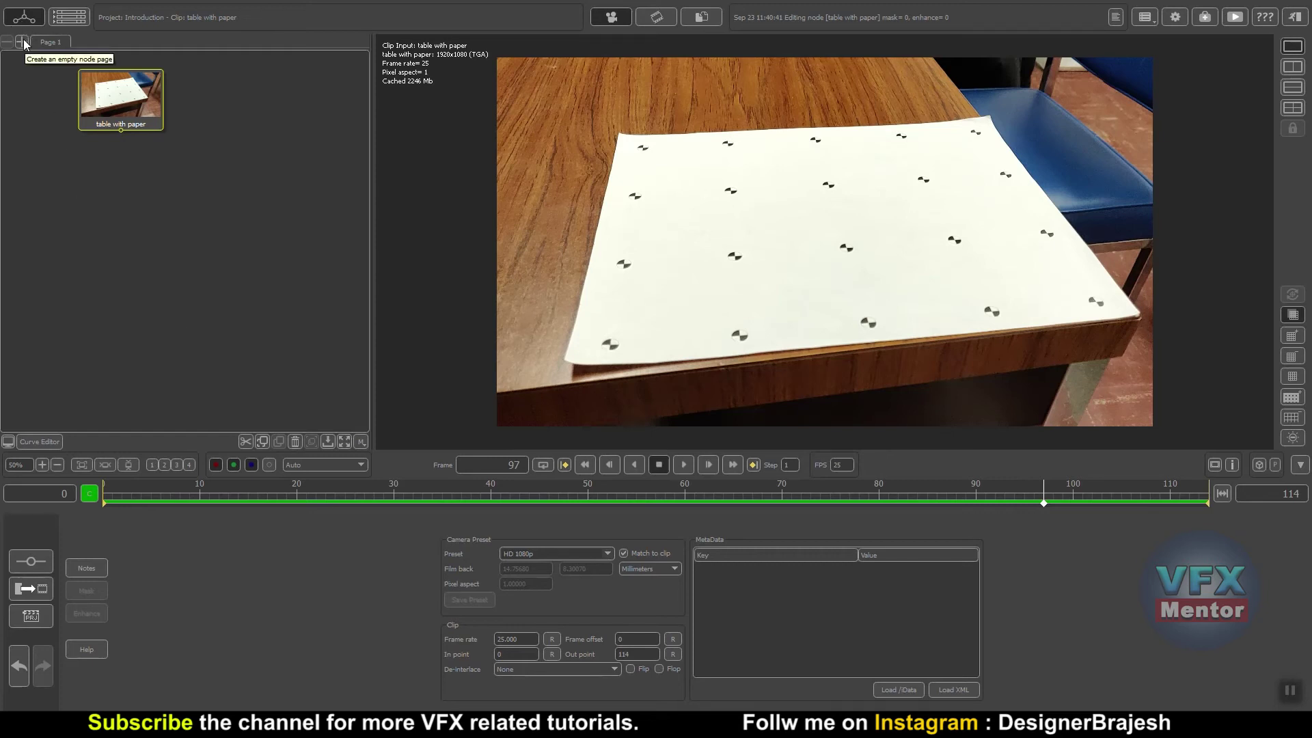
Add then remove a spare Page 2, and show the clip list with 'table with paper' details.
left_click(22, 42)
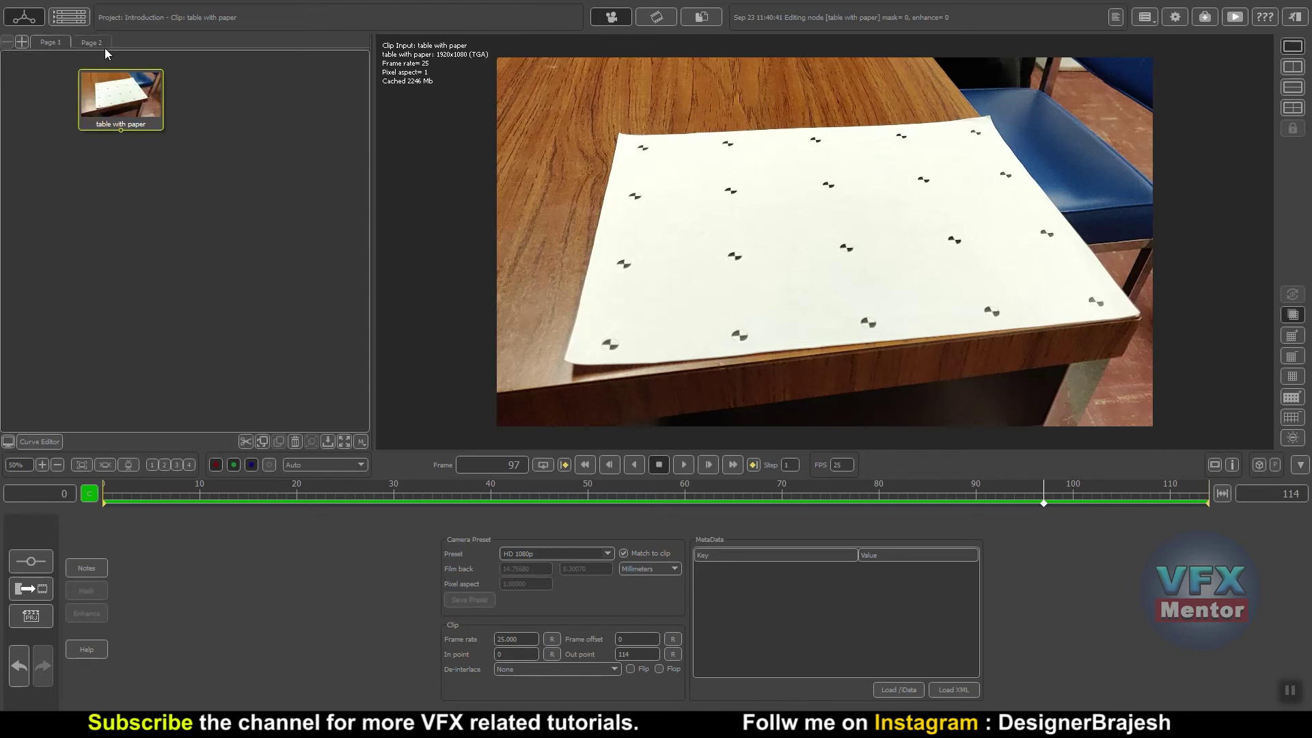
left_click(7, 42)
left_click(66, 23)
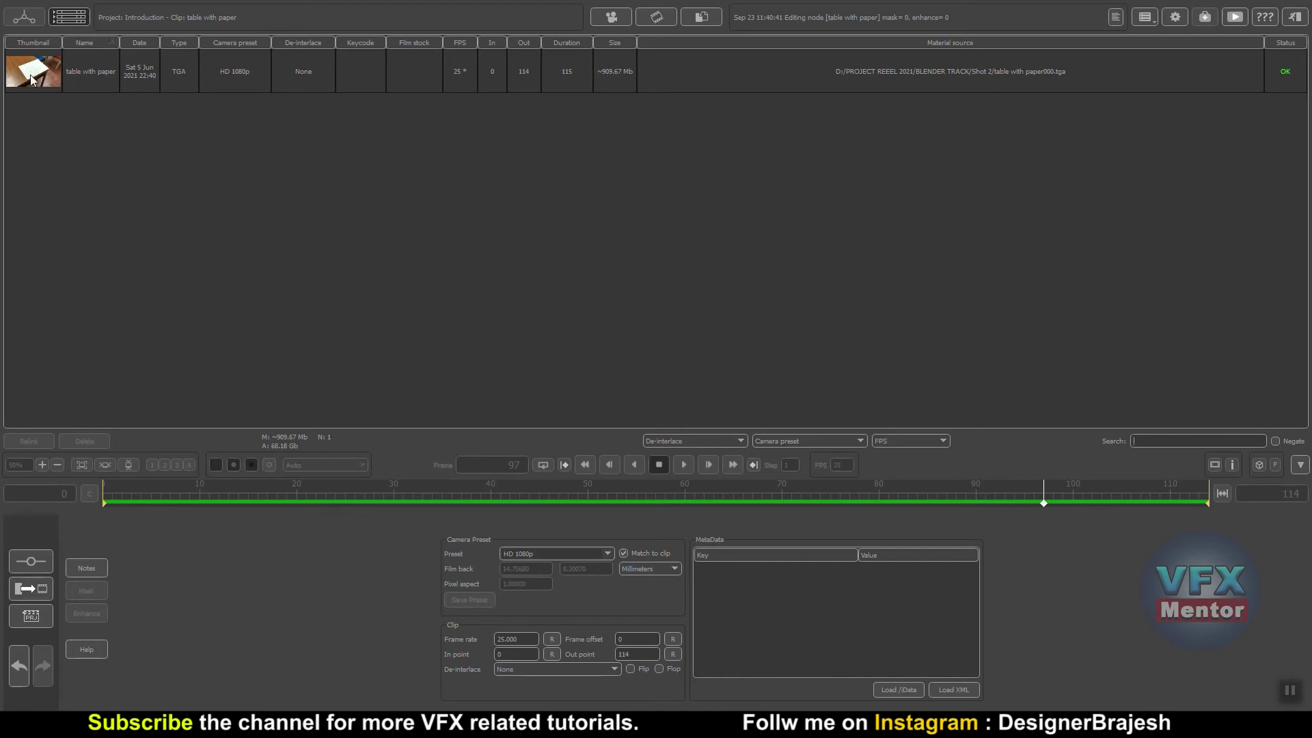
Inspect the 'table with paper' thumbnail info, then return to the node graph and viewer.
mouse_move(32, 80)
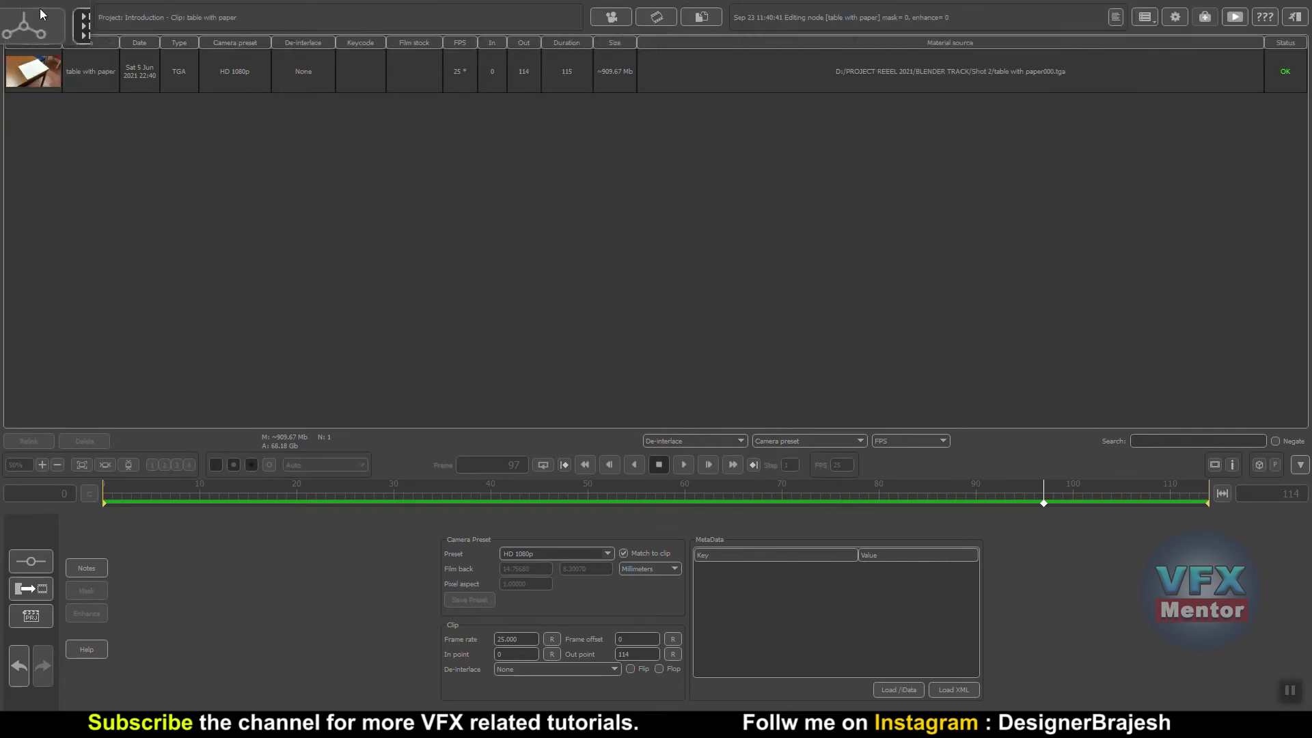
left_click(69, 20)
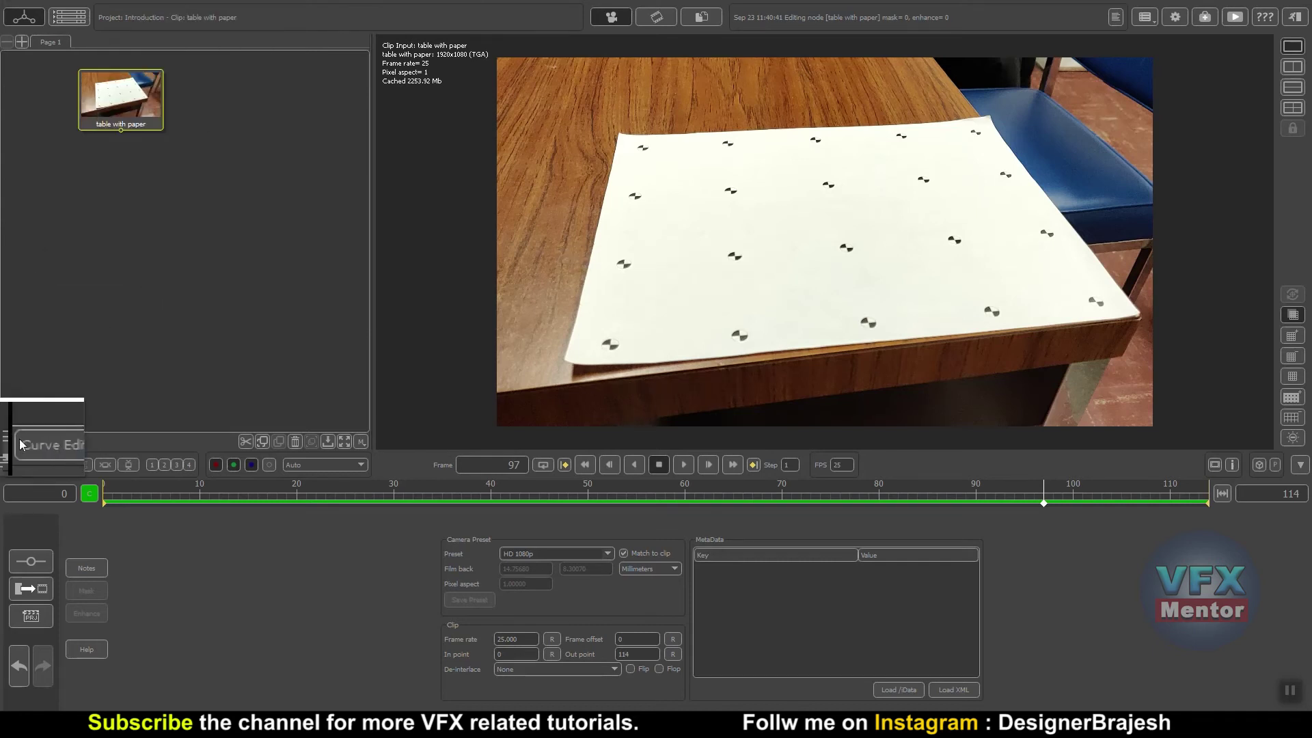
left_click(41, 440)
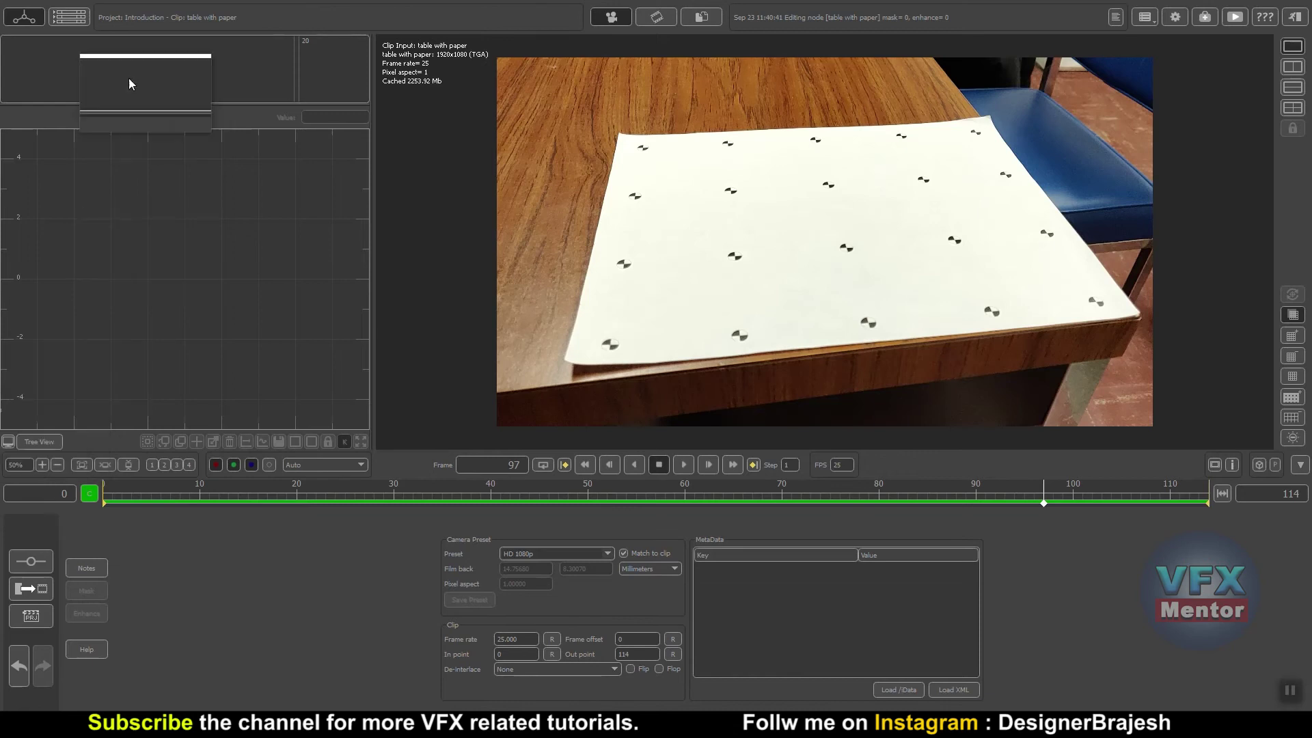
left_click(36, 443)
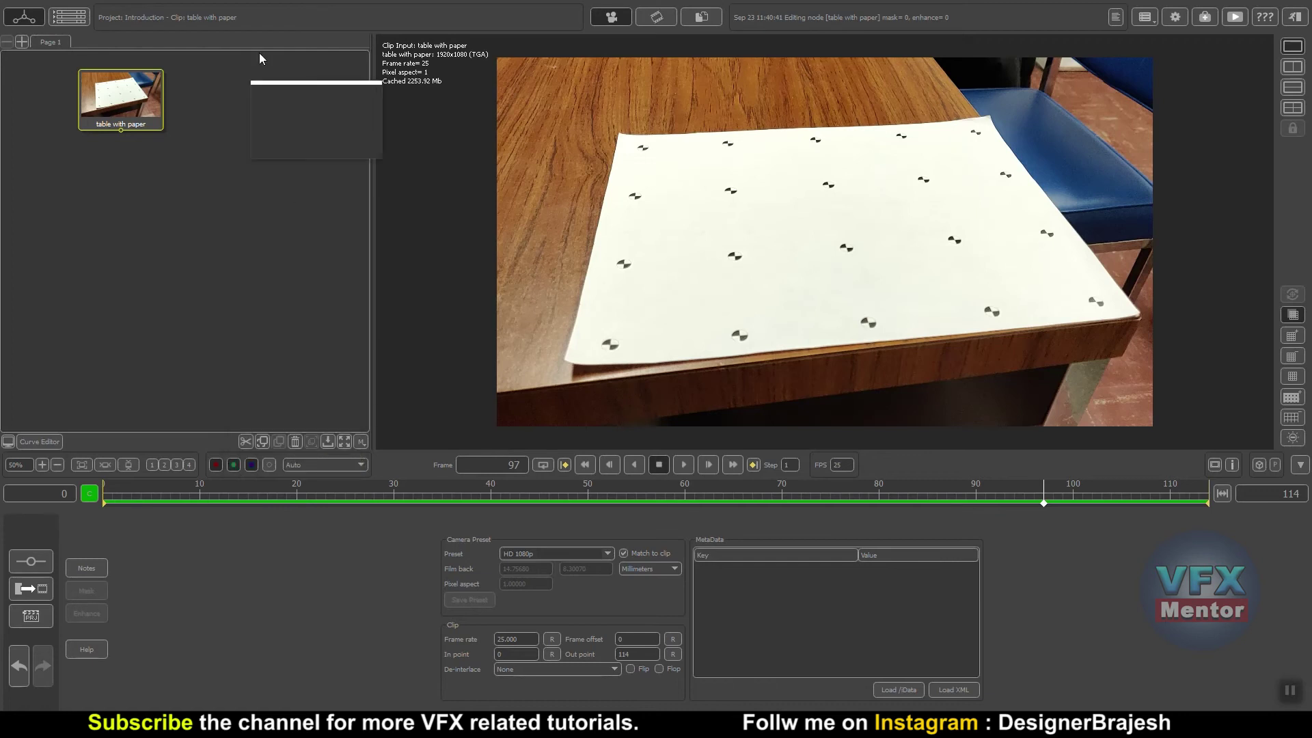
Re-centre the graph, move the 'table with paper' node top-left, and show its empty notes.
left_click(346, 451)
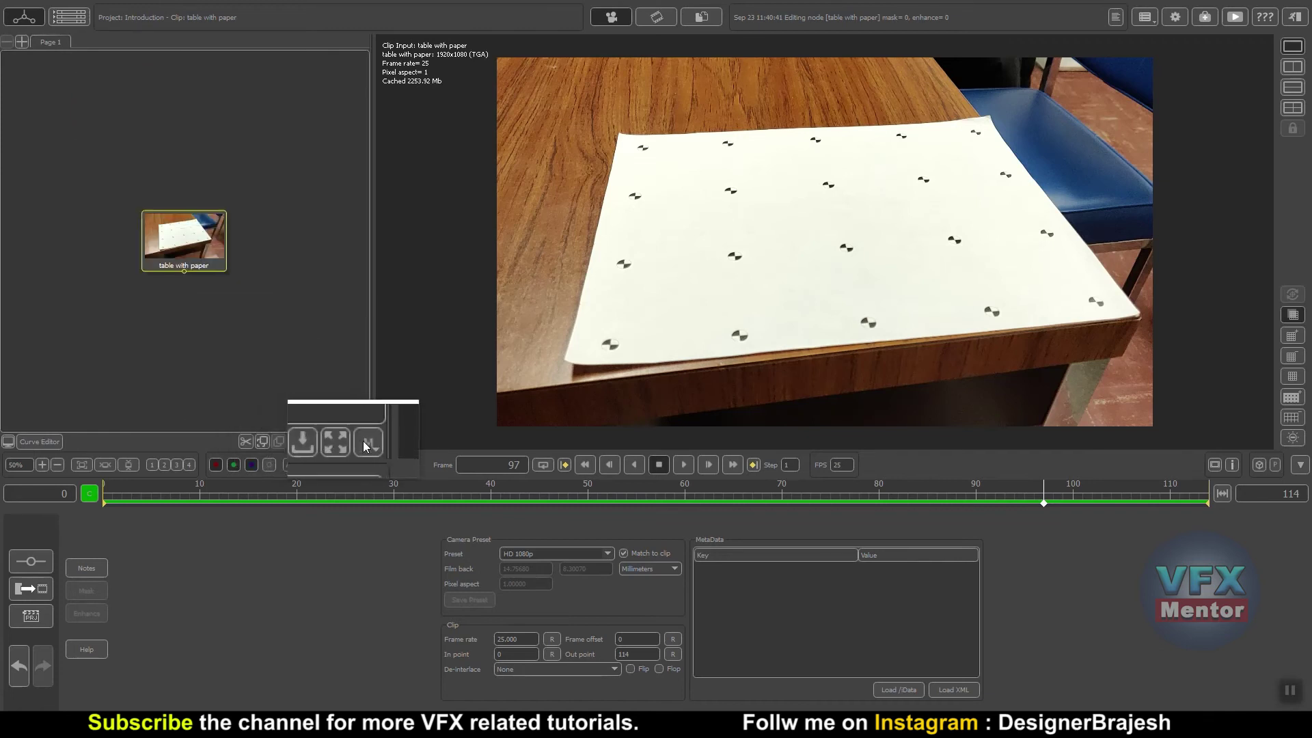
left_click_drag(169, 229, 134, 120)
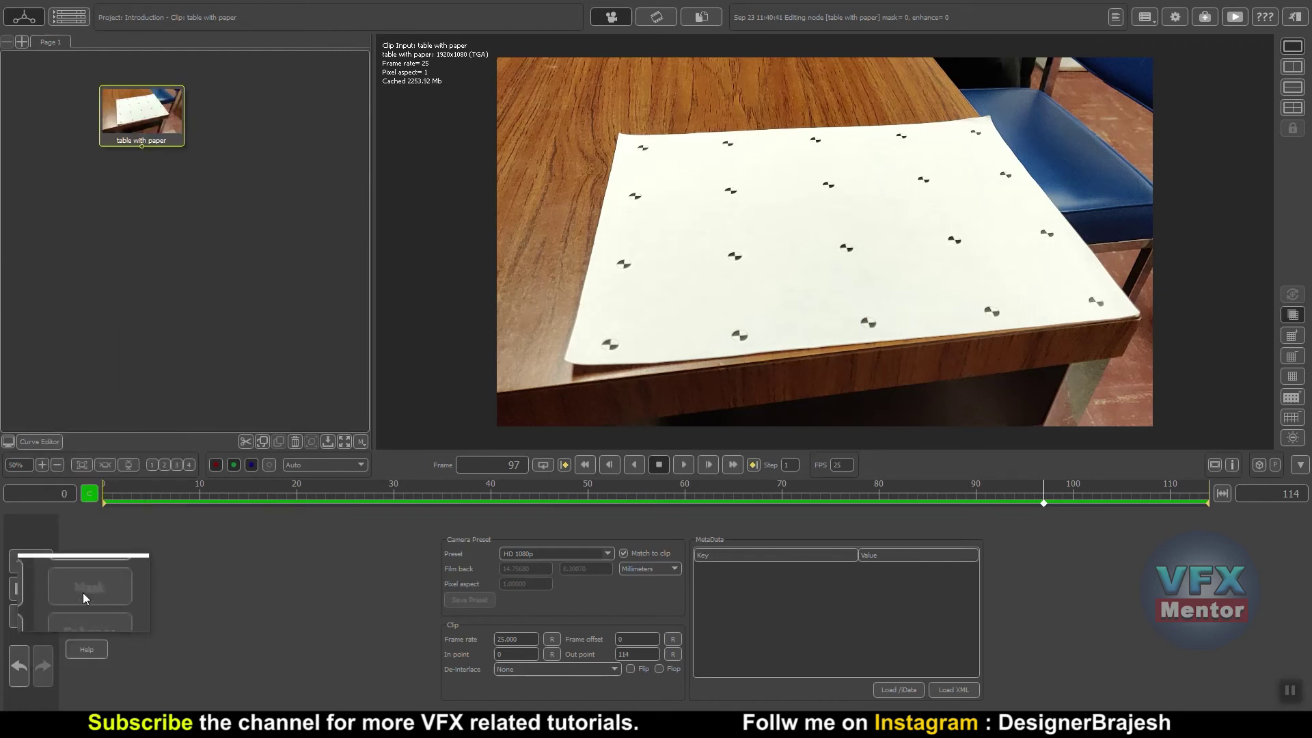
left_click(90, 567)
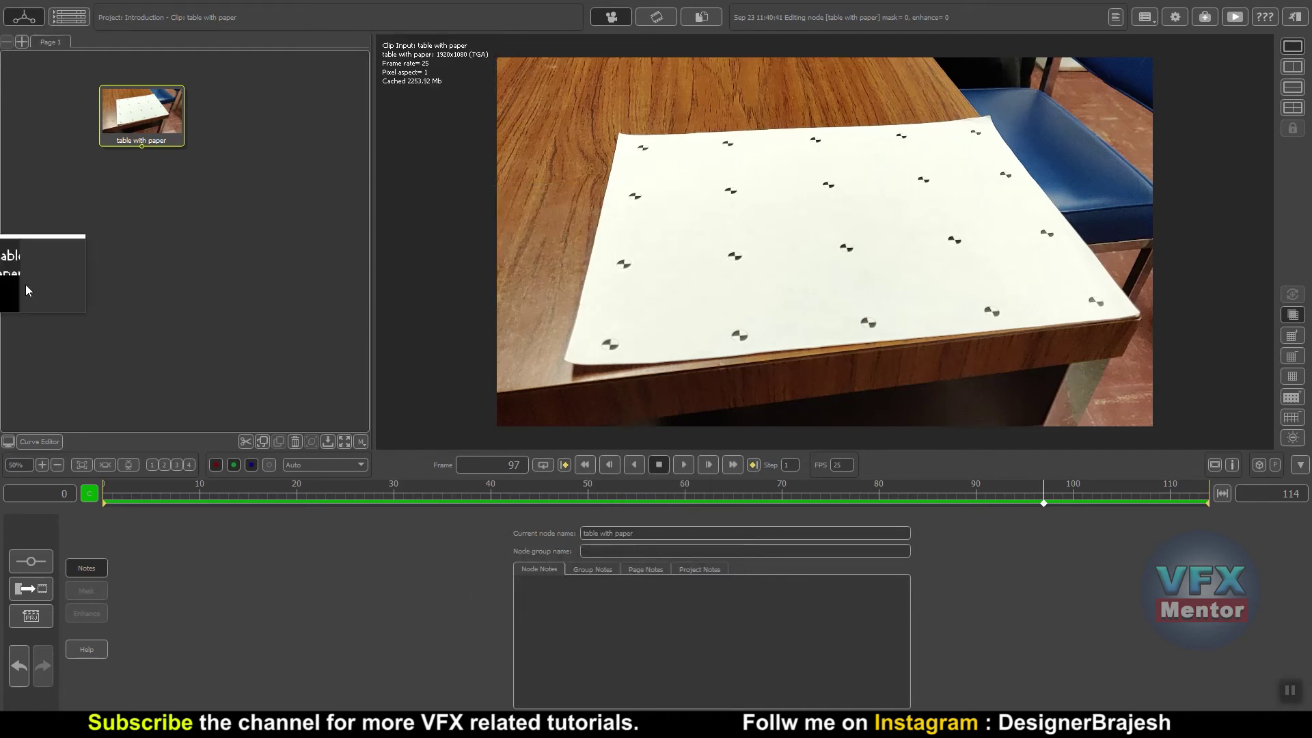
Leave the notes editor and reopen the 'table with paper' clip's HD 1080p input settings.
left_click(31, 588)
left_click(31, 591)
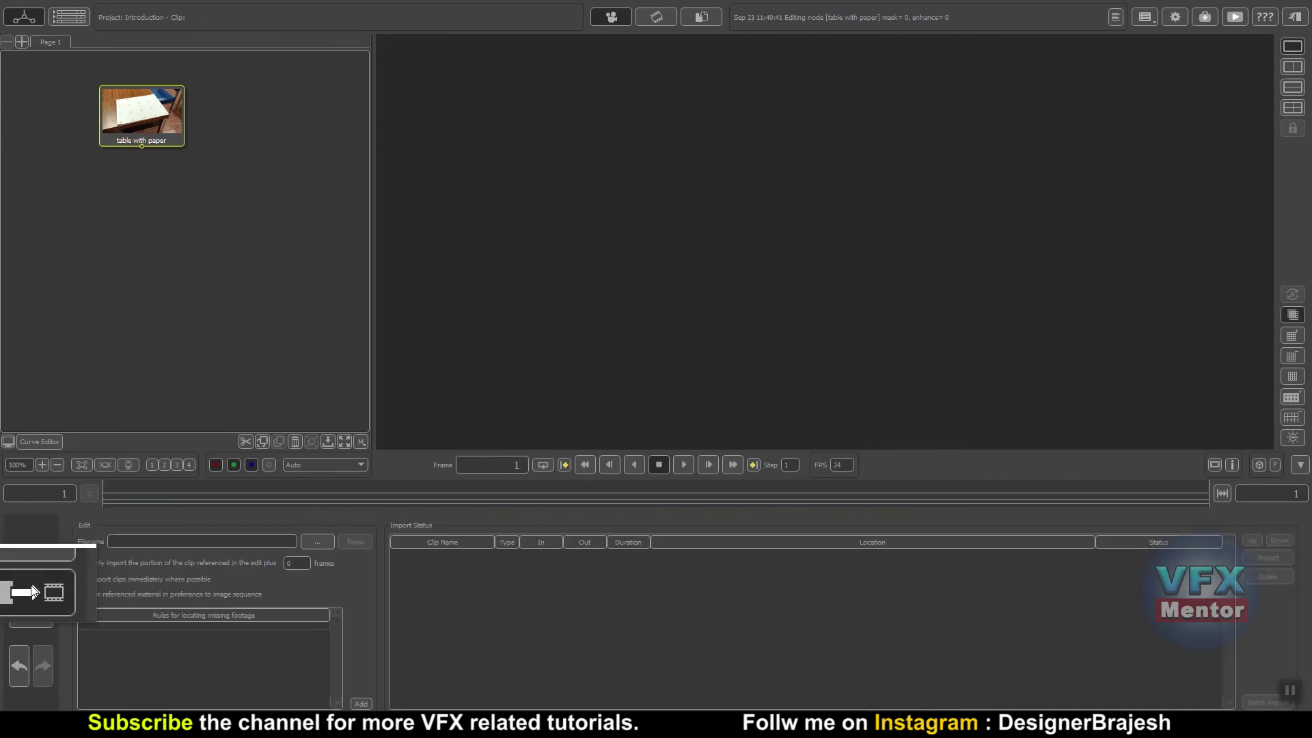
left_click(27, 618)
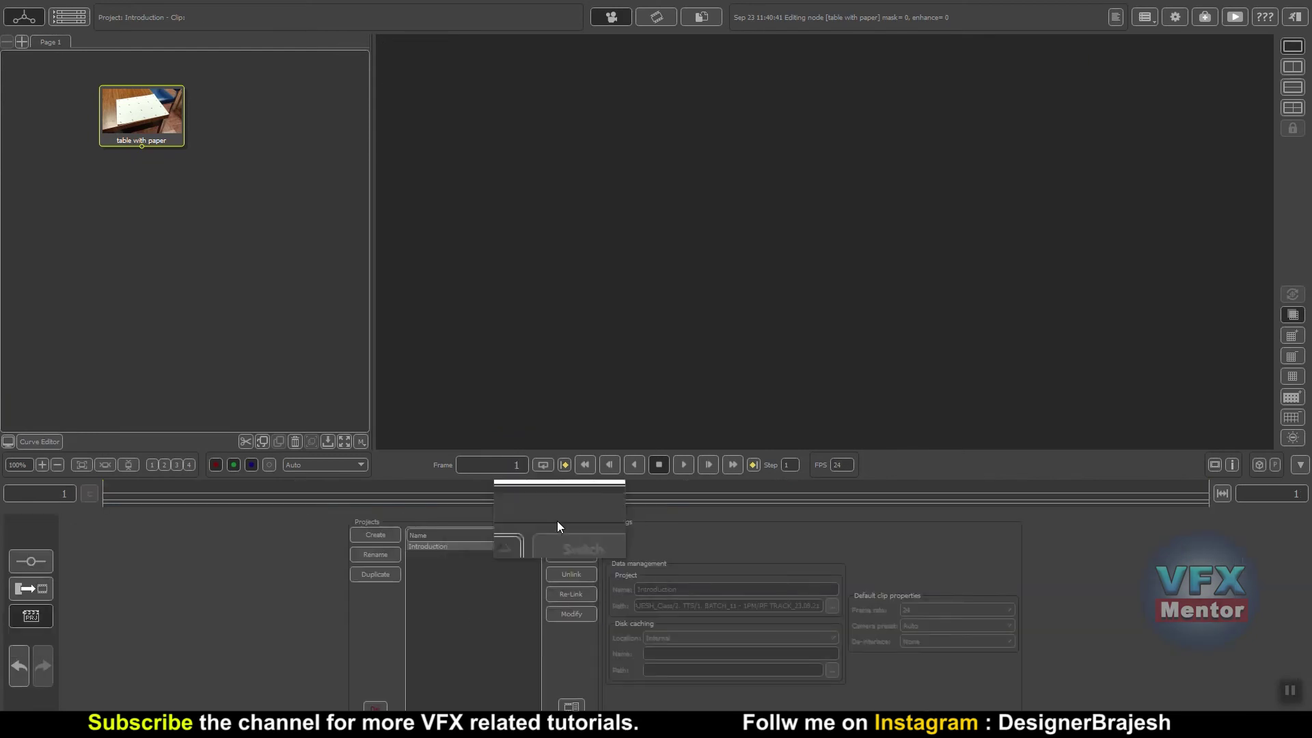
left_click(31, 589)
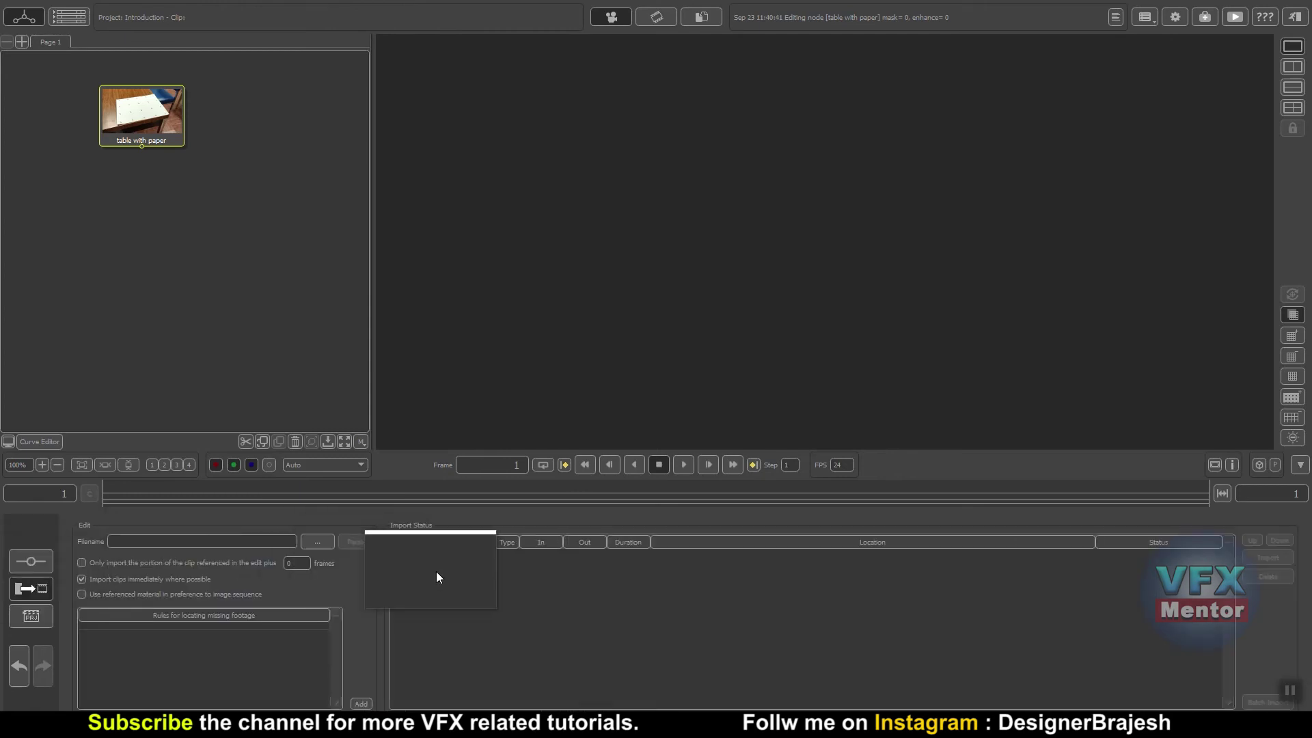
left_click(22, 562)
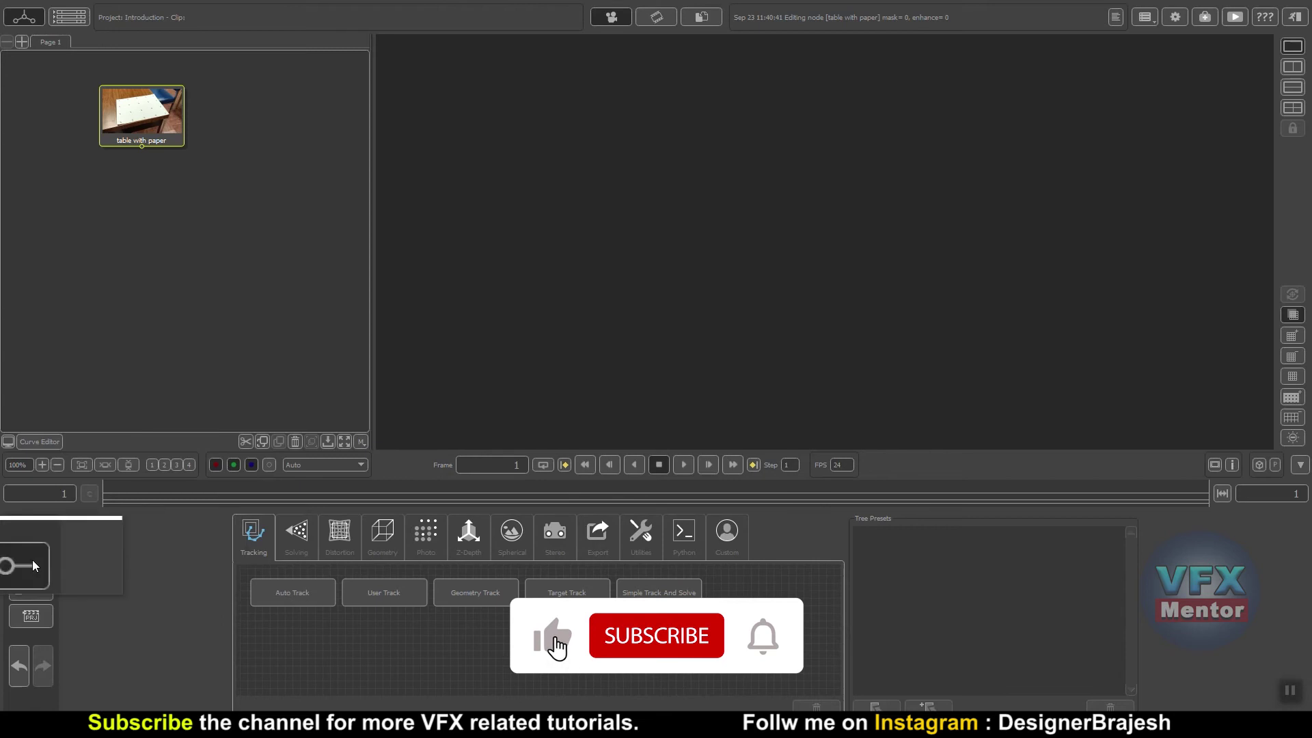
left_click(30, 615)
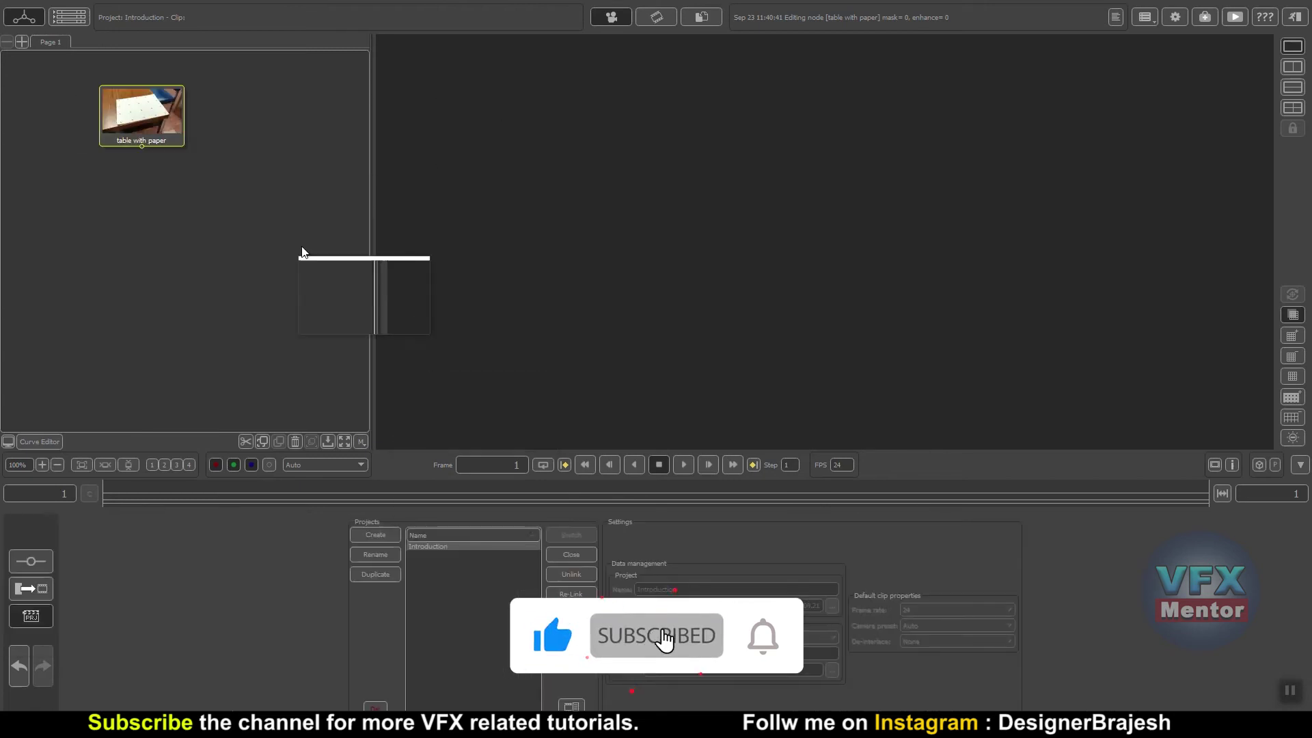
double_click(142, 115)
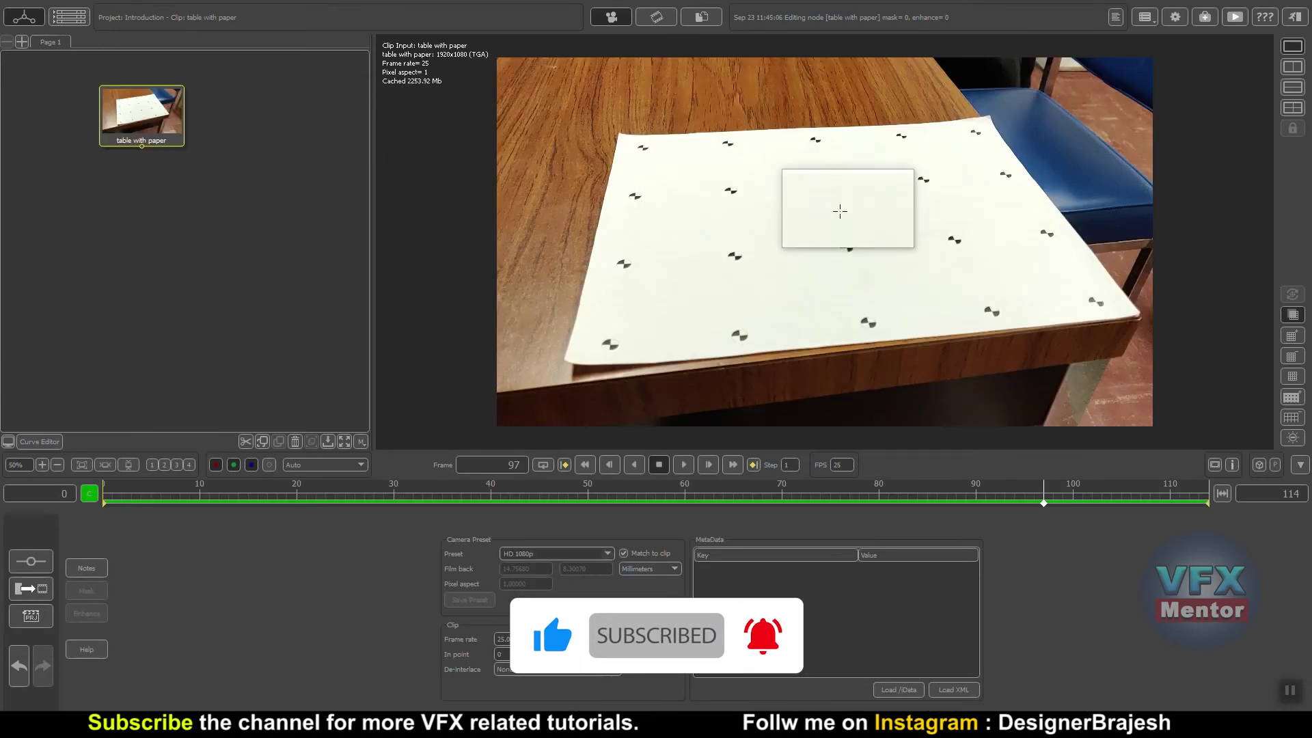
Switch to File Explorer's Shot 2 folder holding the 117 'table with paper' TGA frames.
mouse_move(137, 125)
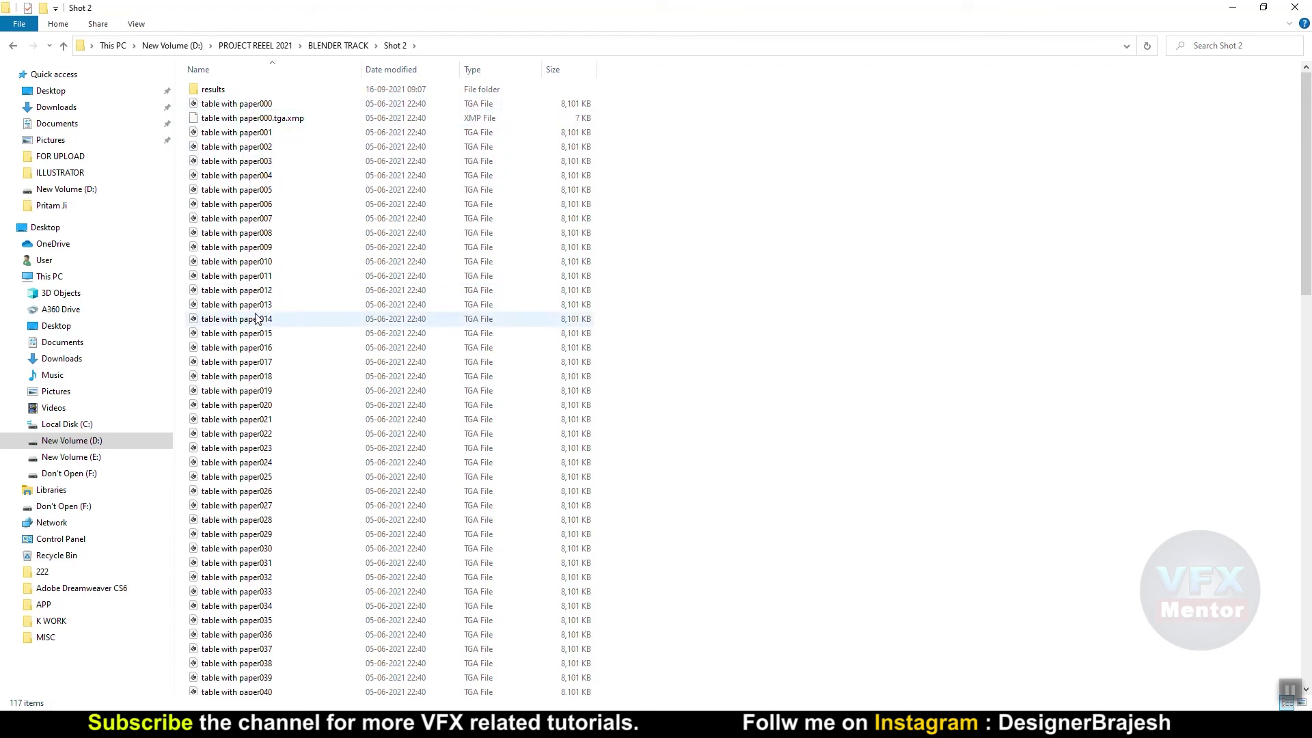
Check the table with paper001 frame's detailed properties, then go up to BLENDER TRACK.
left_click(251, 134)
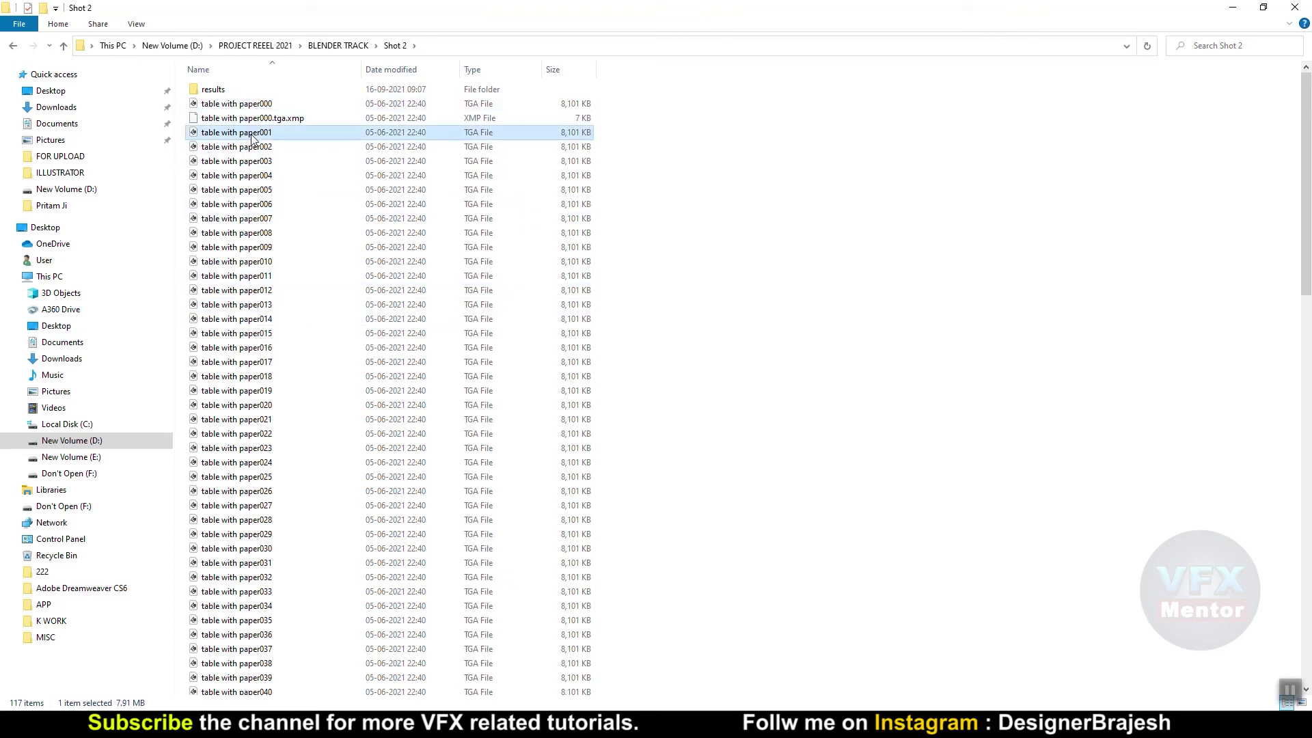
right_click(251, 134)
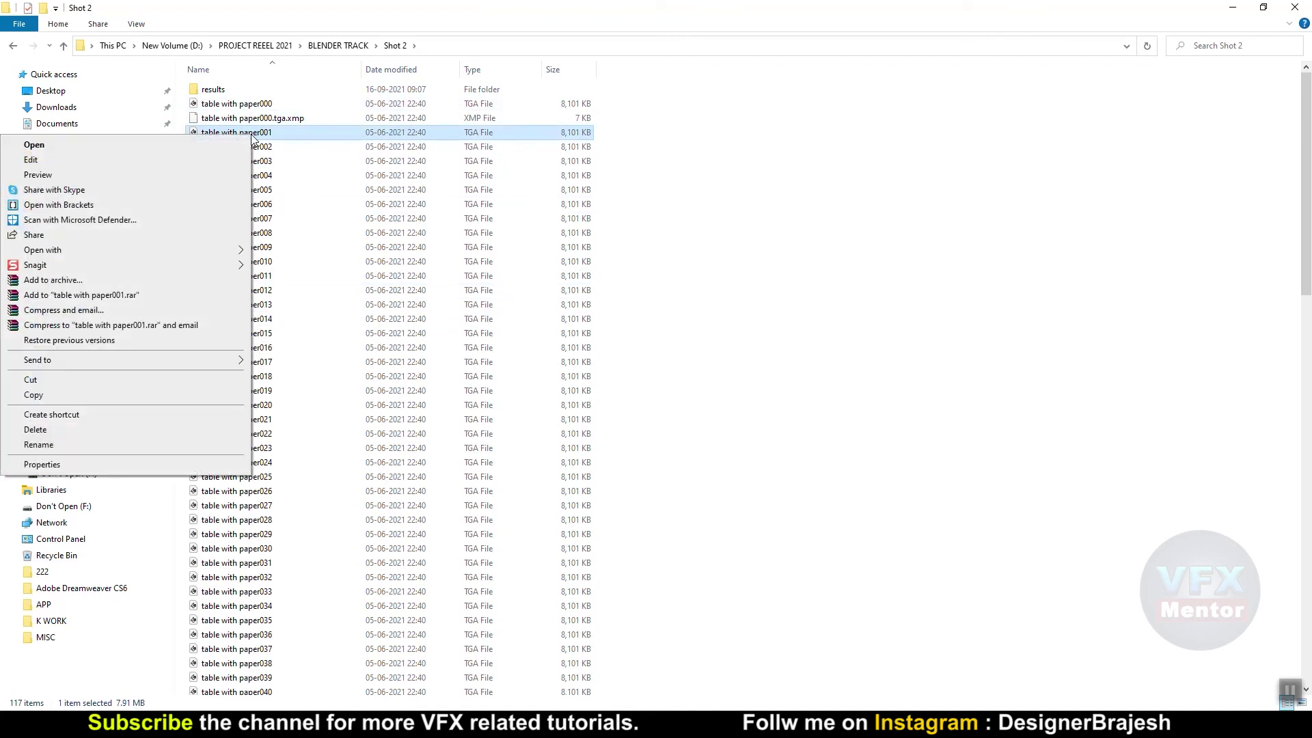
left_click(42, 465)
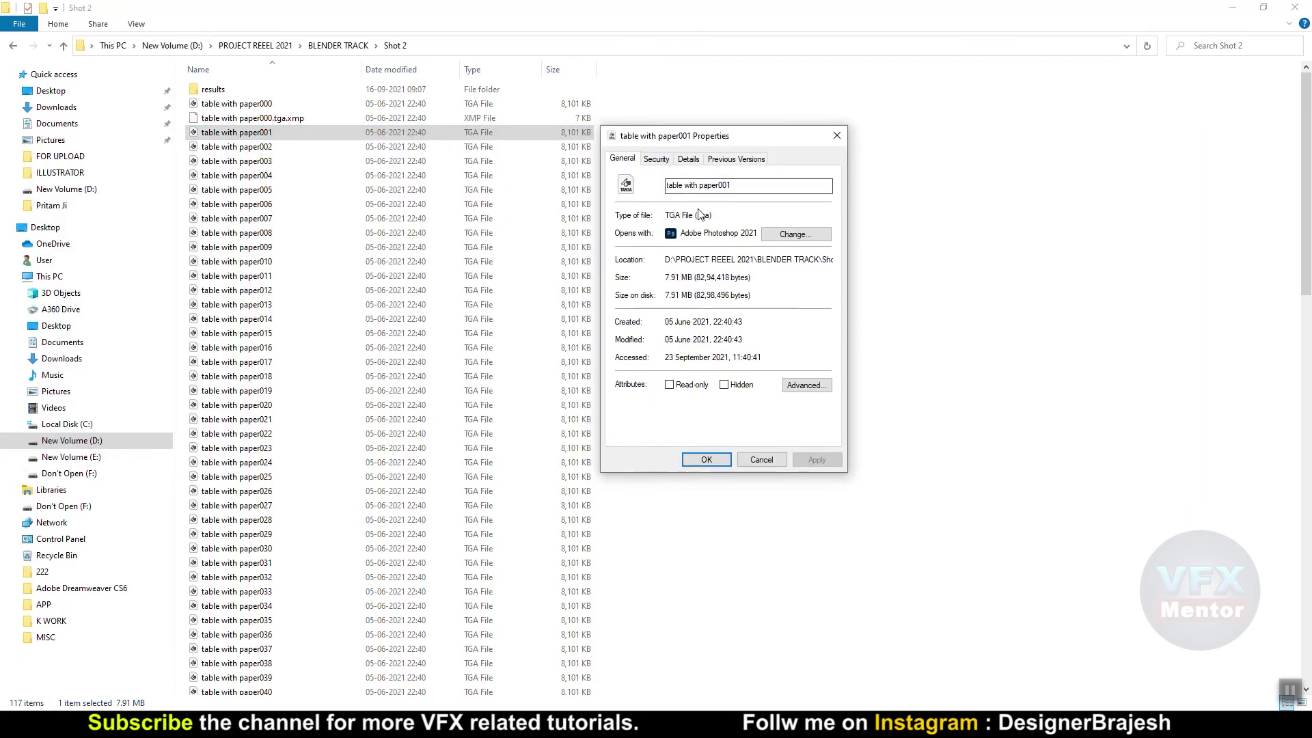
left_click(690, 159)
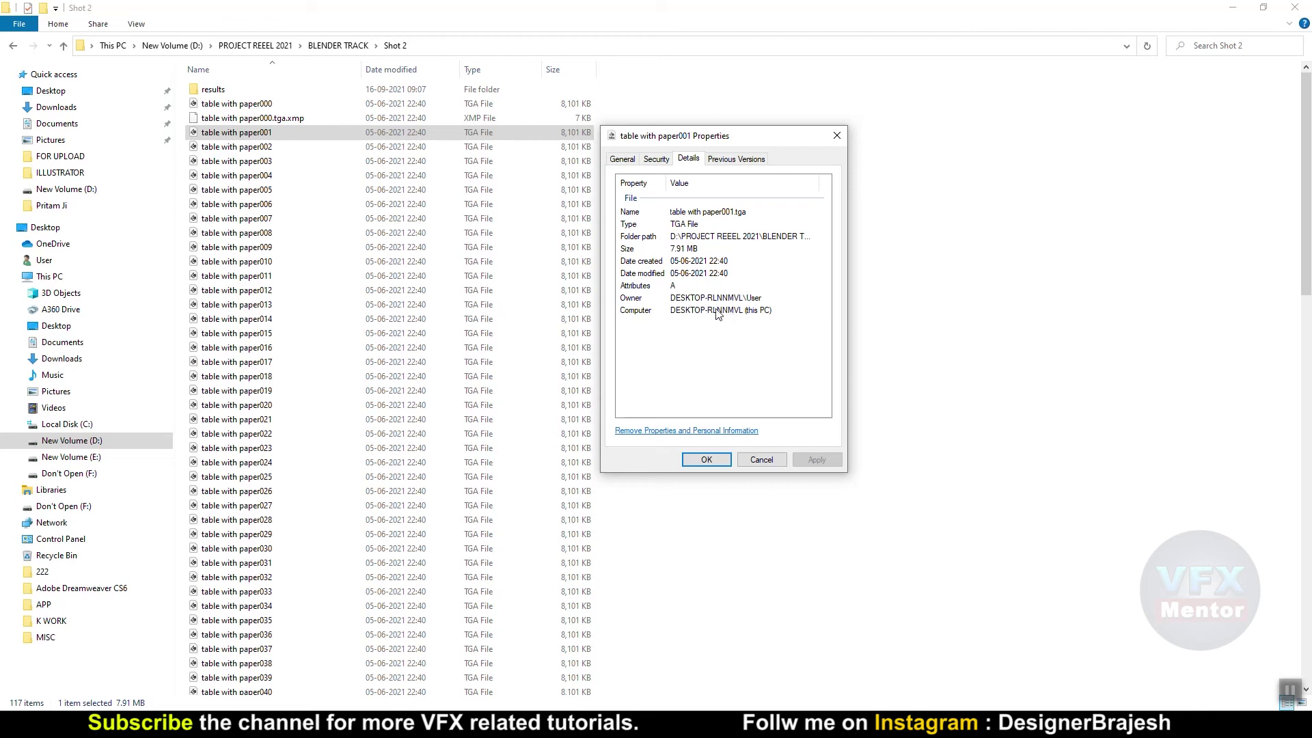
left_click(837, 135)
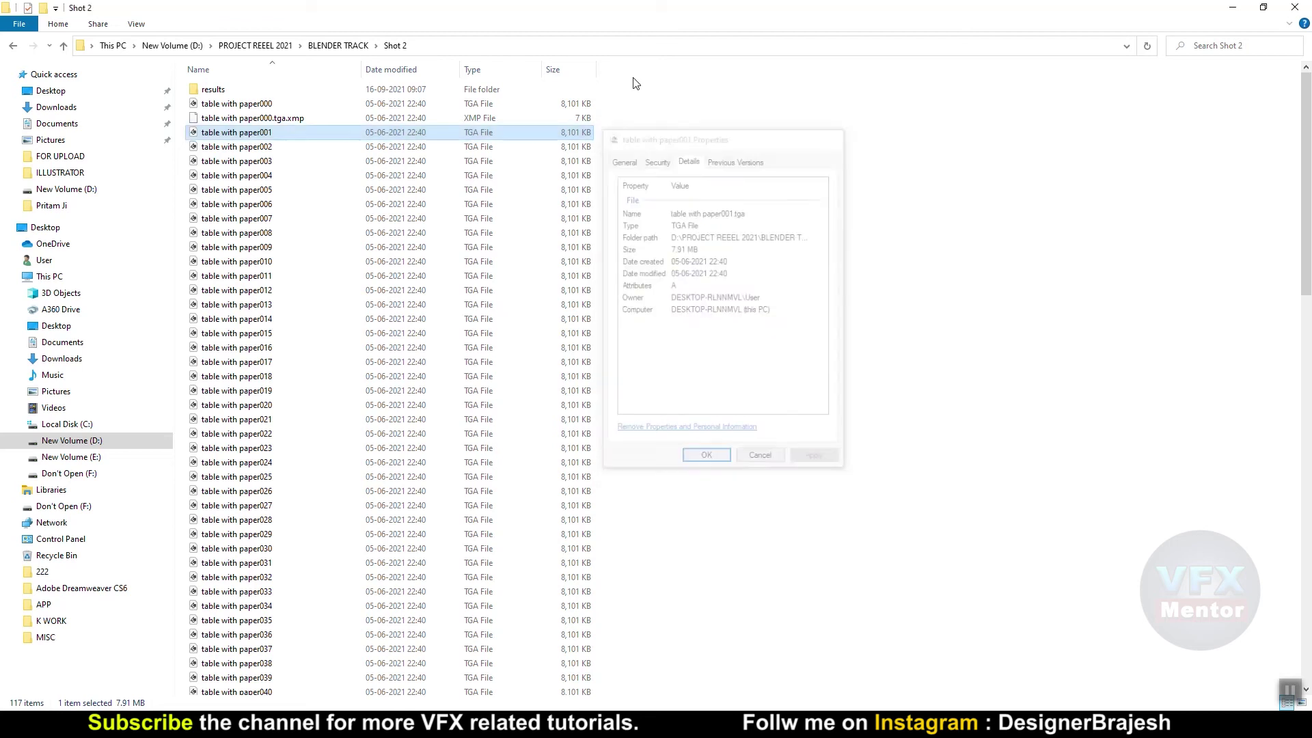
left_click(346, 46)
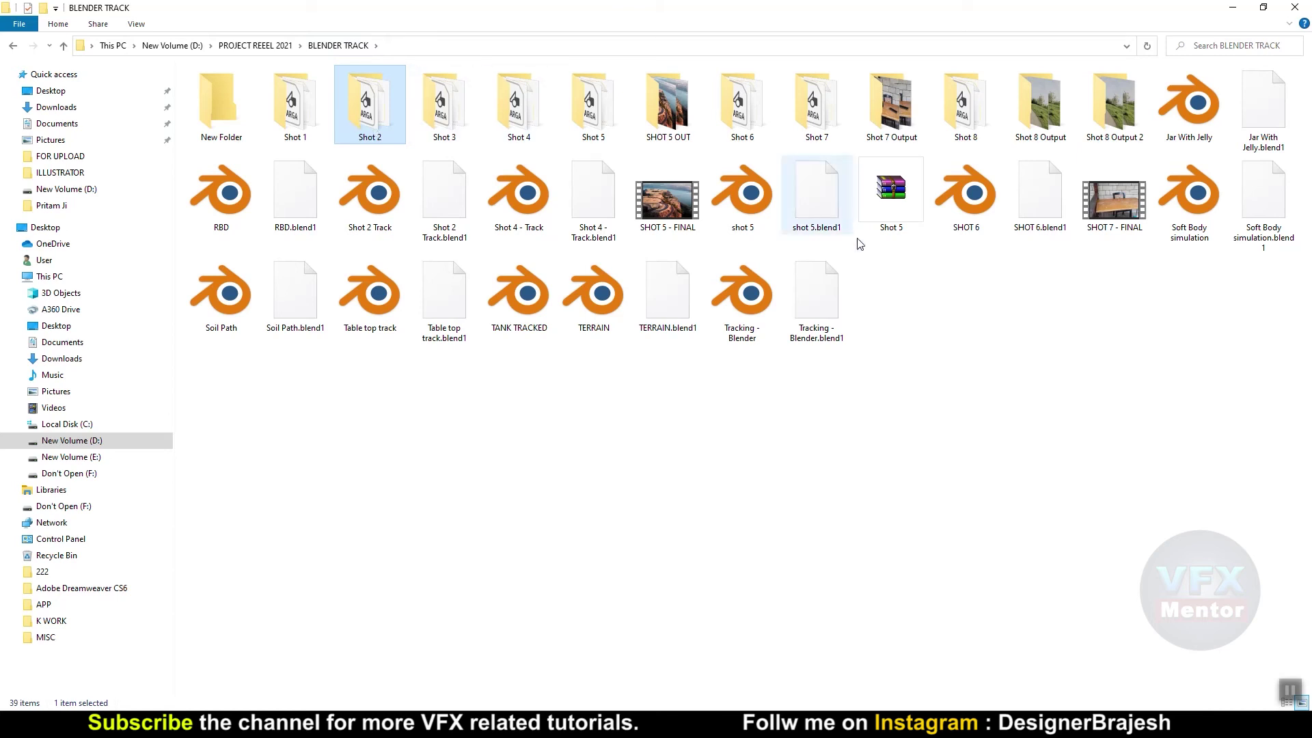
Confirm SHOT 7 - FINAL's 25 frames/second frame rate in its Details, then return to PFTrack.
right_click(1104, 204)
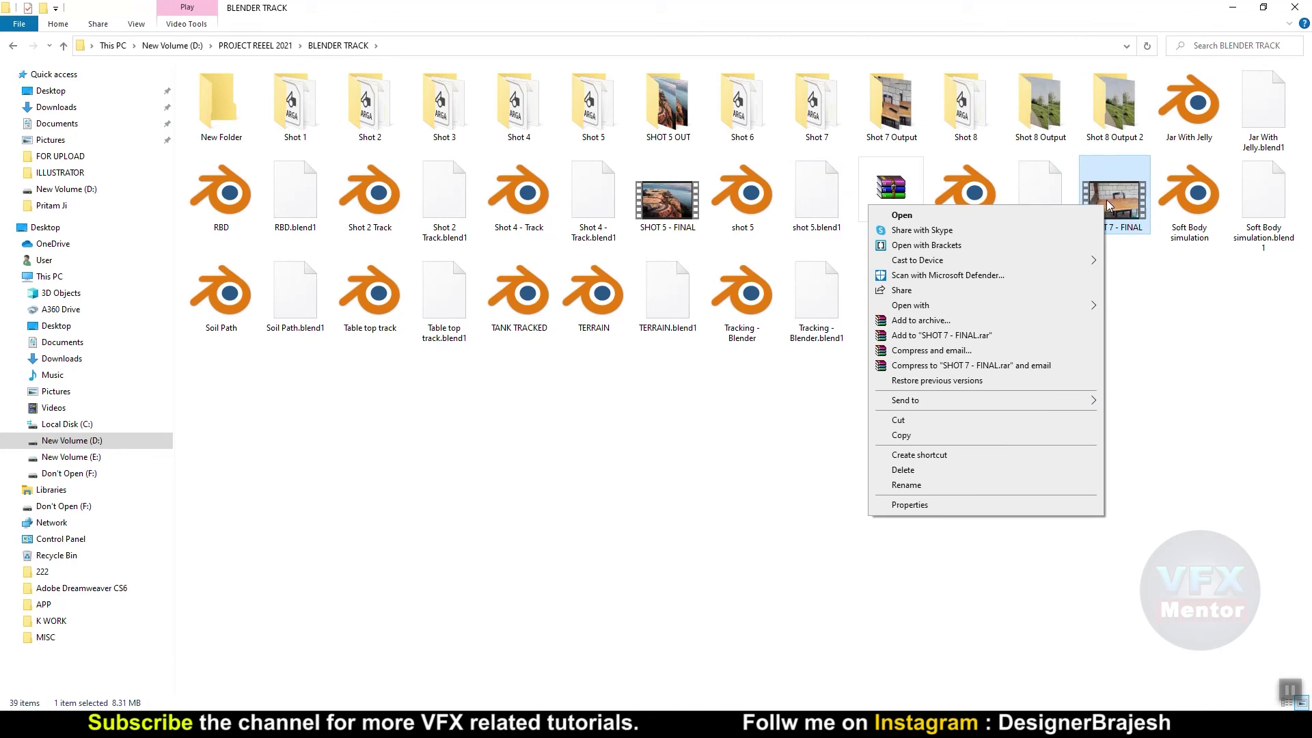
left_click(913, 504)
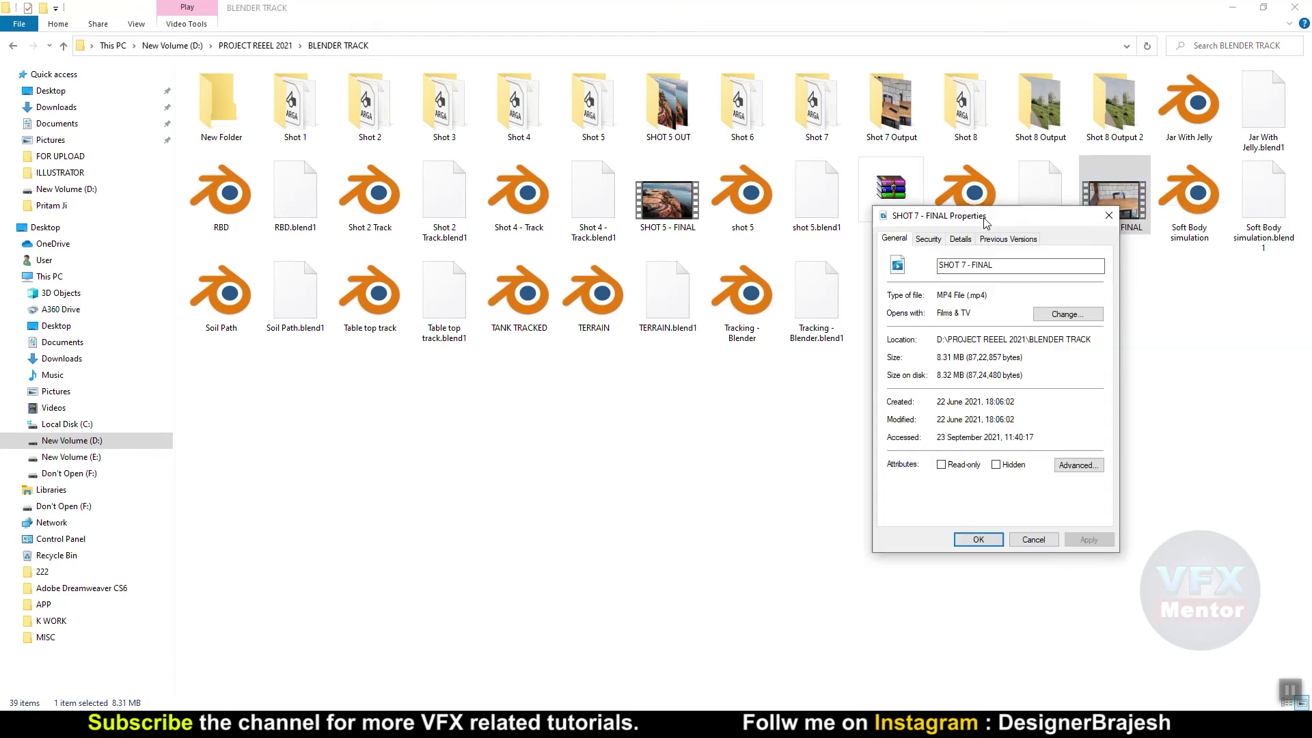
left_click_drag(1184, 218, 779, 217)
left_click(744, 239)
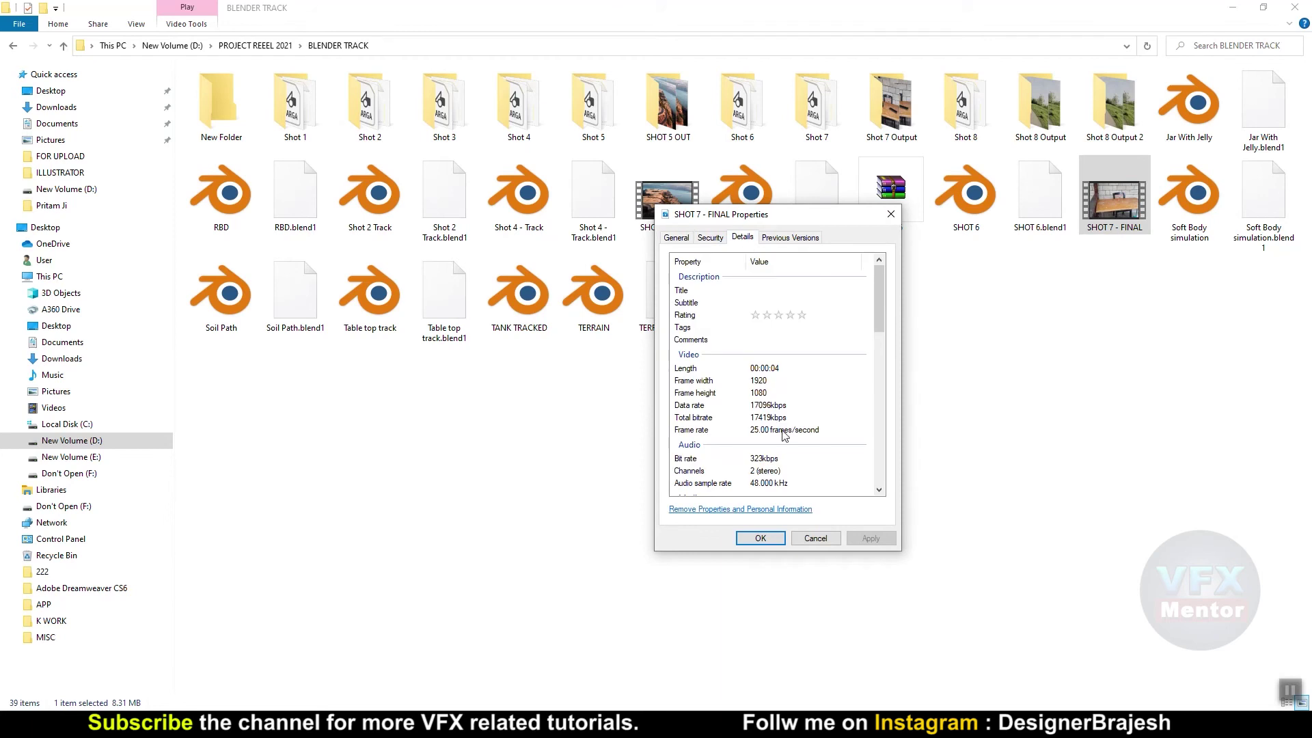
left_click(828, 431)
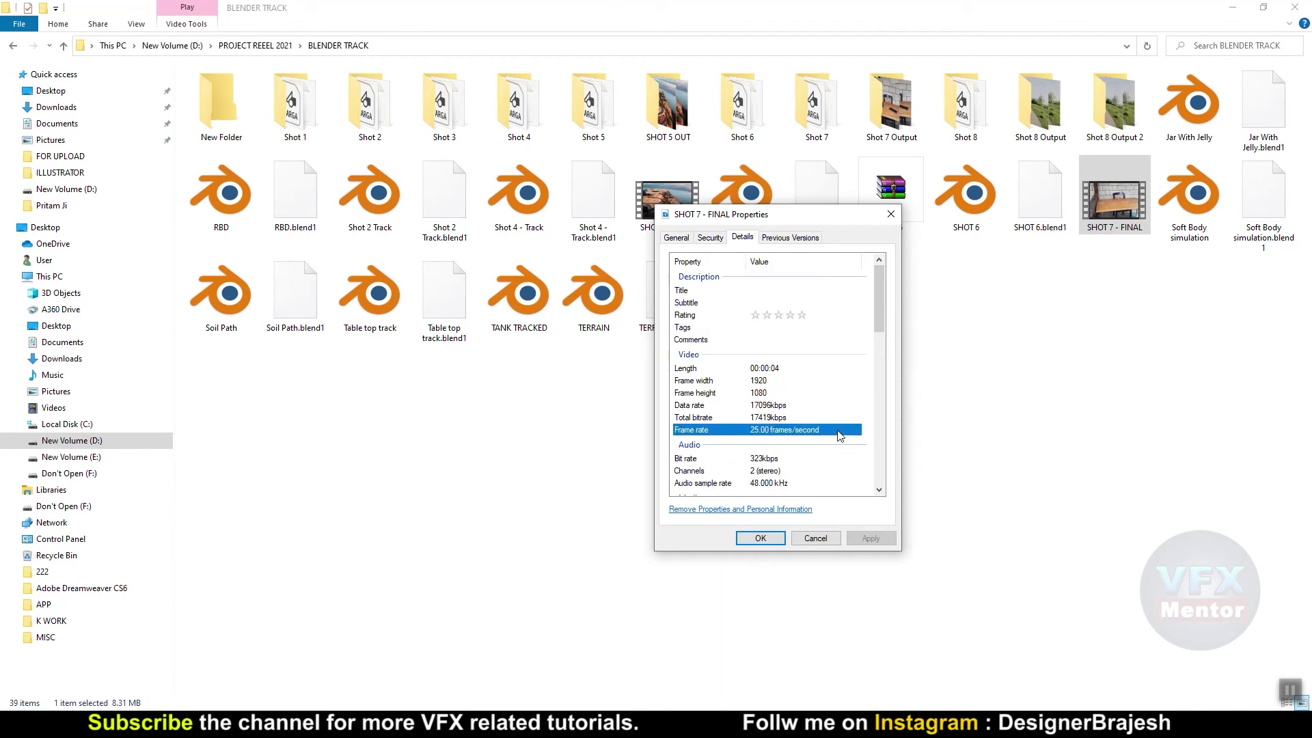
left_click(890, 214)
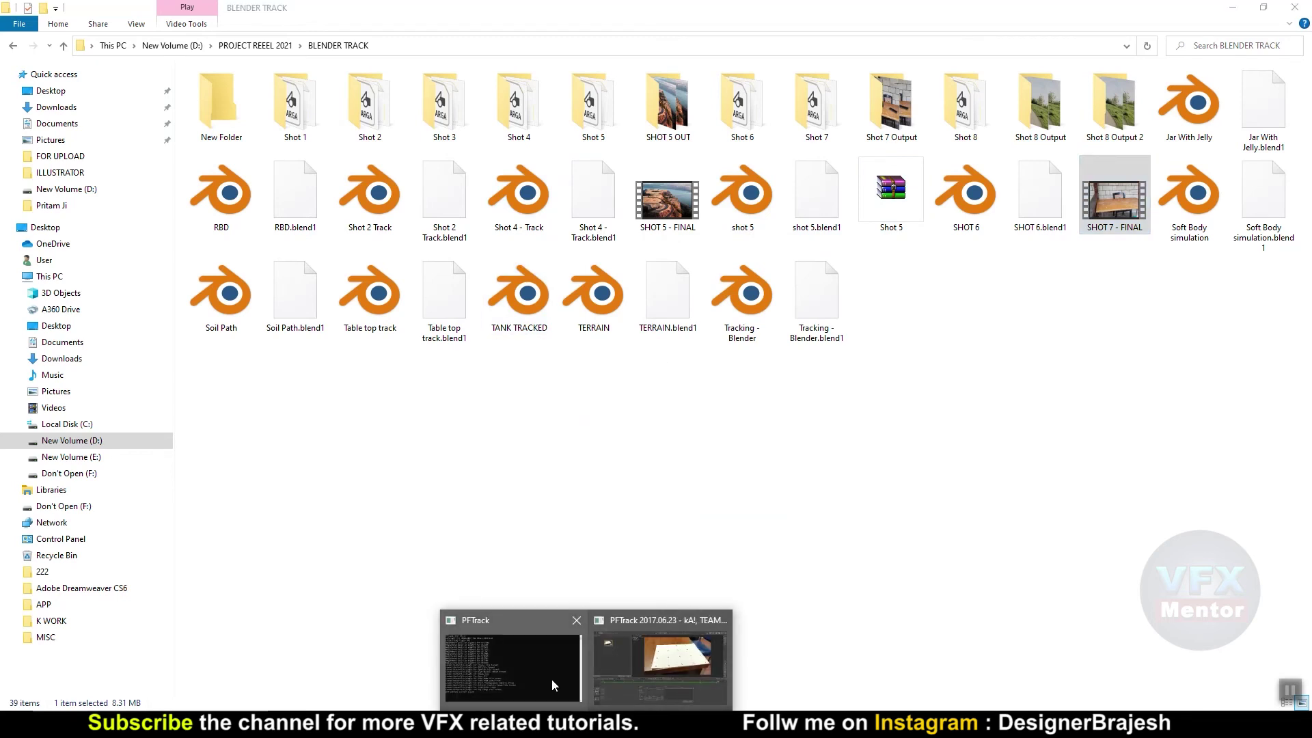
left_click(660, 660)
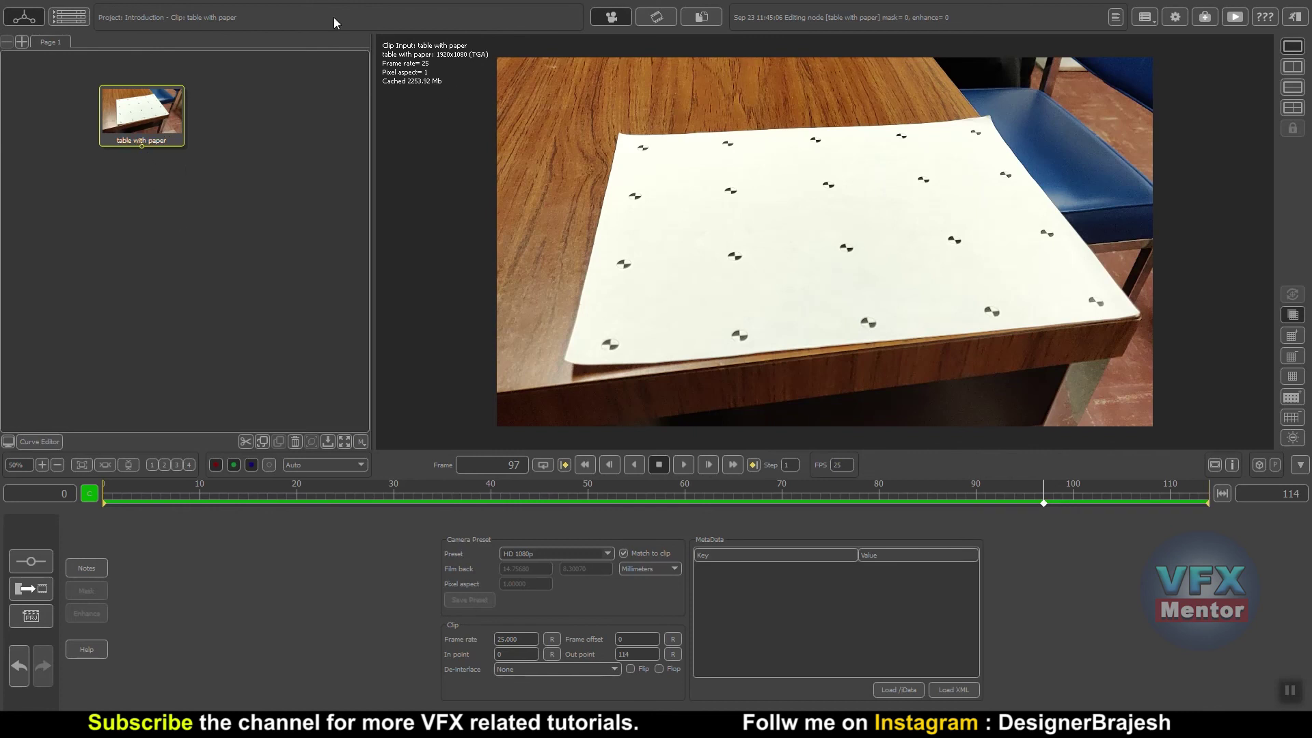
left_click(31, 561)
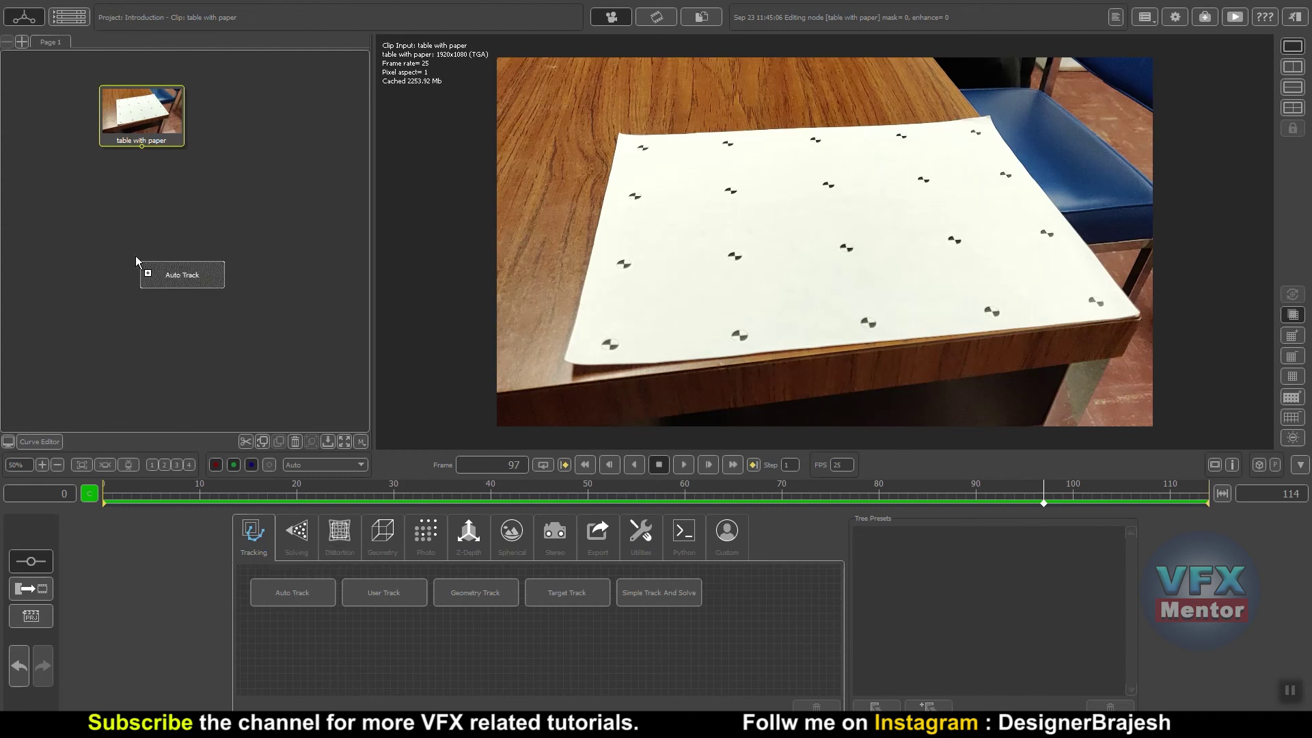
left_click_drag(291, 596, 100, 204)
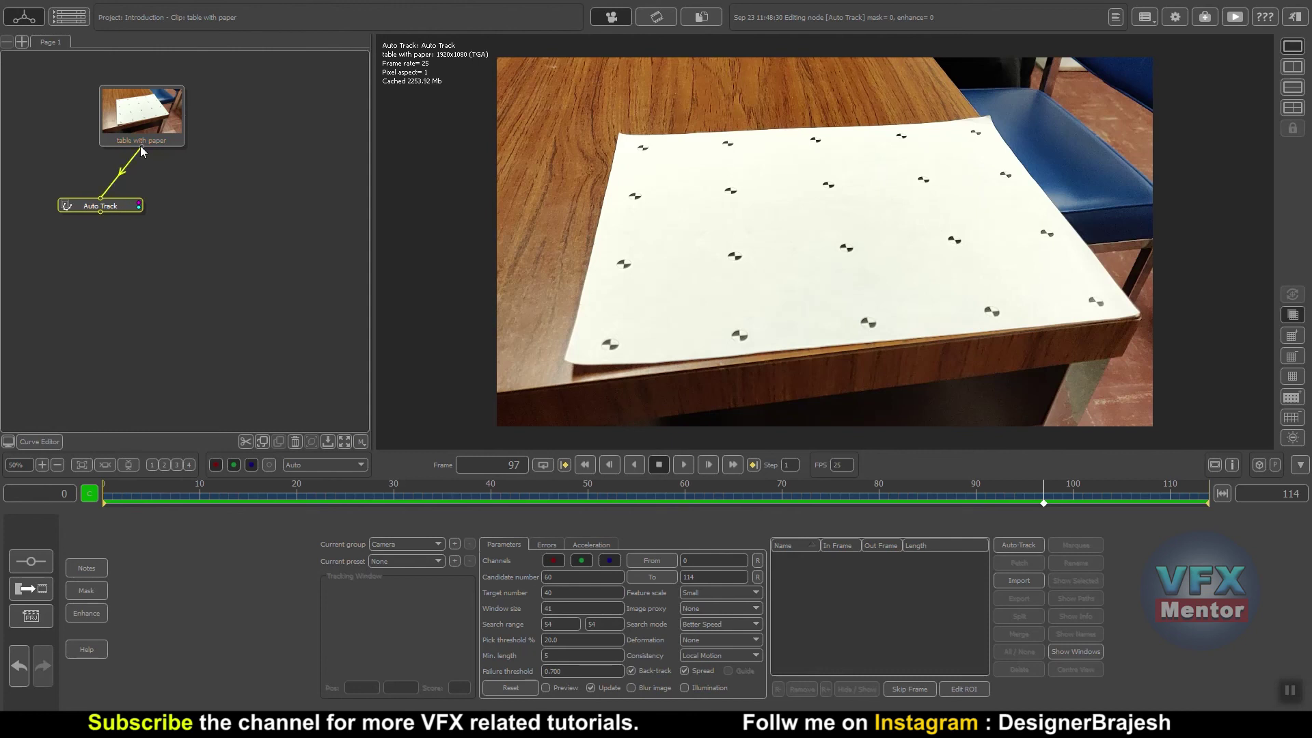
left_click_drag(103, 212, 142, 215)
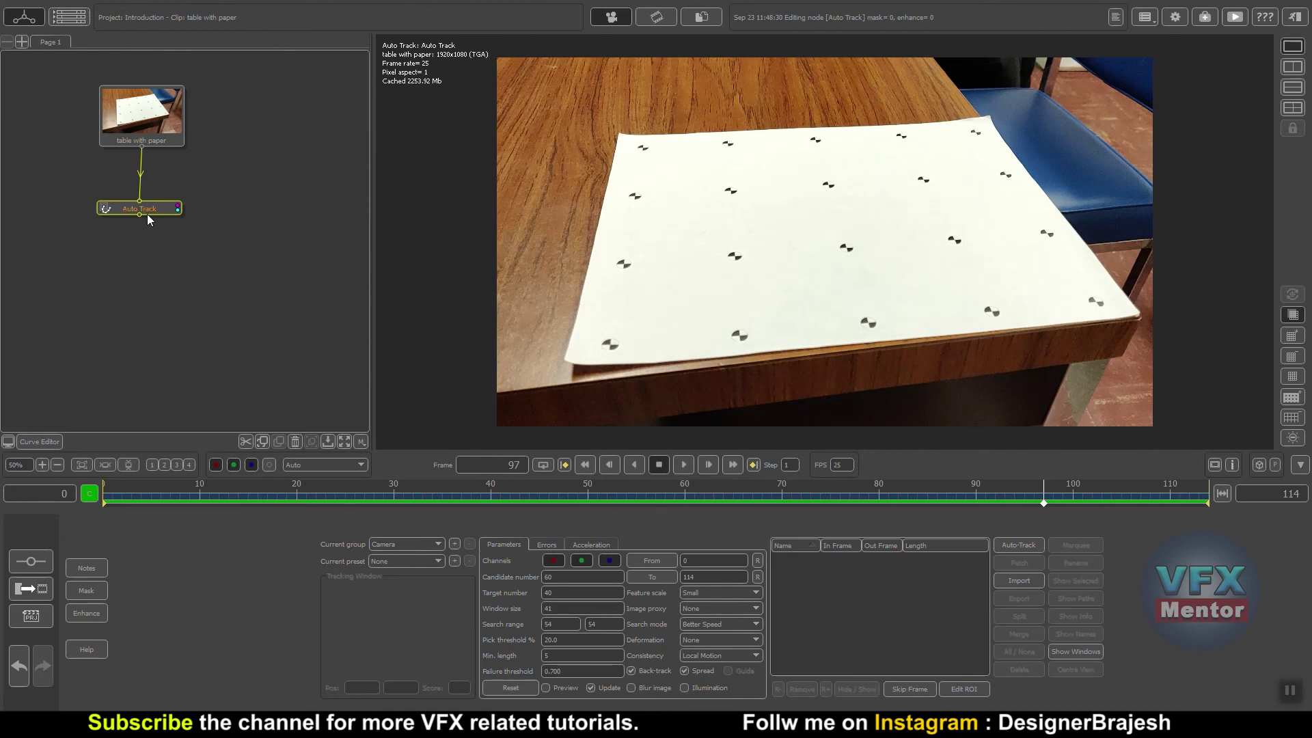
left_click(296, 442)
left_click(172, 124)
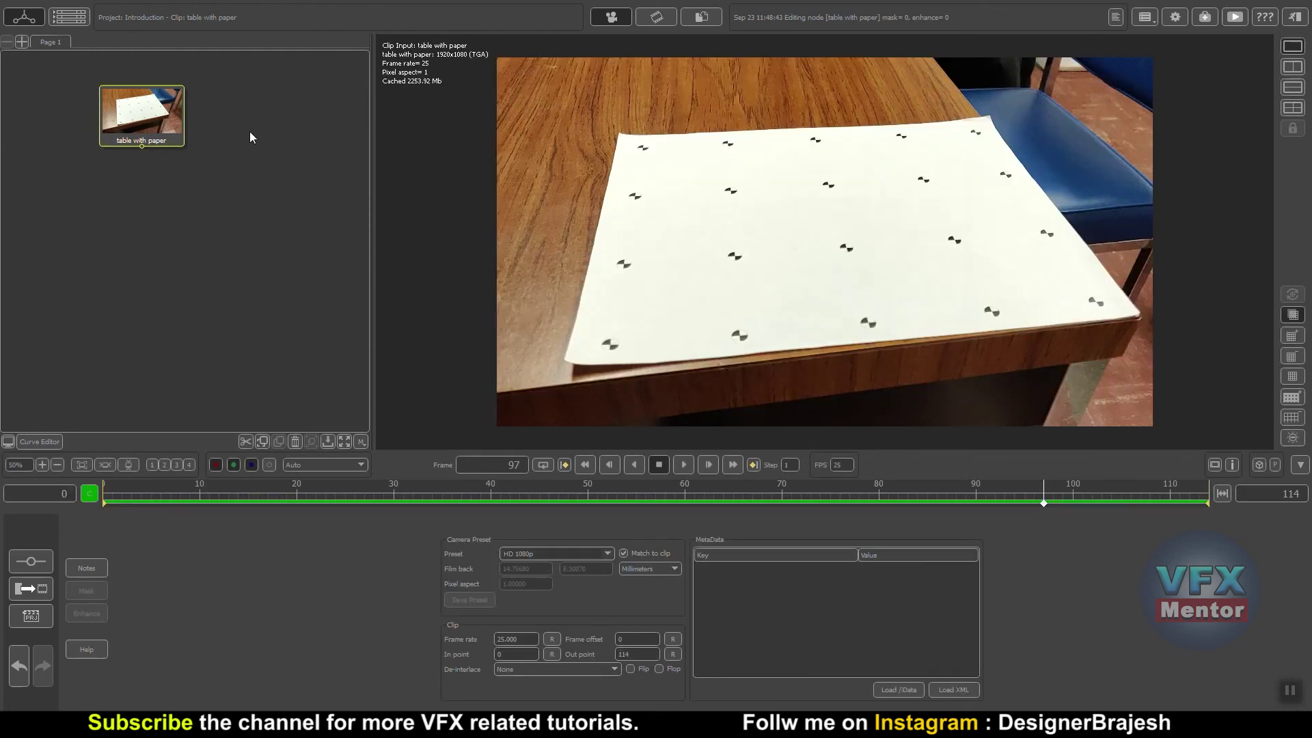
Add an Auto Track node beneath the 'table with paper' clip and auto-track frames 0–114.
right_click(156, 125)
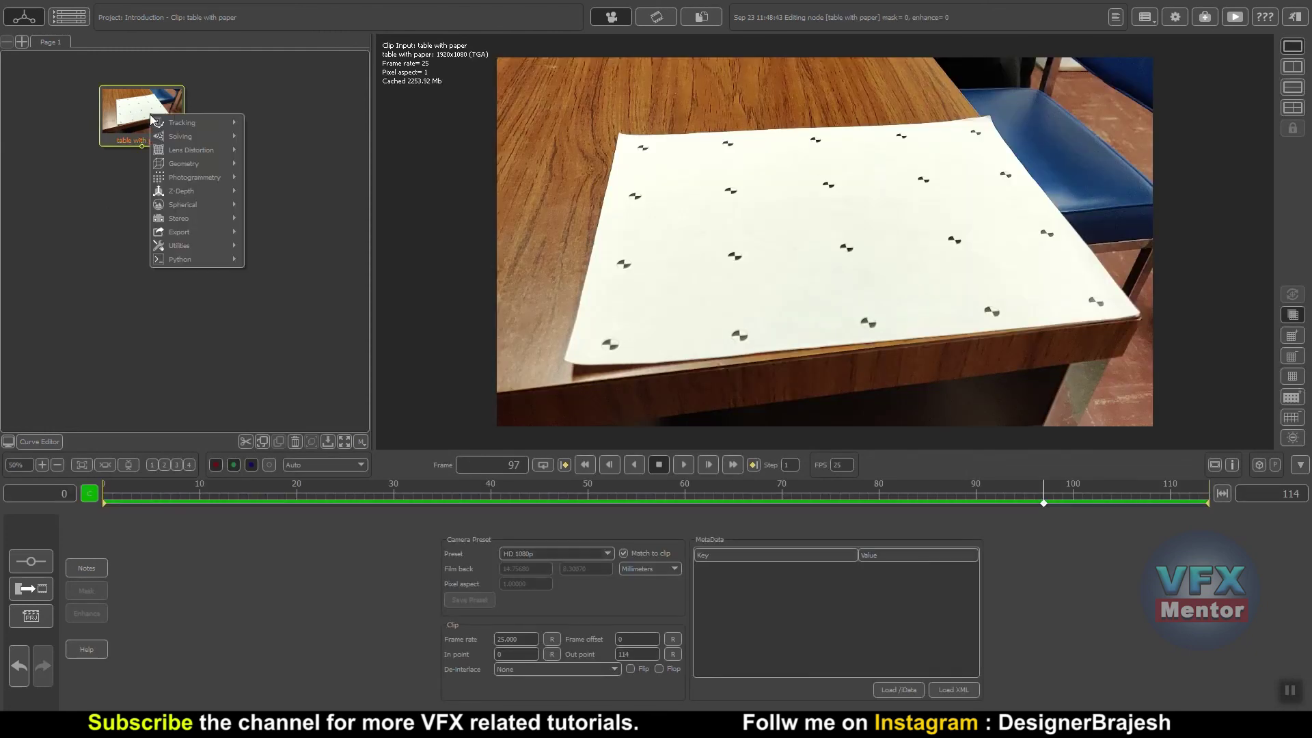
mouse_move(179, 123)
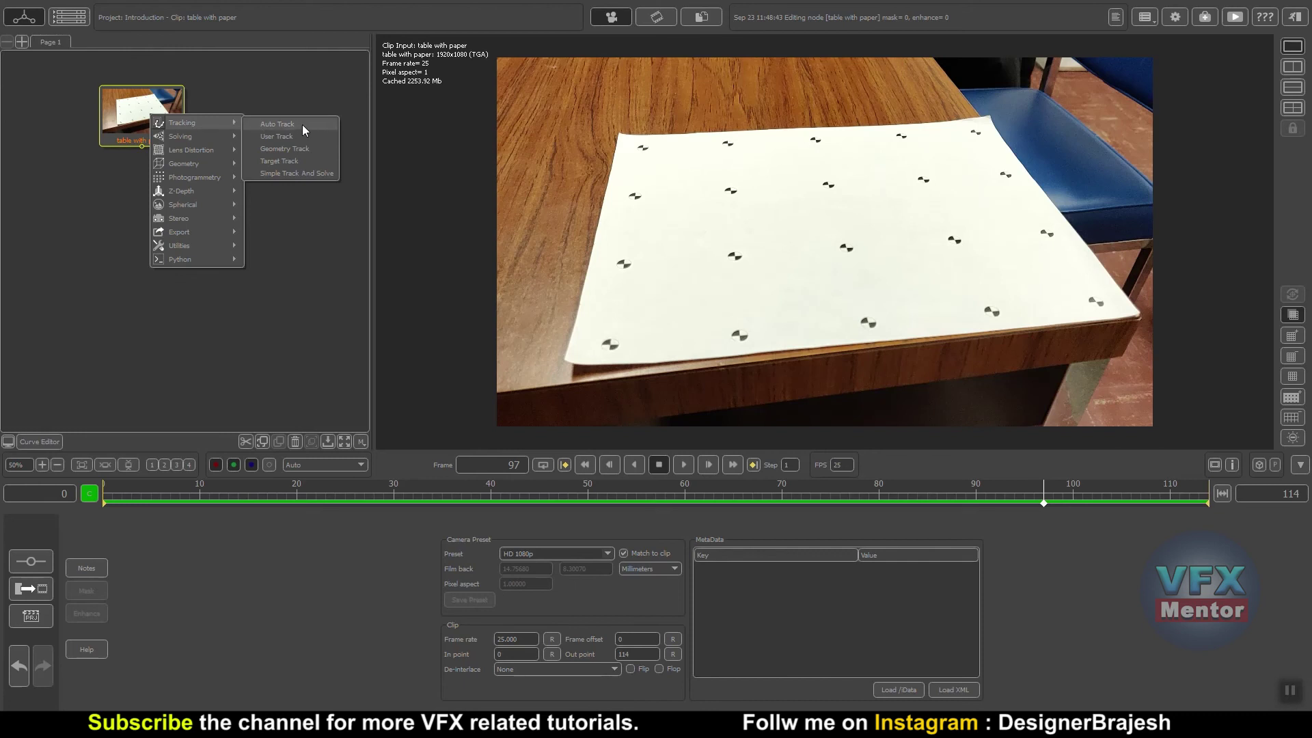
left_click(293, 88)
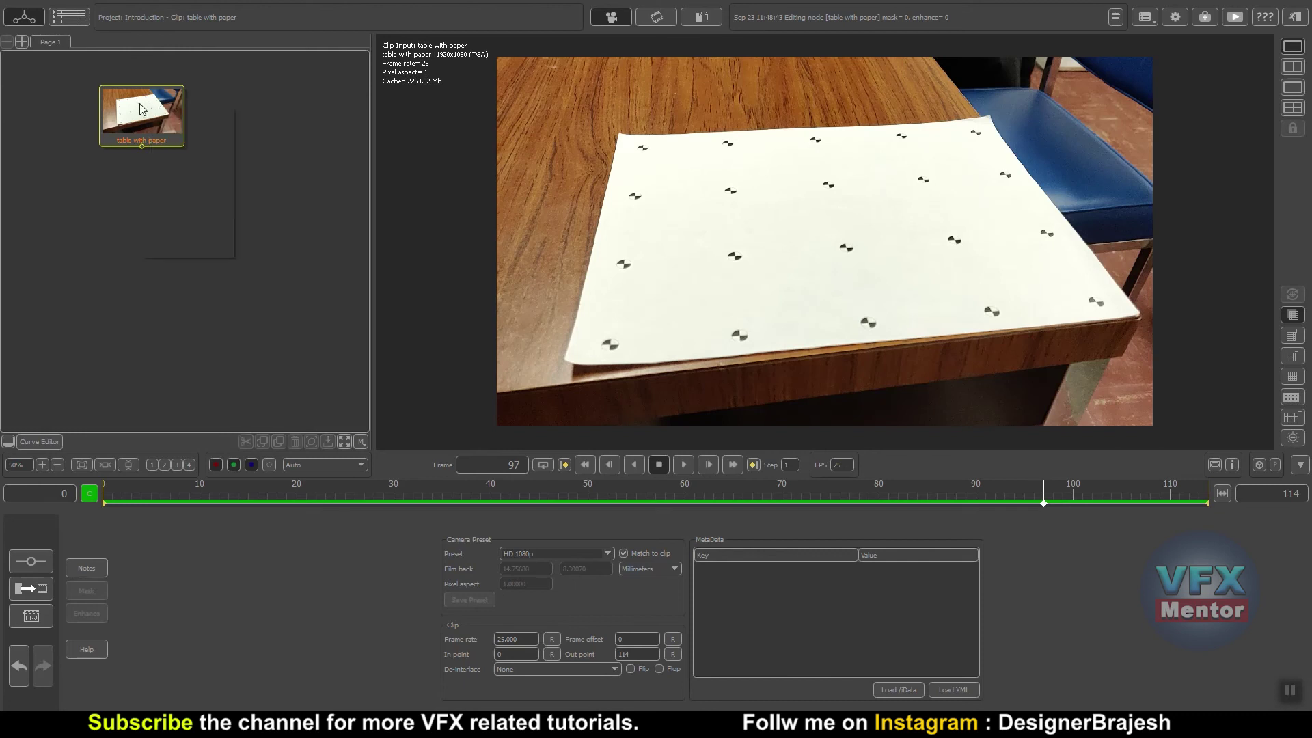
right_click(141, 105)
mouse_move(194, 119)
left_click(276, 113)
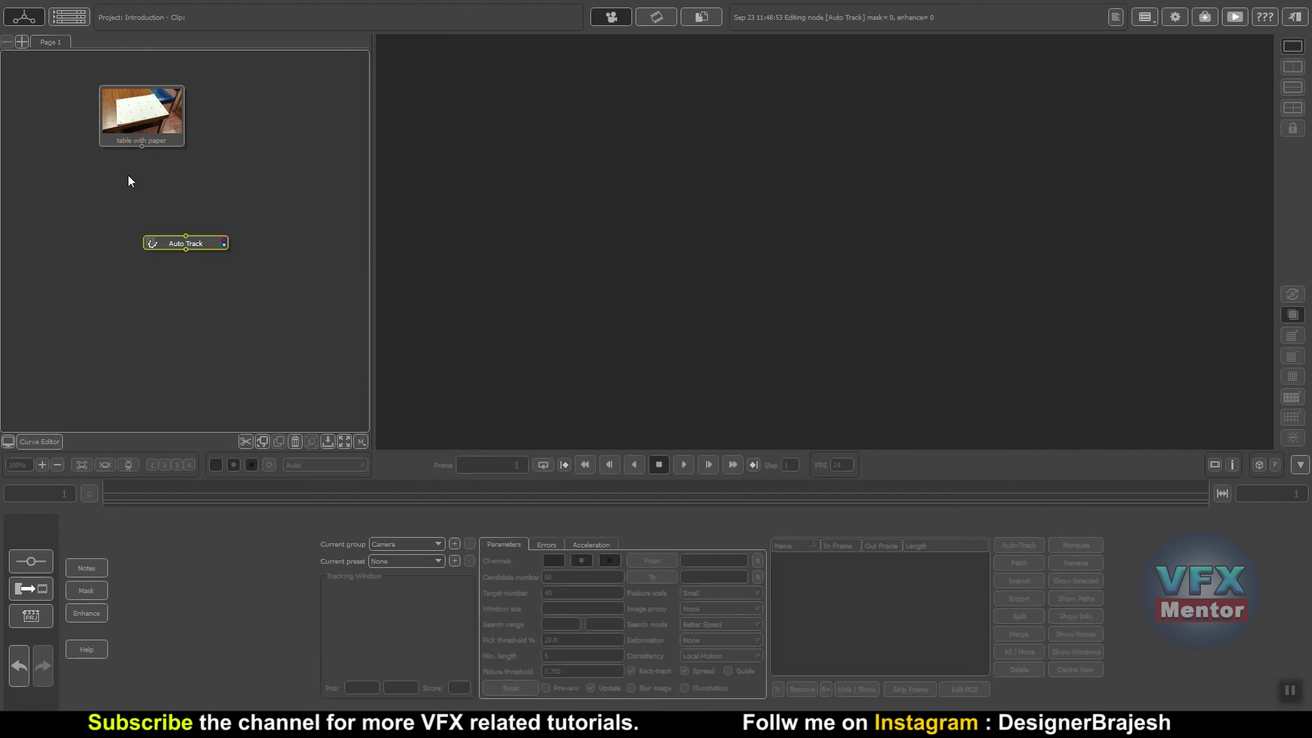
mouse_move(191, 248)
left_mouse_down()
mouse_move(141, 219)
mouse_move(150, 211)
left_mouse_up()
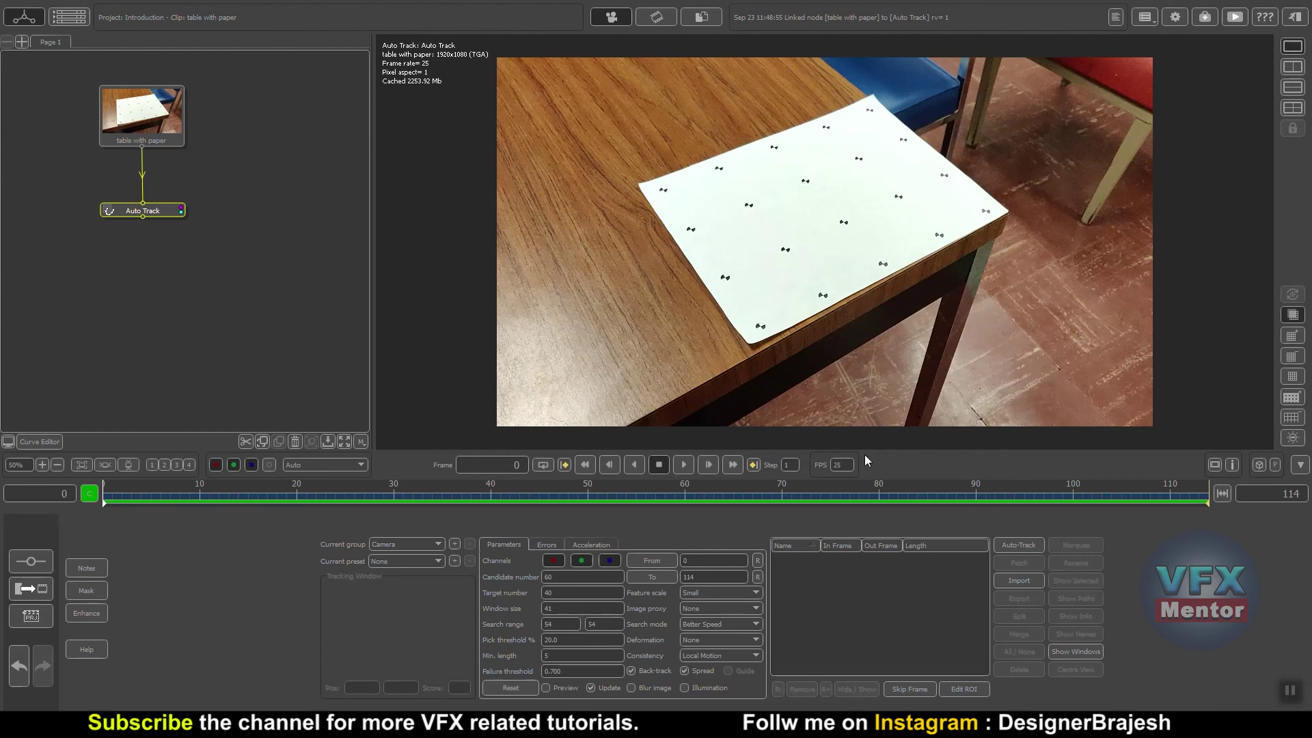
left_click(1022, 545)
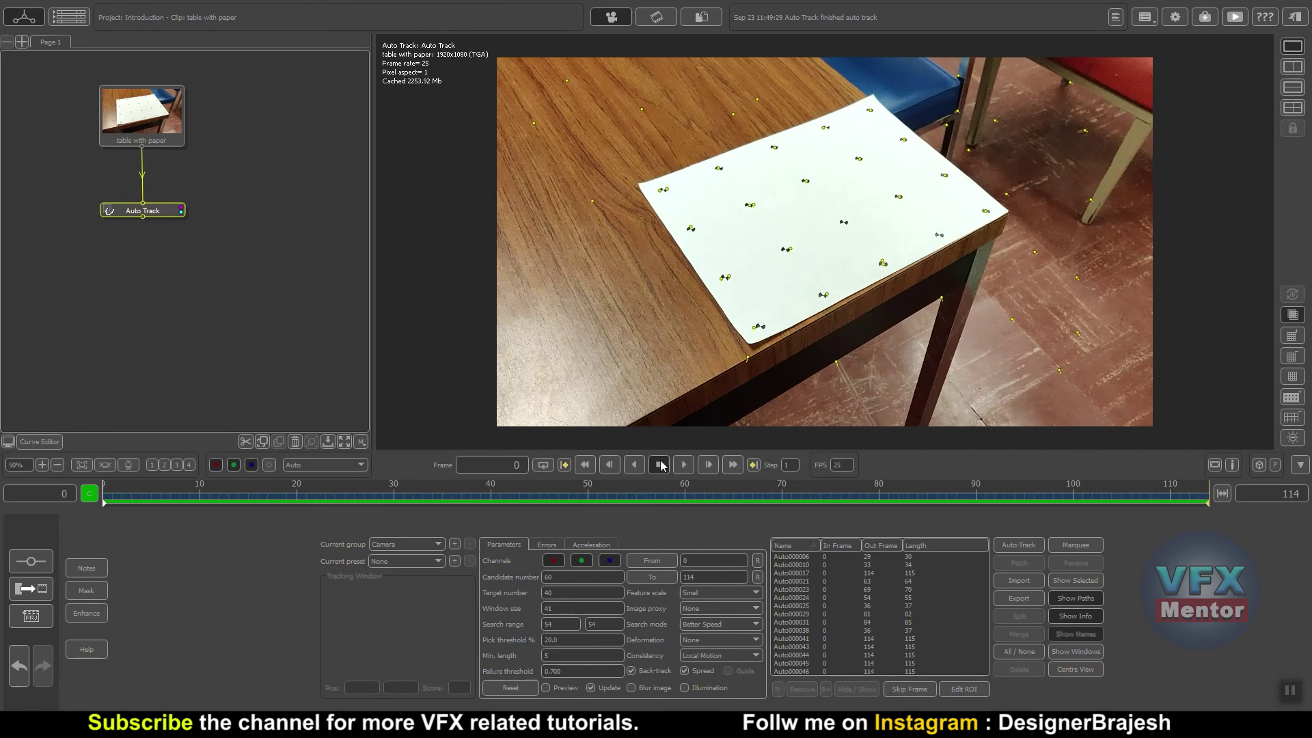
Shift Auto Track left, then add a User Track node fed by the 'table with paper' clip.
left_click_drag(164, 212, 81, 212)
left_click(273, 192)
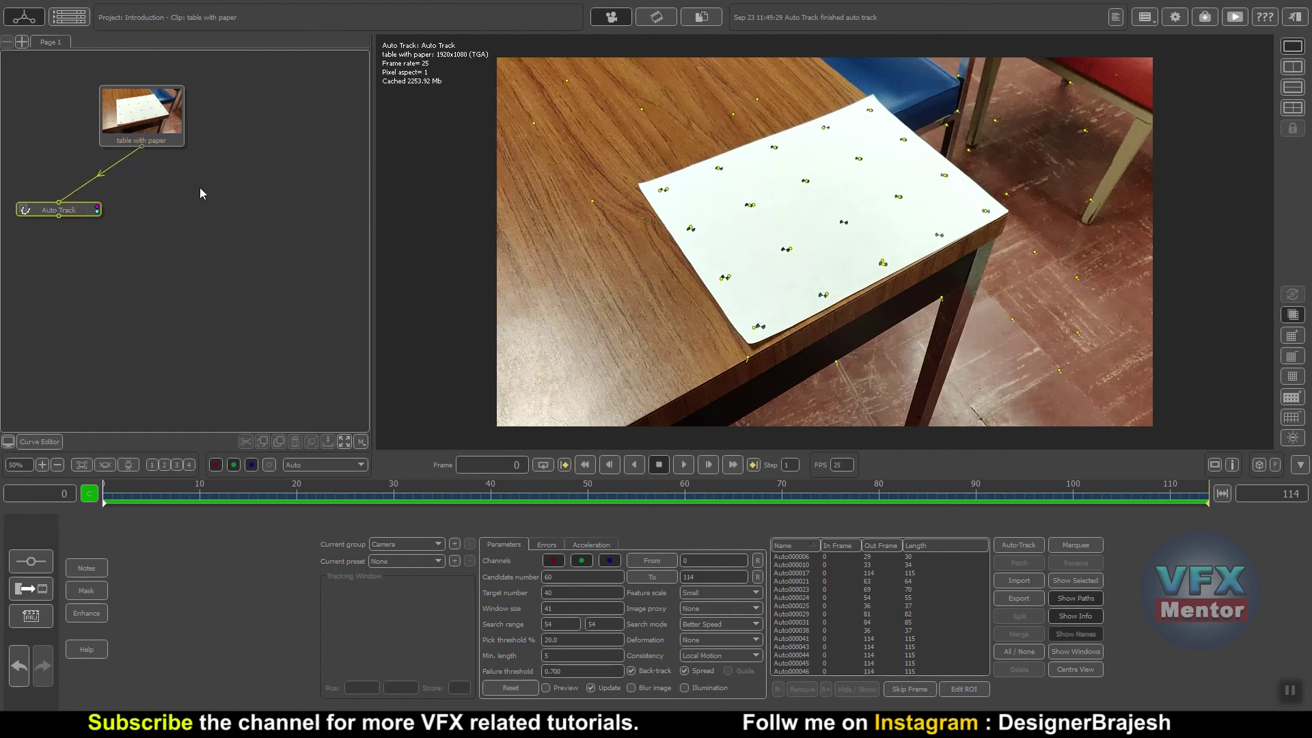
right_click(186, 129)
left_click(125, 132)
right_click(125, 132)
left_click(185, 235)
right_click(142, 128)
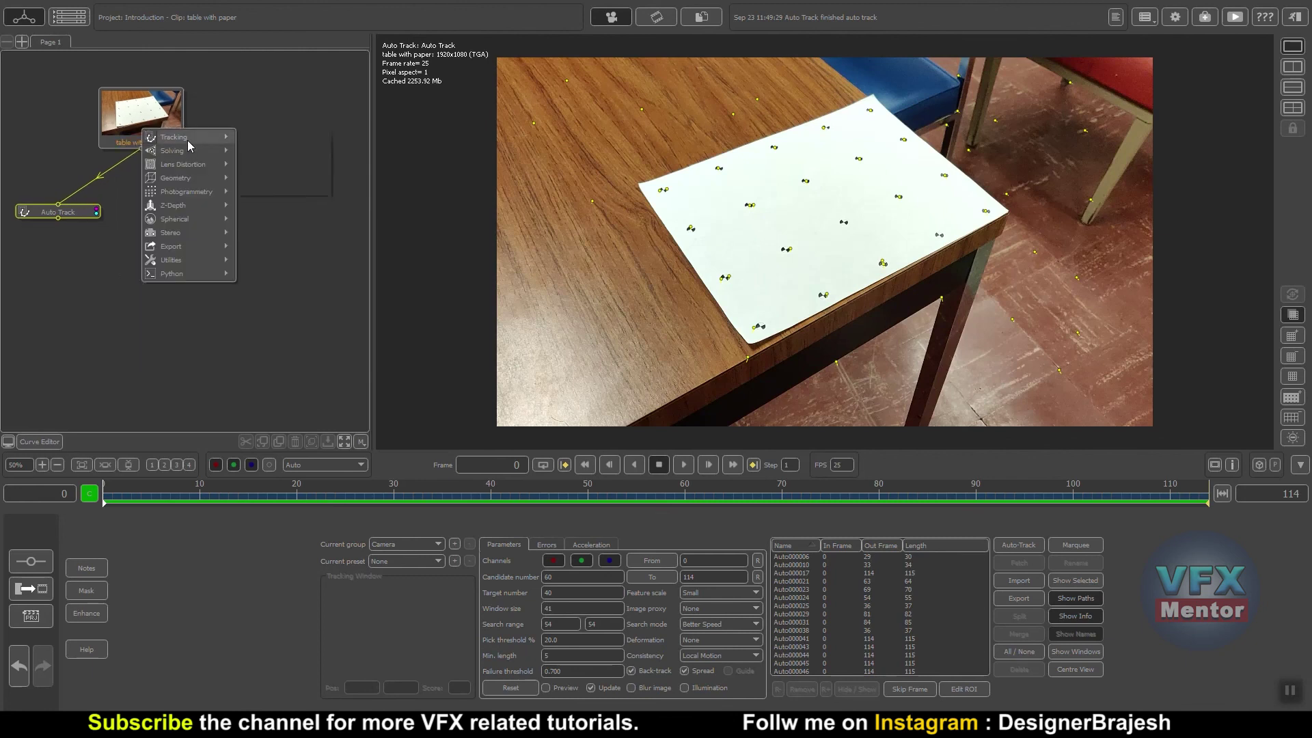
mouse_move(187, 141)
left_click(281, 150)
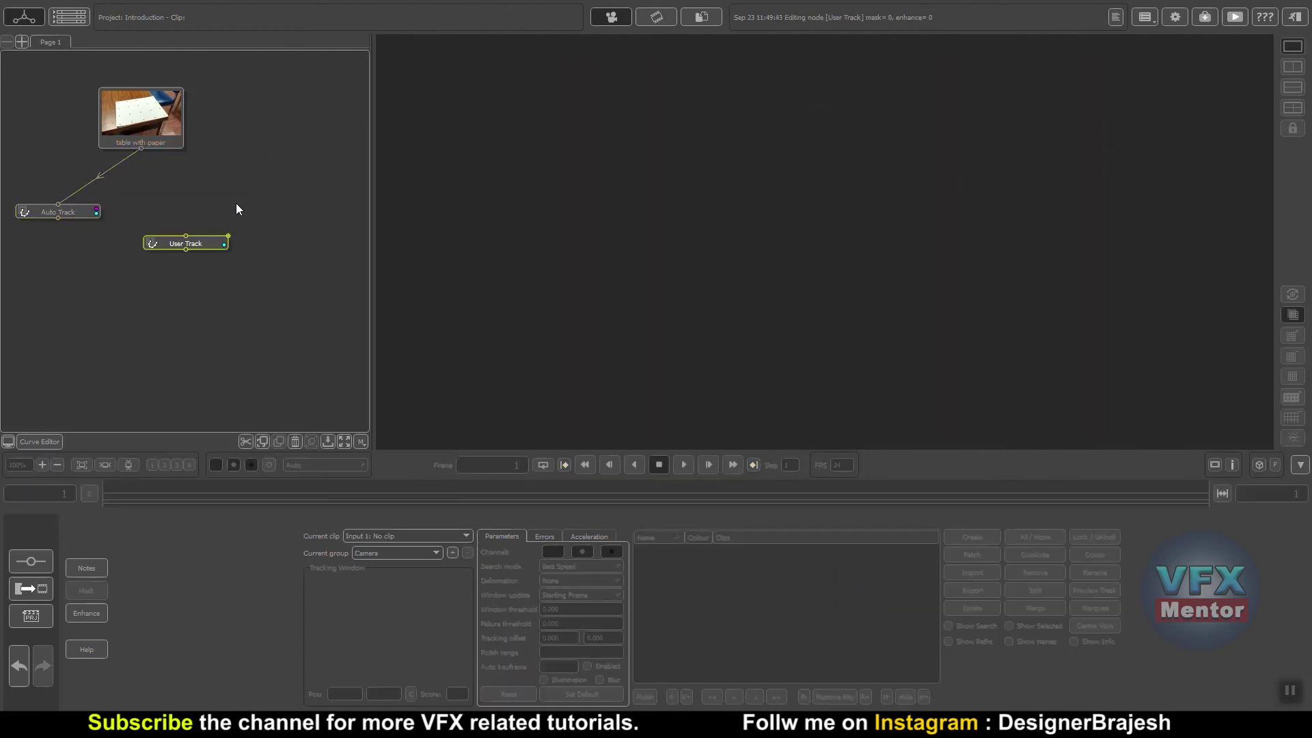
mouse_move(143, 150)
left_mouse_down()
mouse_move(188, 240)
mouse_move(240, 213)
left_mouse_up()
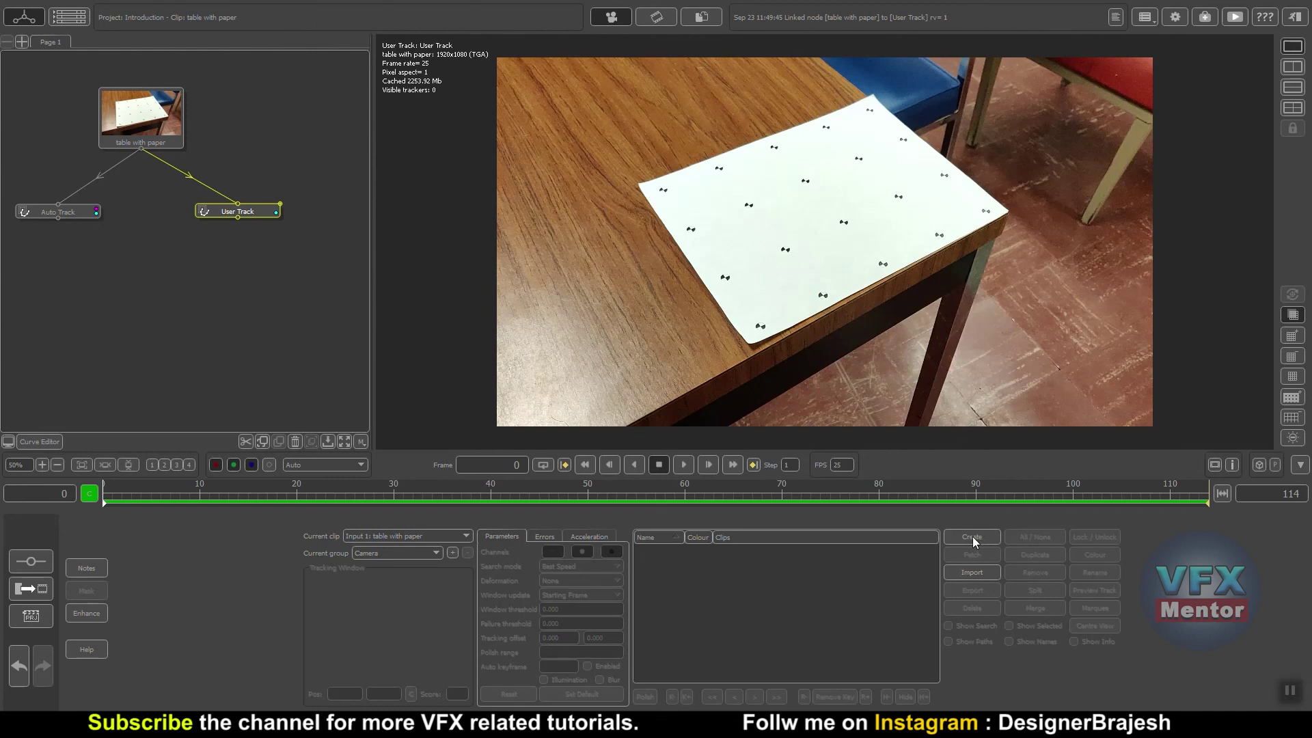
Place Tracker0001 on the paper's left corner, enlarge its search area, and track it forward.
left_click(665, 190)
mouse_move(686, 175)
left_mouse_down()
mouse_move(693, 164)
mouse_move(676, 180)
left_mouse_up()
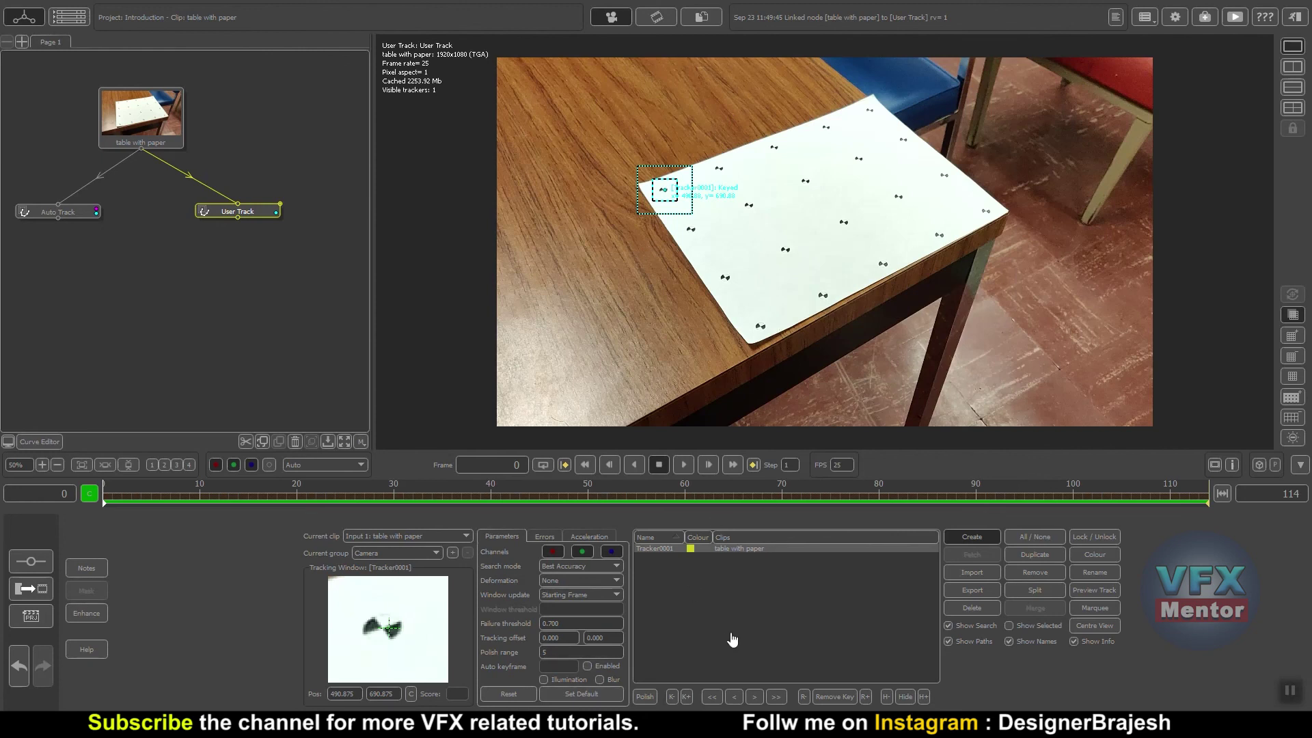
left_click(780, 697)
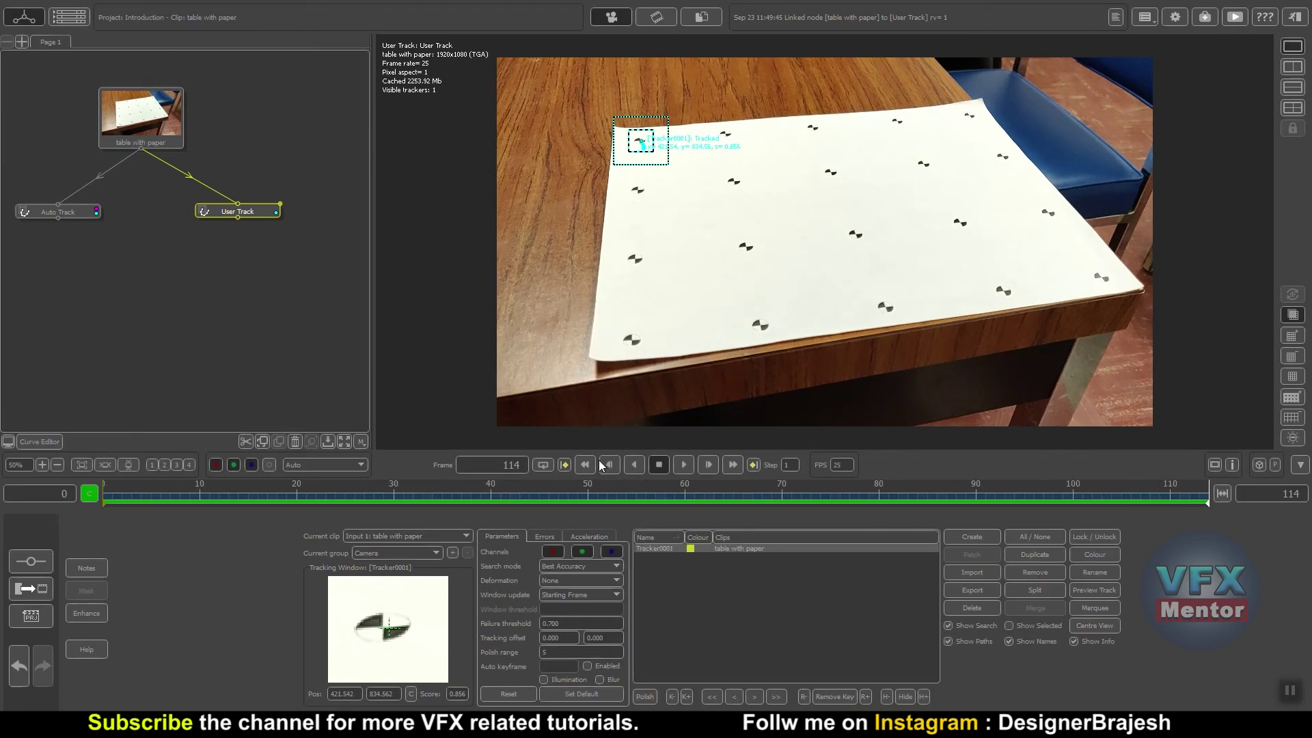
Rewind and play the clip to review the corner track across frames 0–114.
left_click(585, 464)
left_click(682, 465)
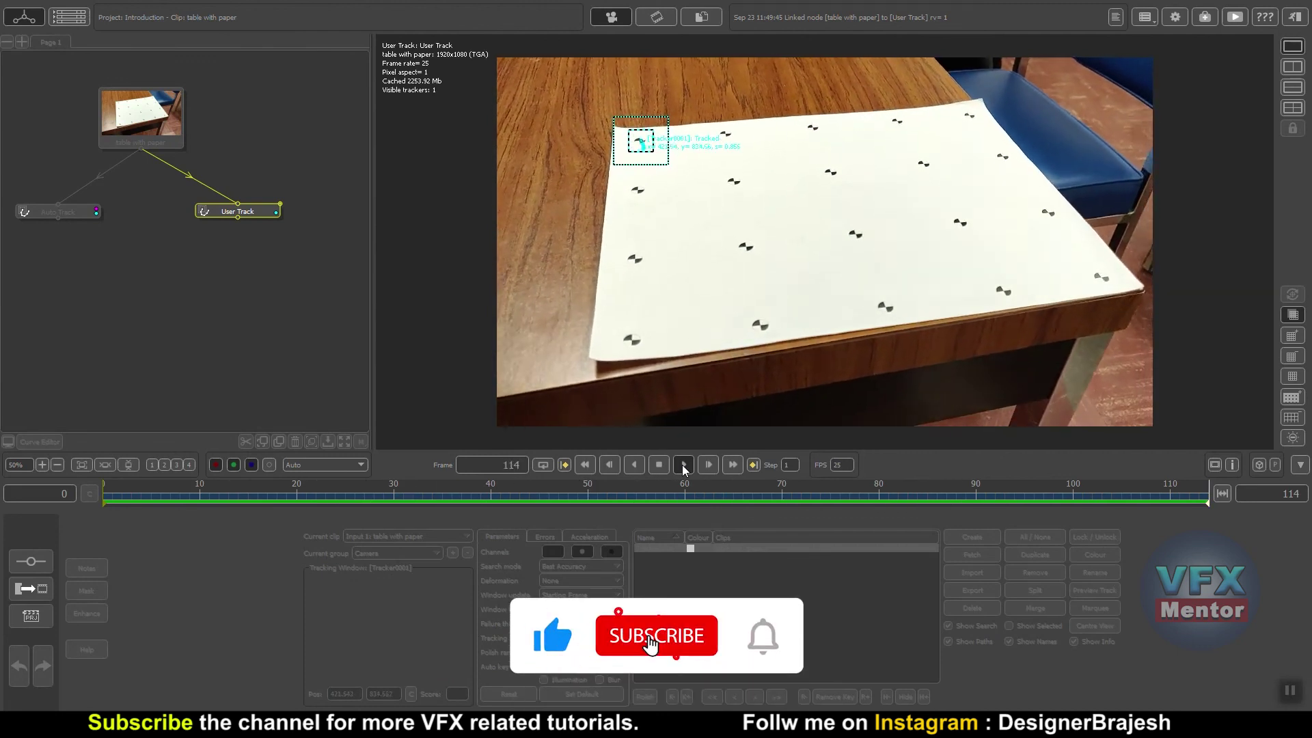
left_click(659, 465)
left_click(586, 464)
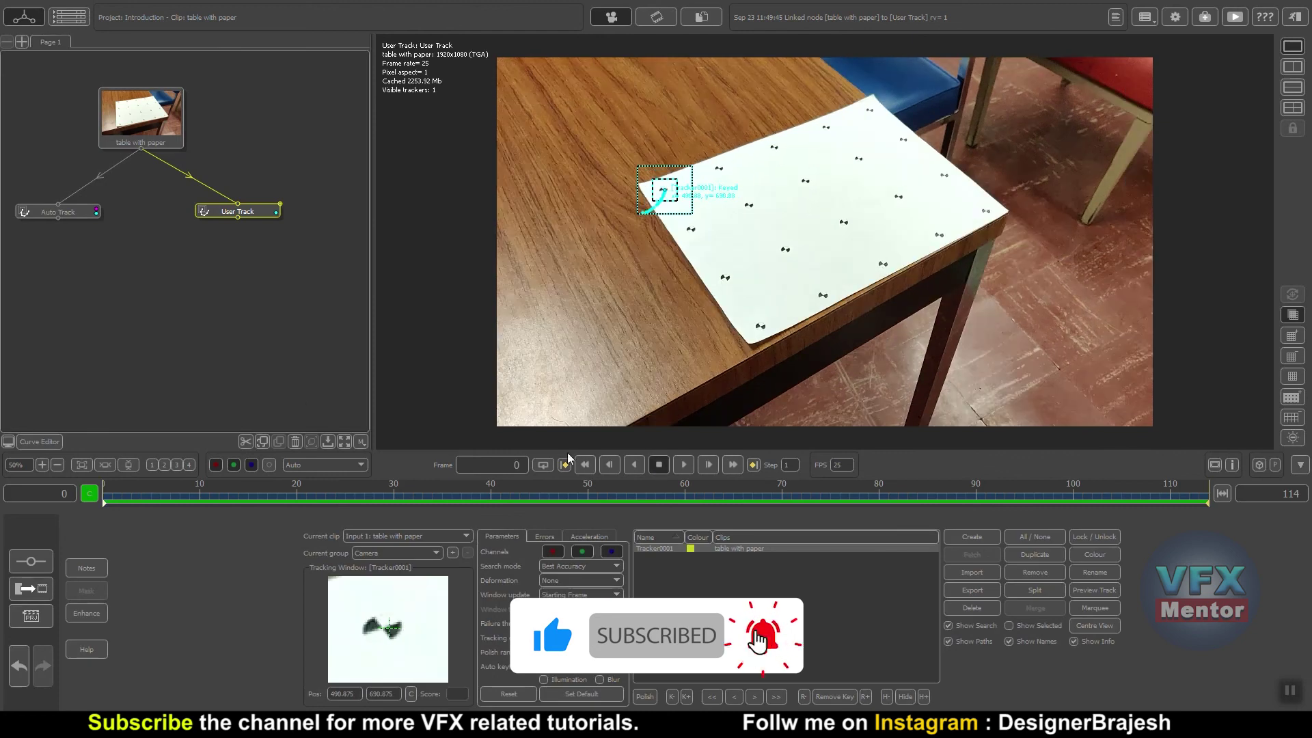
left_click(38, 442)
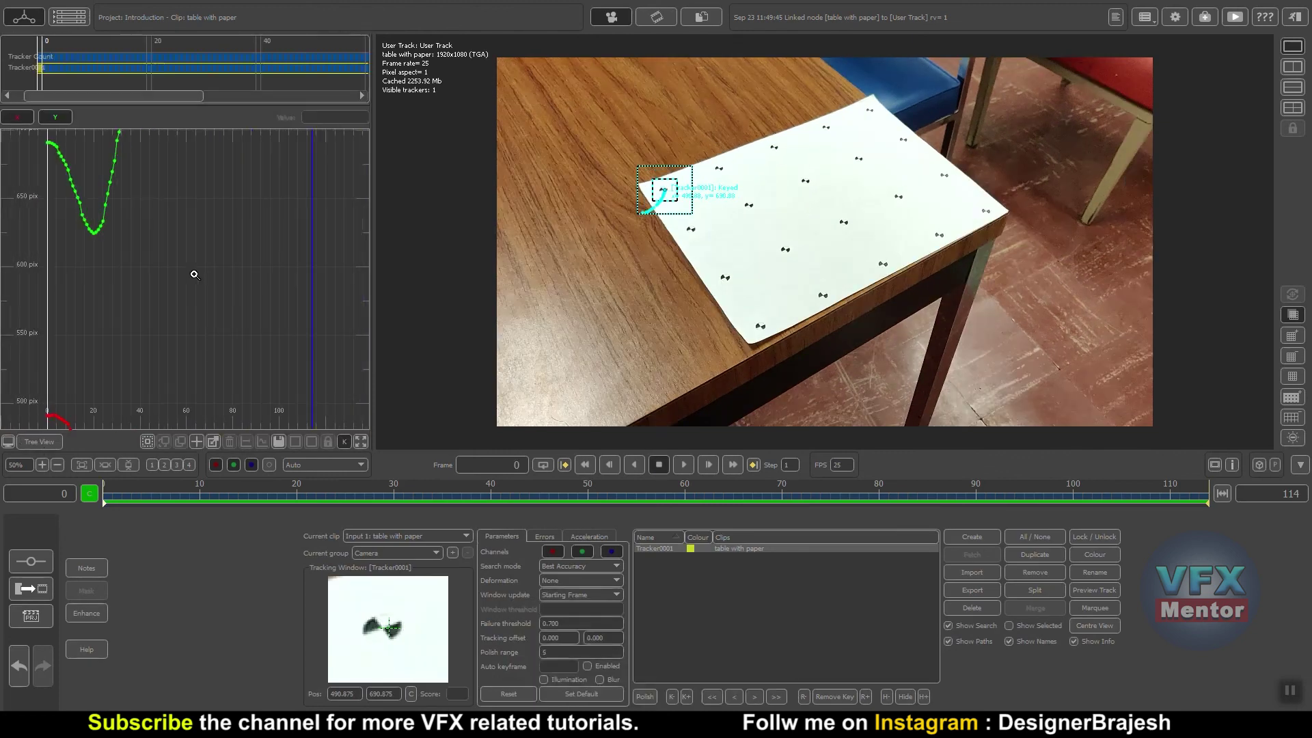
mouse_move(194, 279)
left_mouse_down()
mouse_move(257, 297)
mouse_move(270, 343)
mouse_move(270, 311)
mouse_move(219, 310)
left_mouse_up()
left_click(219, 307)
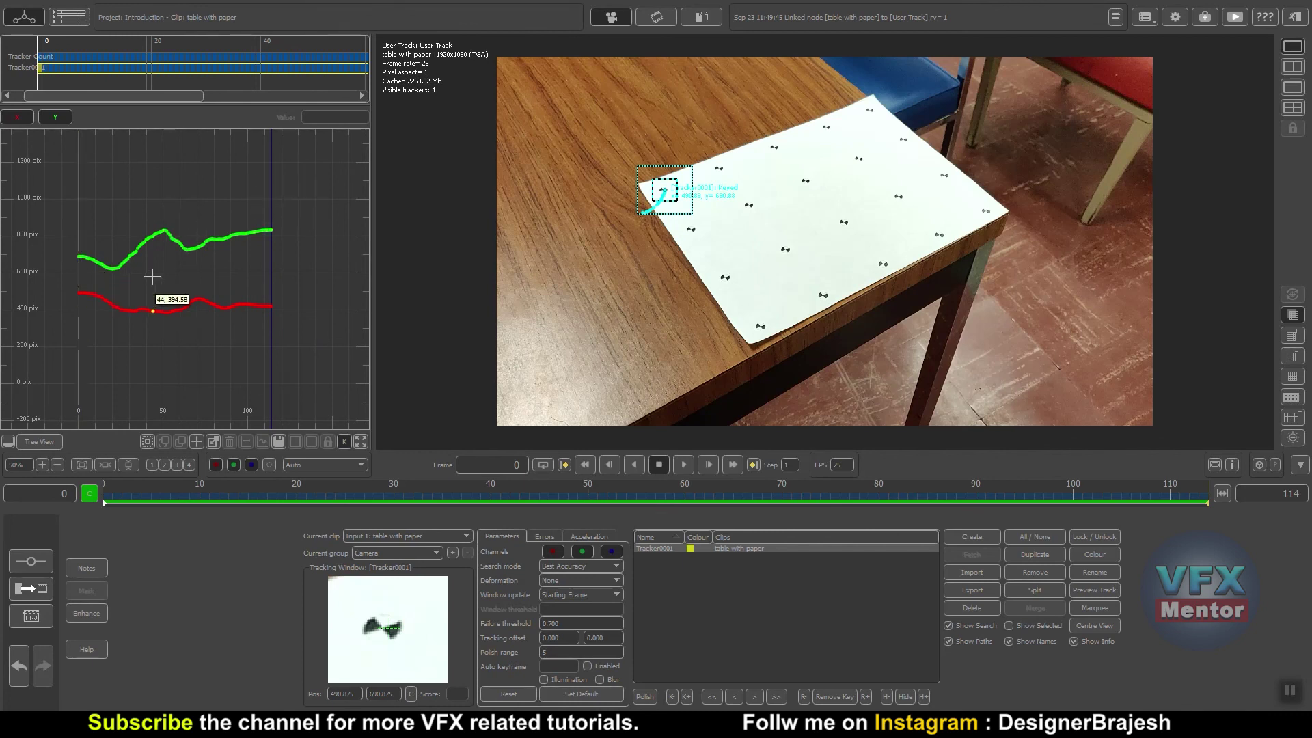
left_click(45, 442)
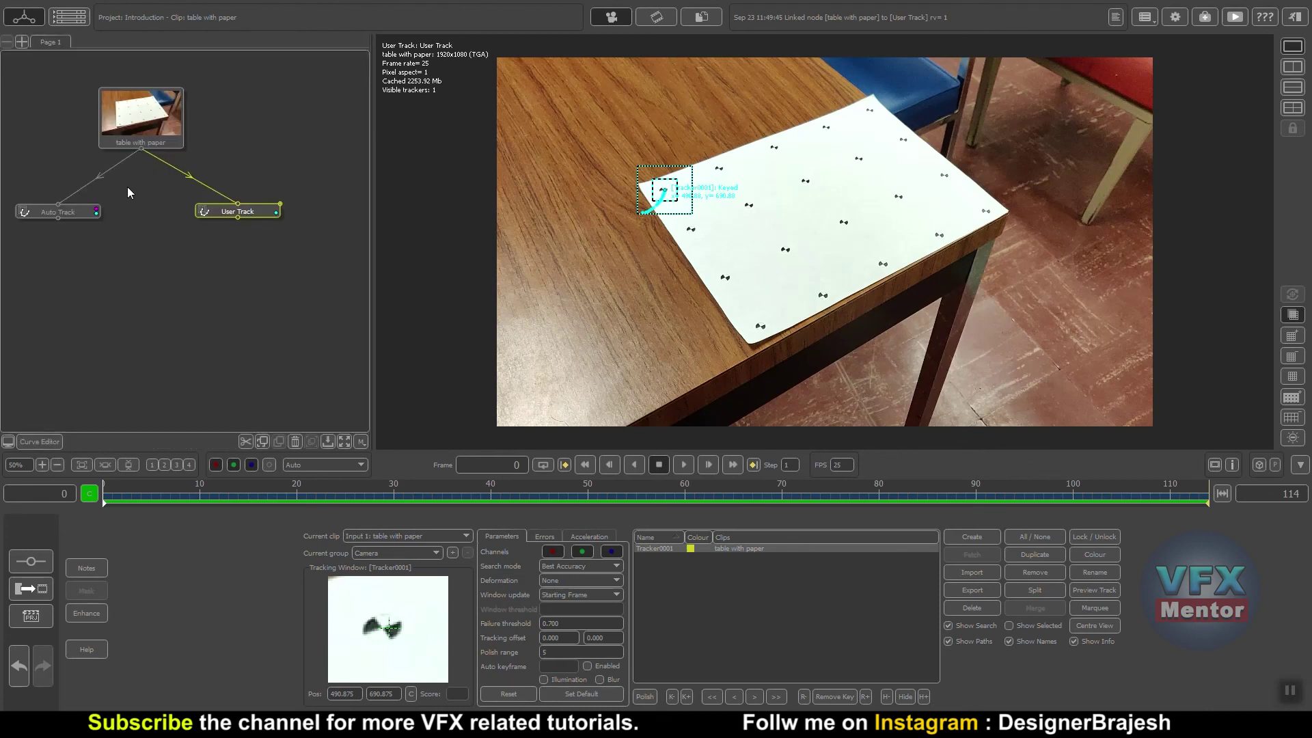
Unlink Auto Track from the 'table with paper' clip and nudge the node slightly left.
left_click_drag(61, 211, 61, 219)
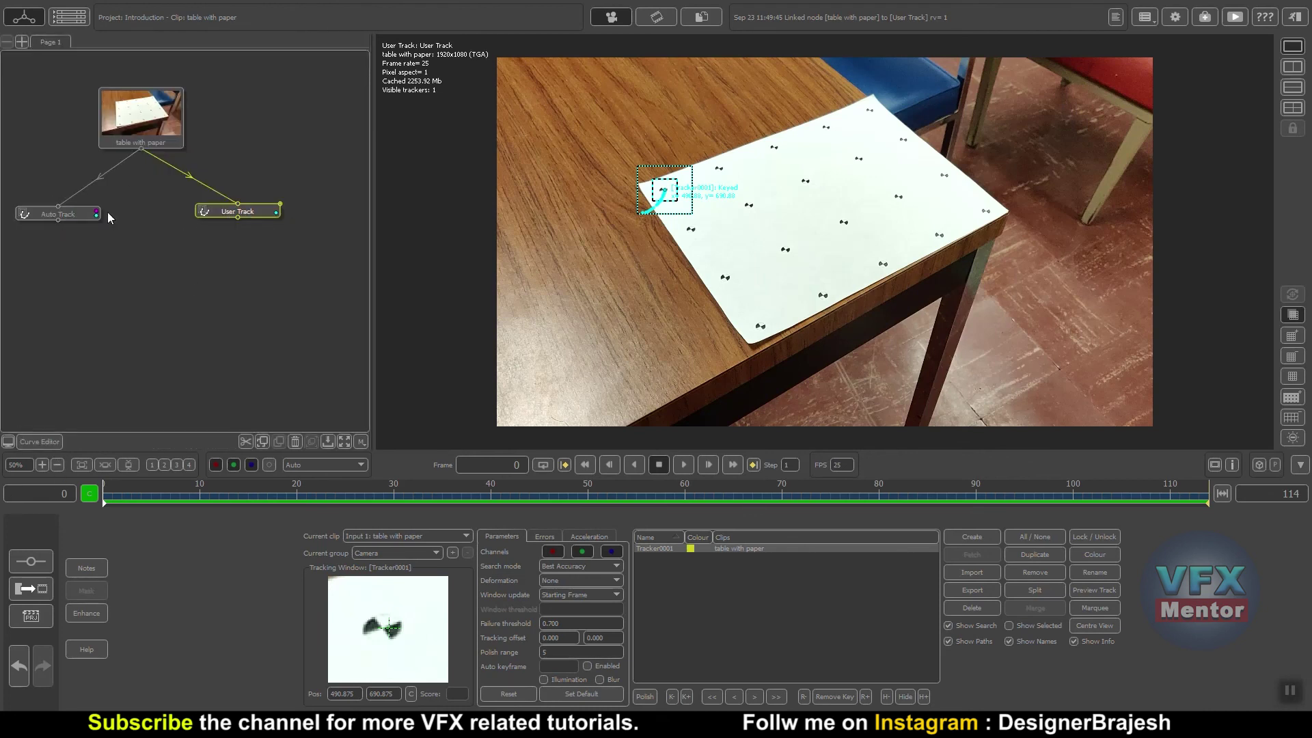
left_click(125, 158)
mouse_move(77, 217)
left_mouse_down()
mouse_move(64, 217)
mouse_move(71, 194)
mouse_move(47, 216)
mouse_move(75, 217)
left_mouse_up()
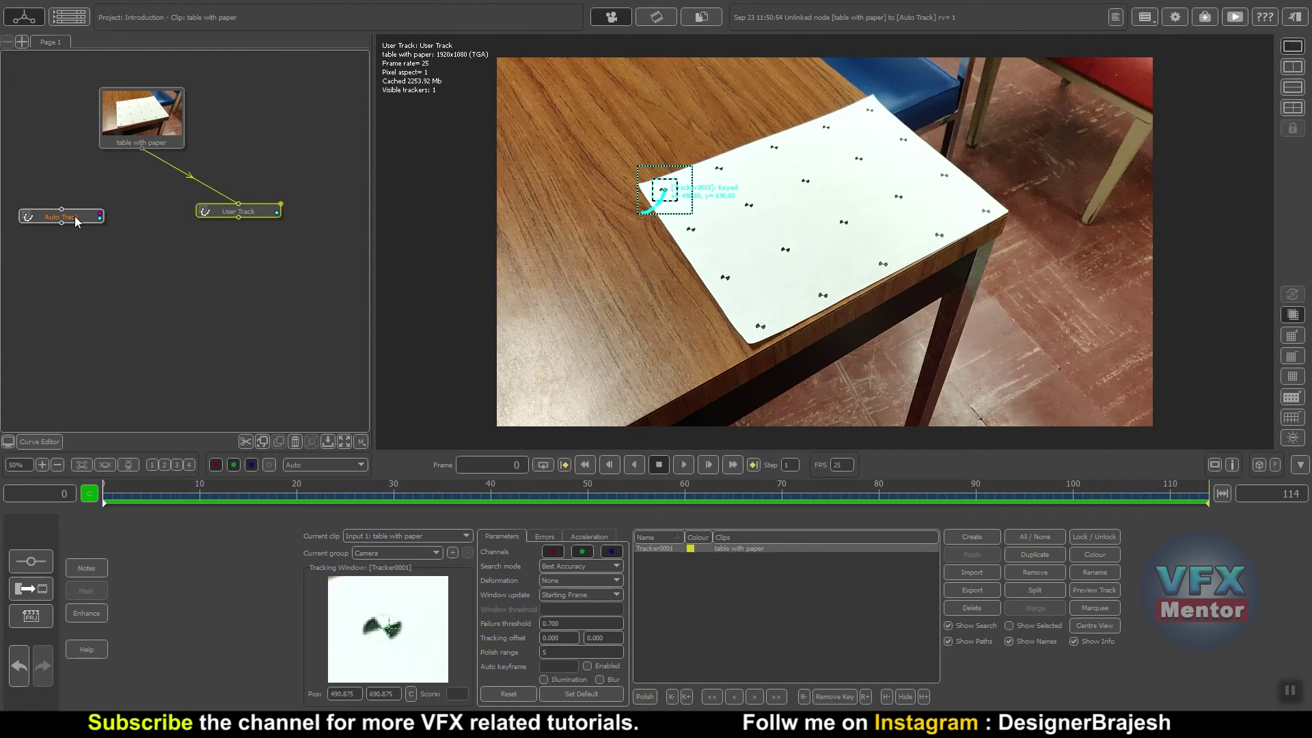